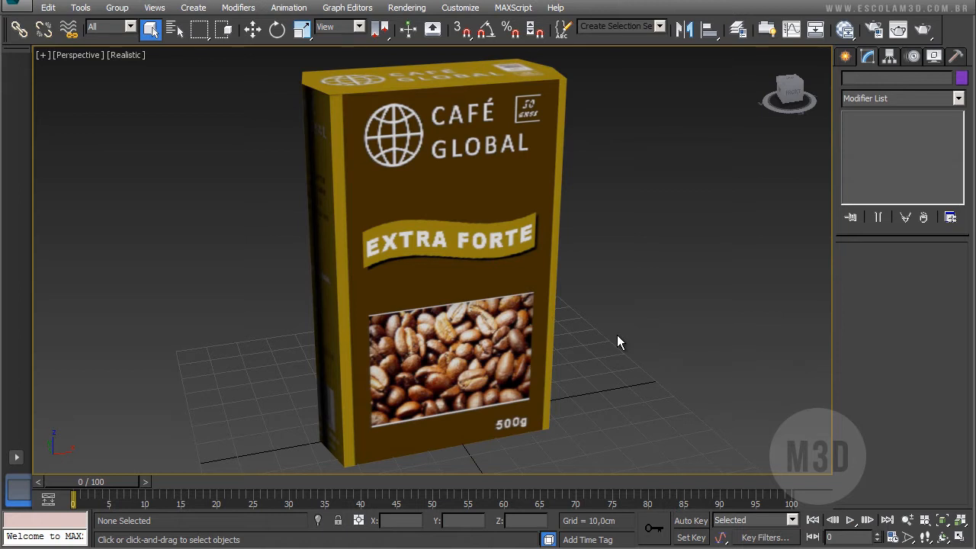
- Create a new layer containing the selected coffee package and test hiding and showing that layer
left_click(434, 282)
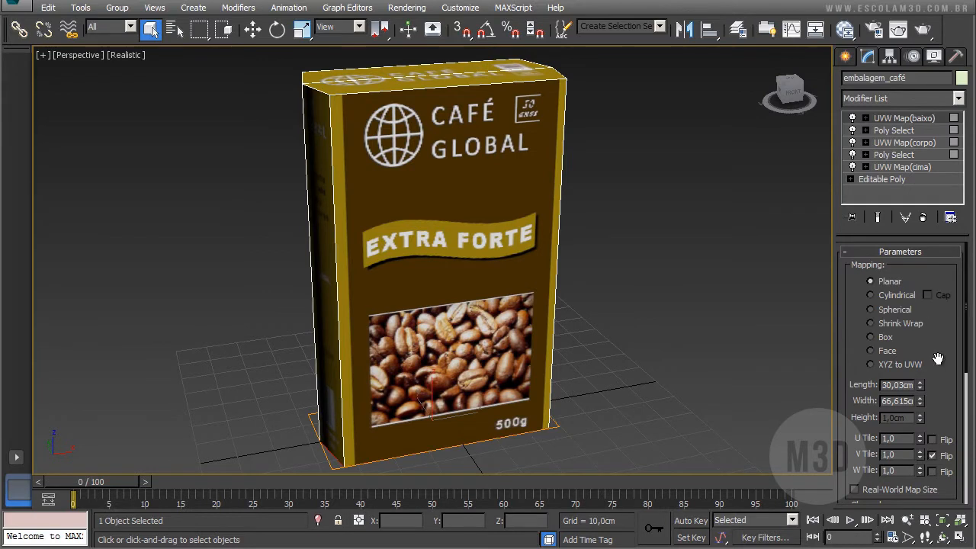
scroll(938, 359, "down", 3)
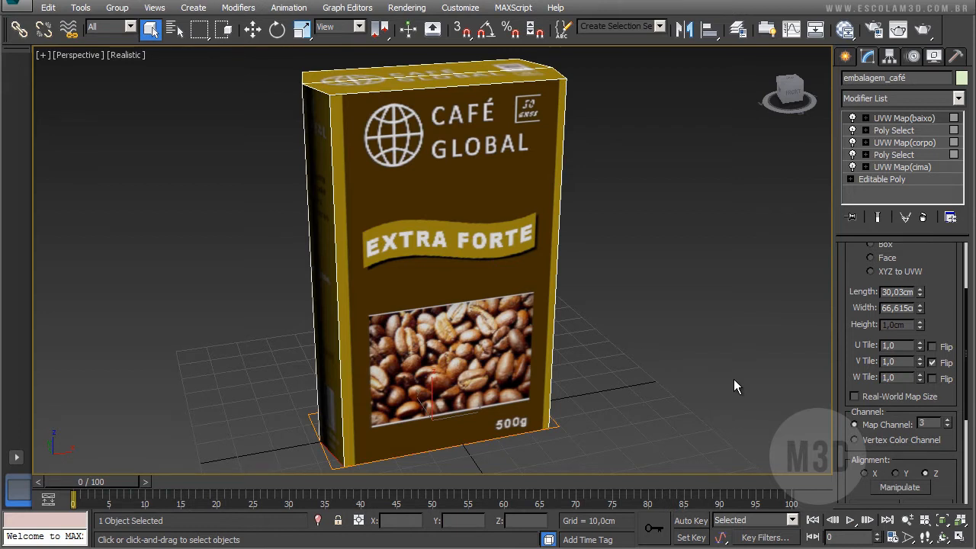
middle_click_drag(733, 379, 588, 394)
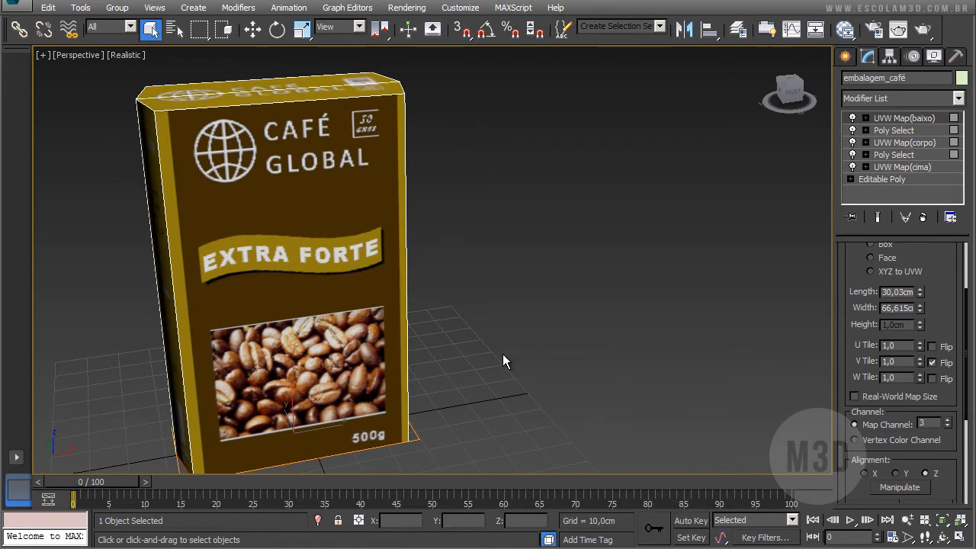
left_click(739, 30)
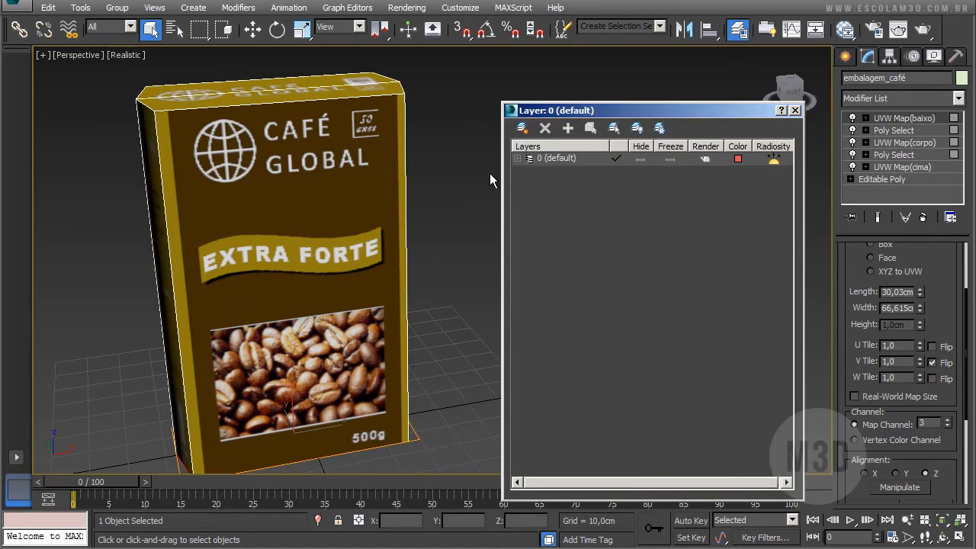
left_click(366, 206)
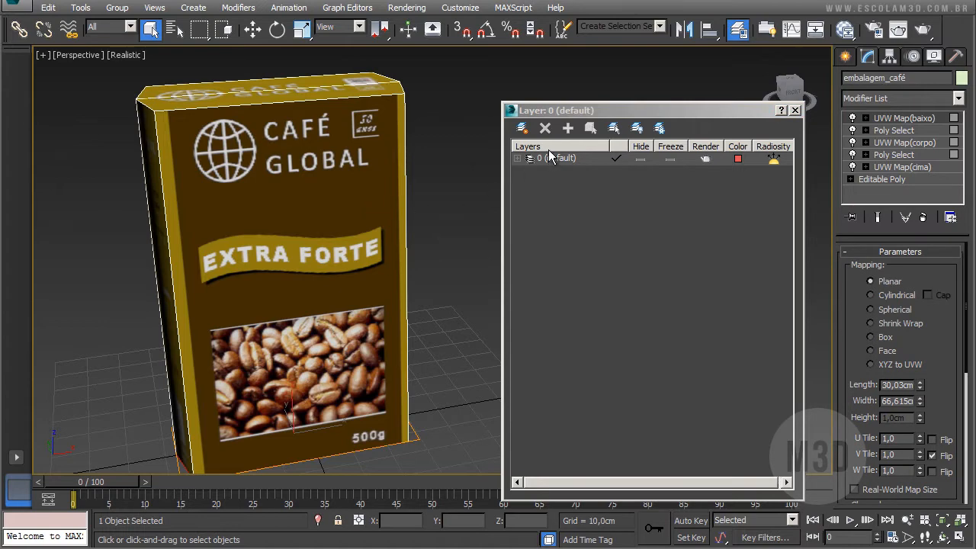
left_click(522, 129)
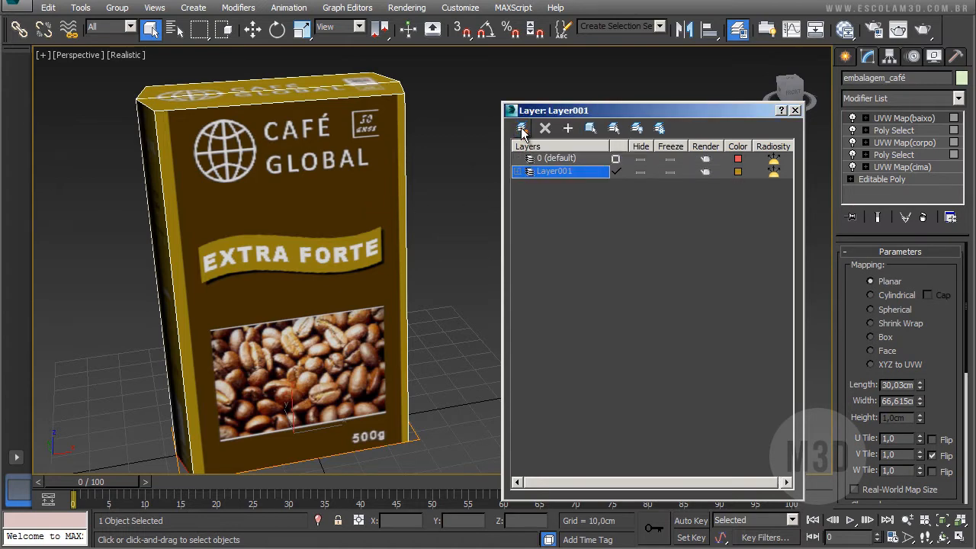
left_click(640, 173)
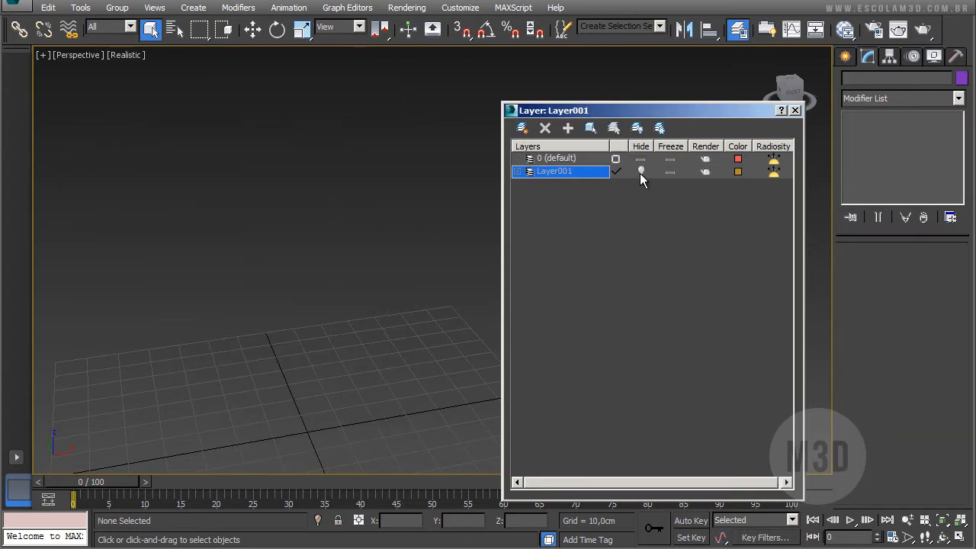
left_click(640, 173)
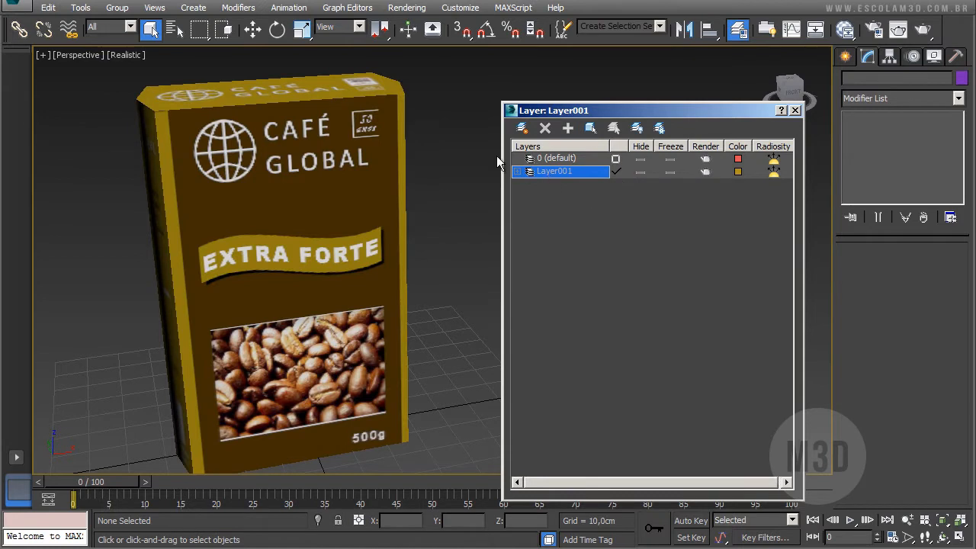
- Rename the coffee package's layer as embalagem
left_click(578, 174)
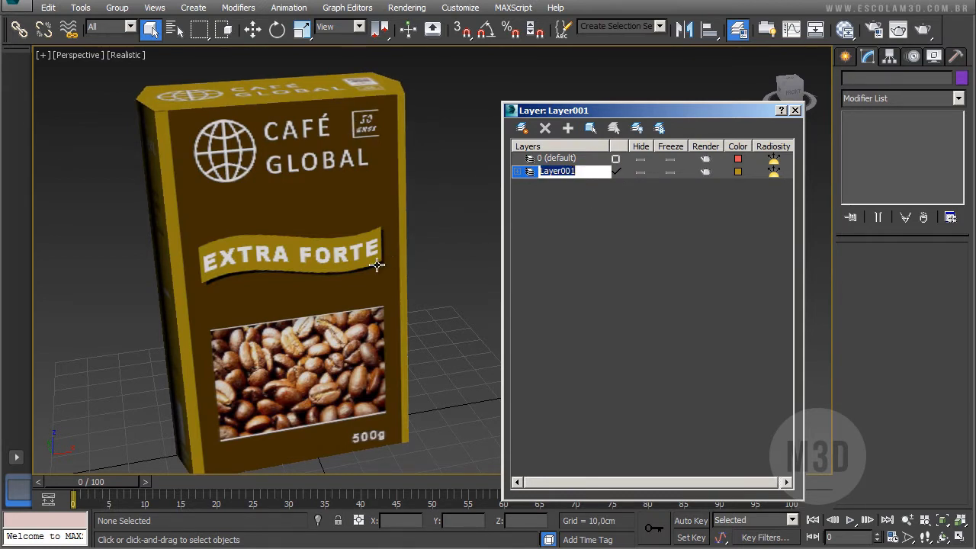
type("embalagem")
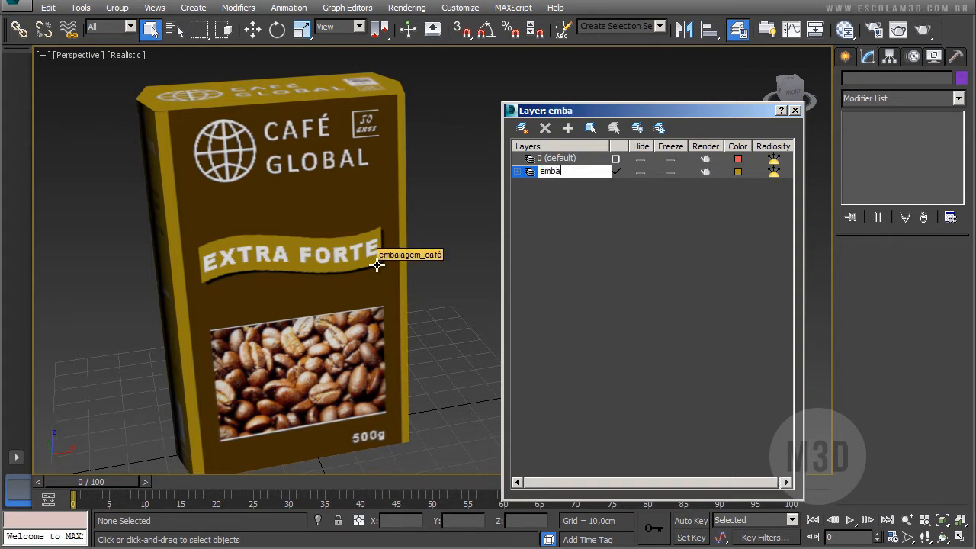
left_click(595, 302)
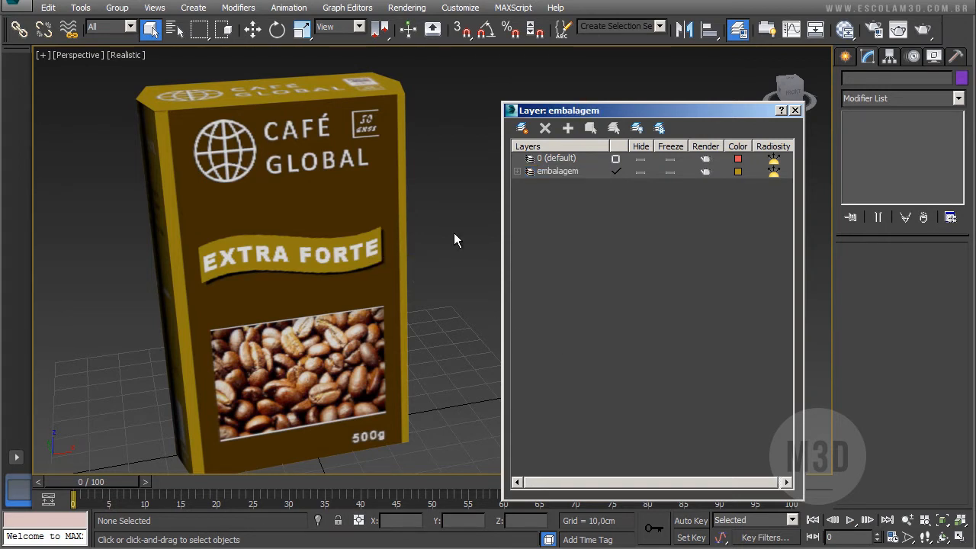
- Create a second, empty layer named conteiner
left_click(522, 129)
left_click(572, 173)
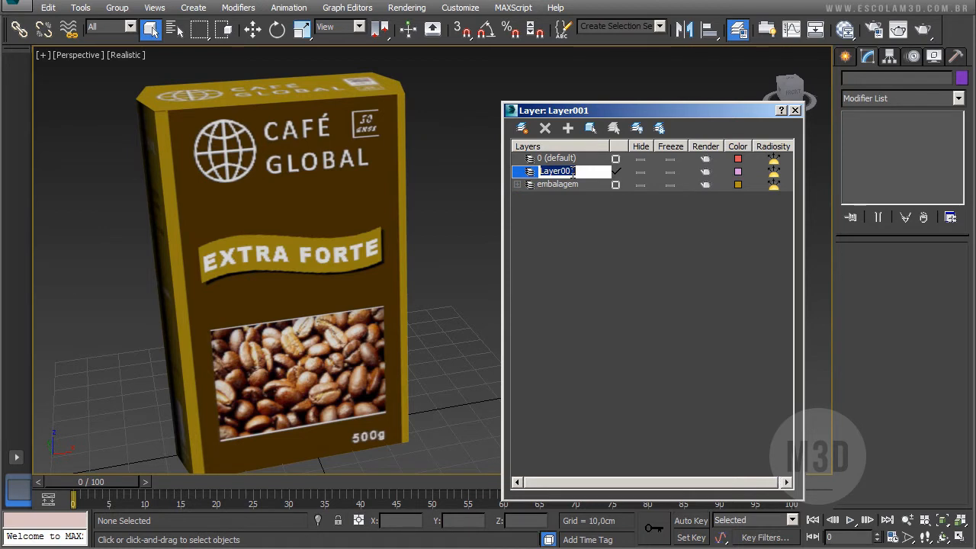
type("conteiner")
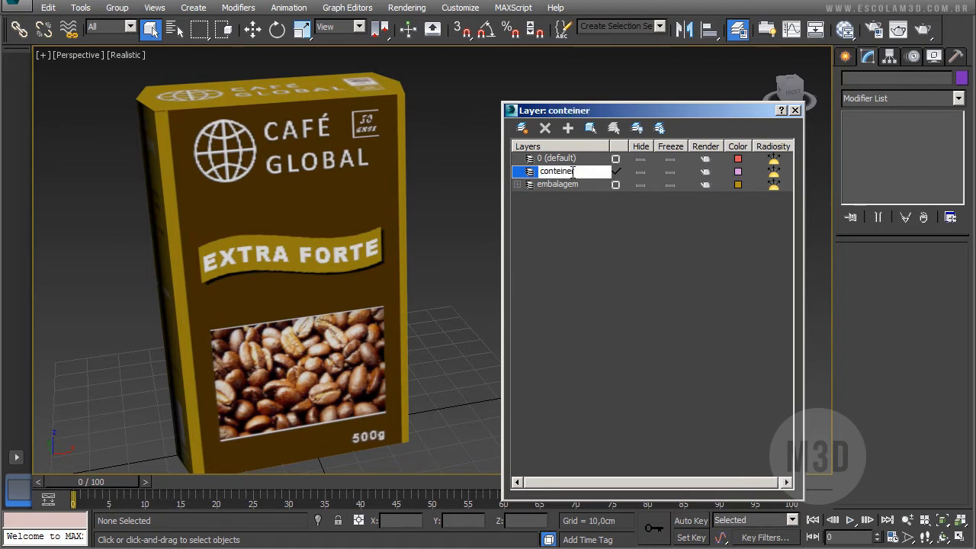
key("Return")
- Hide the embalagem and 0 (default) layers, keep conteiner as the current layer, and close the layer manager
left_click(641, 184)
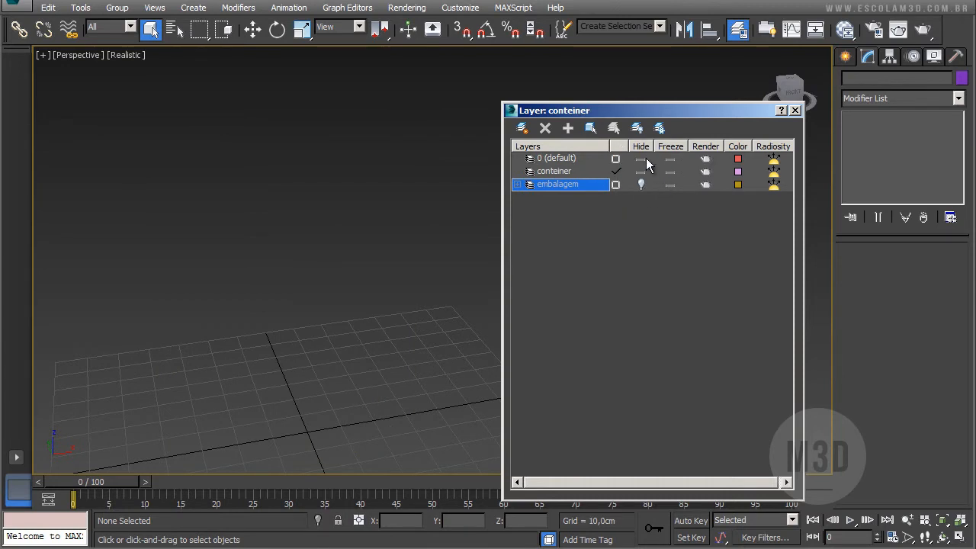
left_click(642, 159)
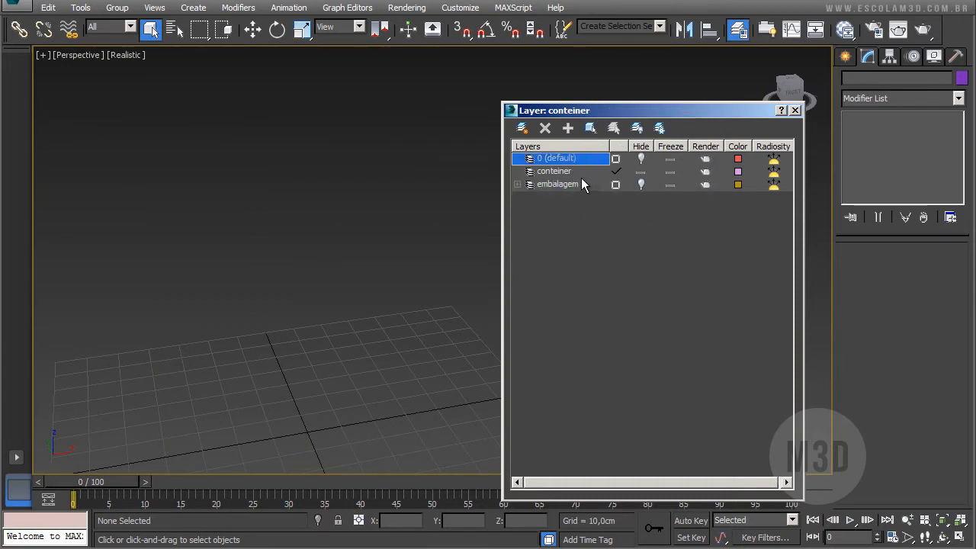
left_click(616, 172)
left_click(616, 173)
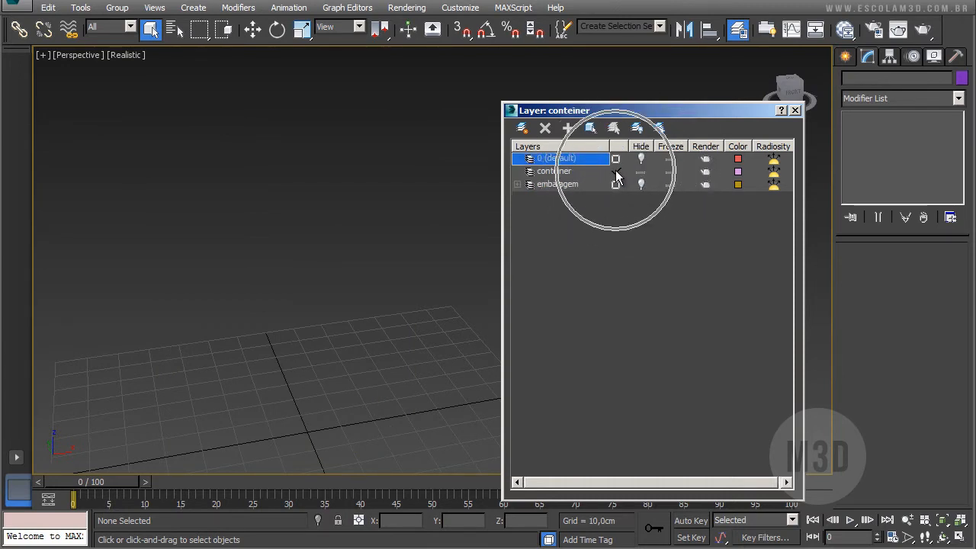
left_click(556, 172)
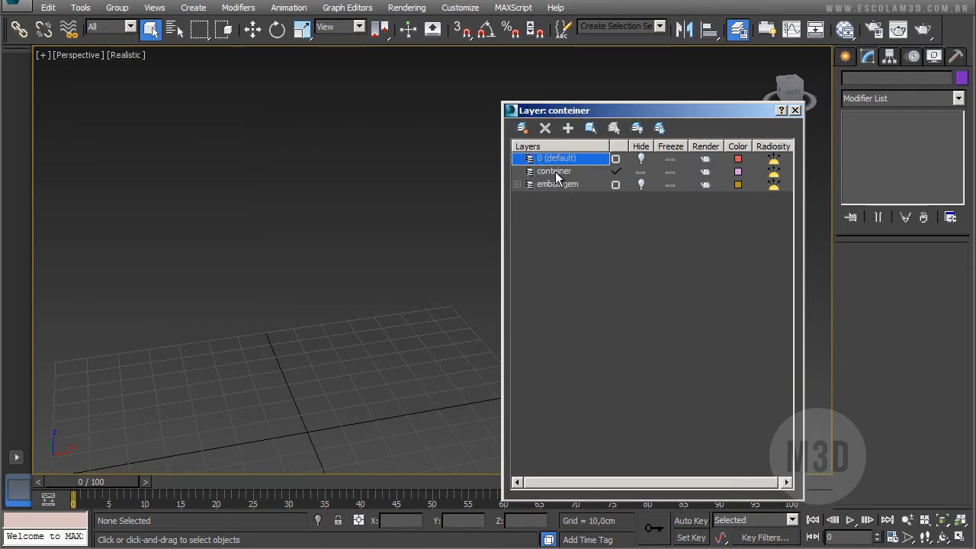
left_click(555, 172)
left_click(555, 172)
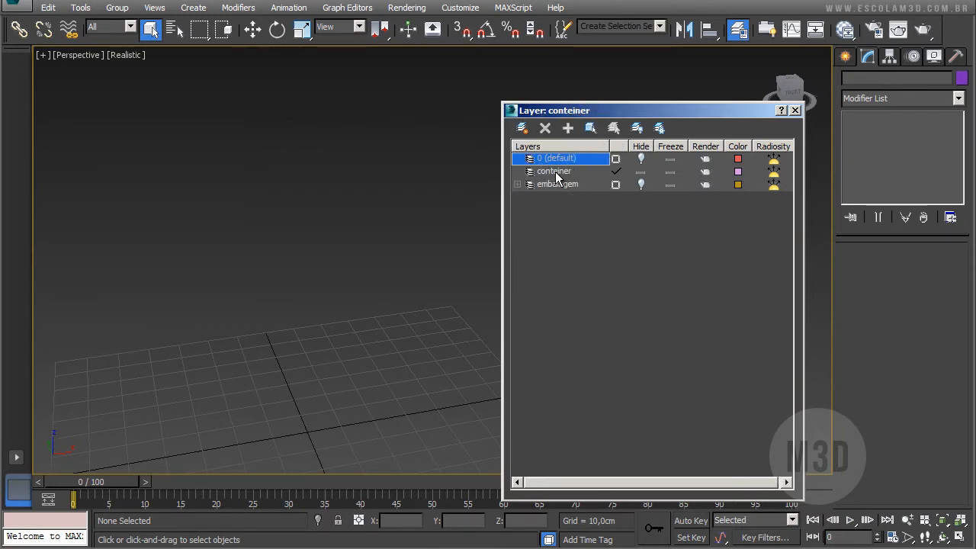
left_click(795, 110)
- Create a box near the centre of the grid, about 54.8 cm long, 14.7 cm wide and 14.6 cm high
middle_click_drag(381, 298, 548, 230)
middle_click_drag(542, 291, 518, 231)
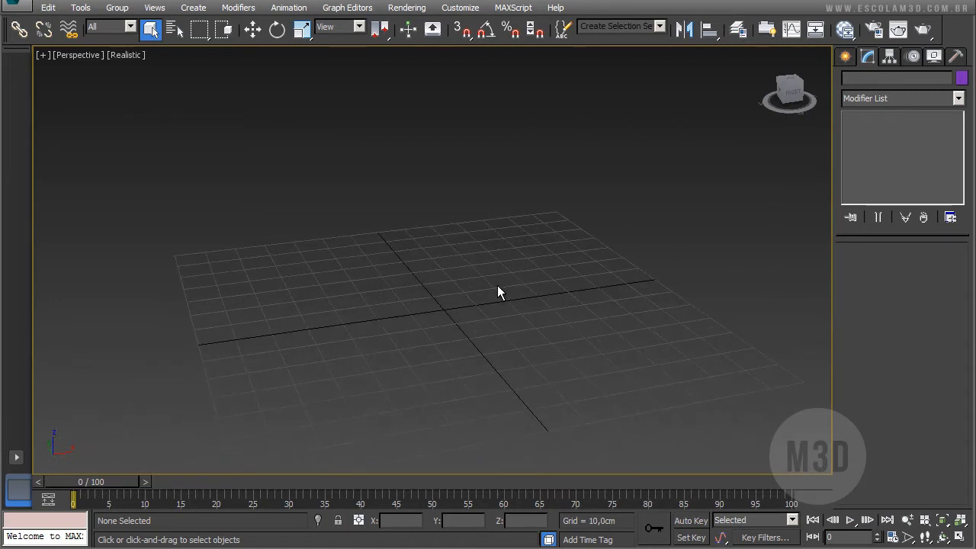
left_click(847, 58)
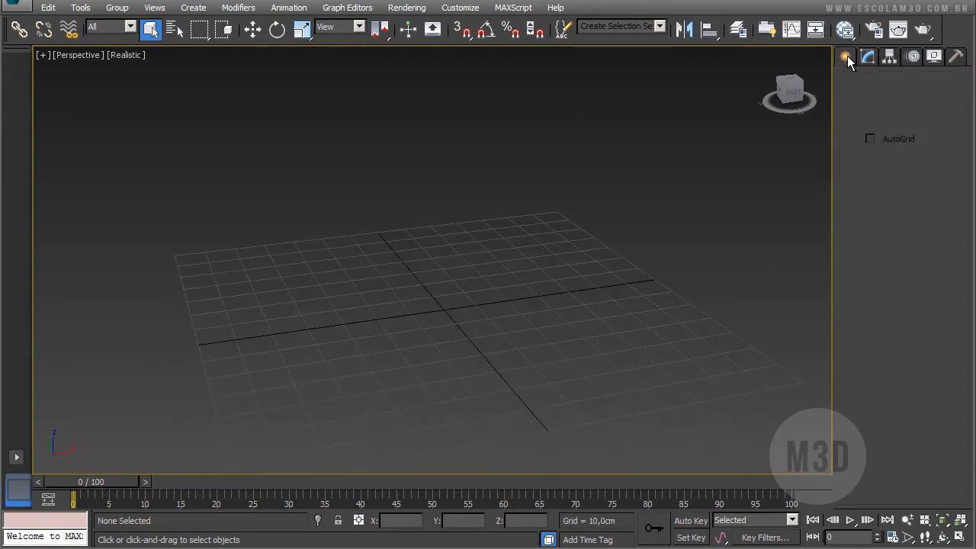
left_click(861, 155)
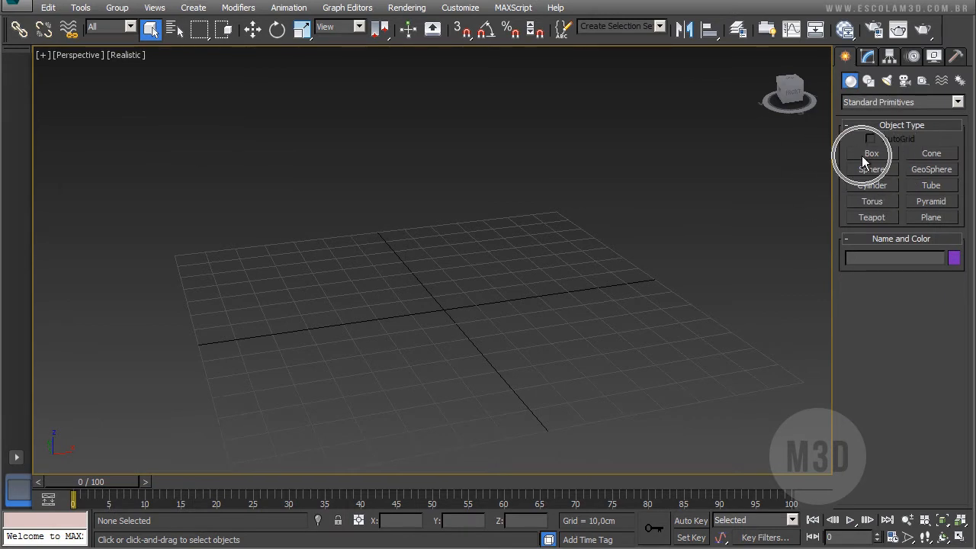
left_click_drag(414, 291, 529, 359)
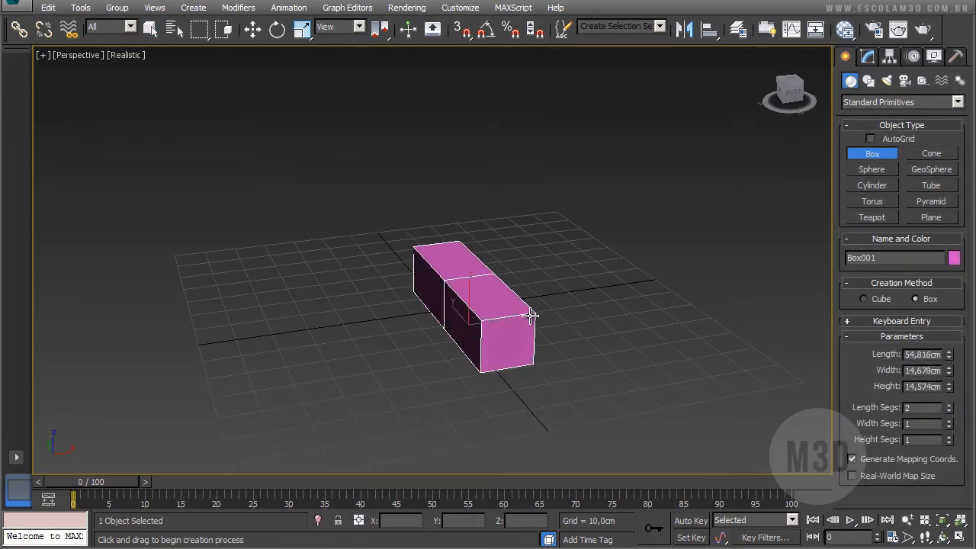
- Set the box's length to 40 cm, width to 100 cm and height to 40 cm
left_click(869, 57)
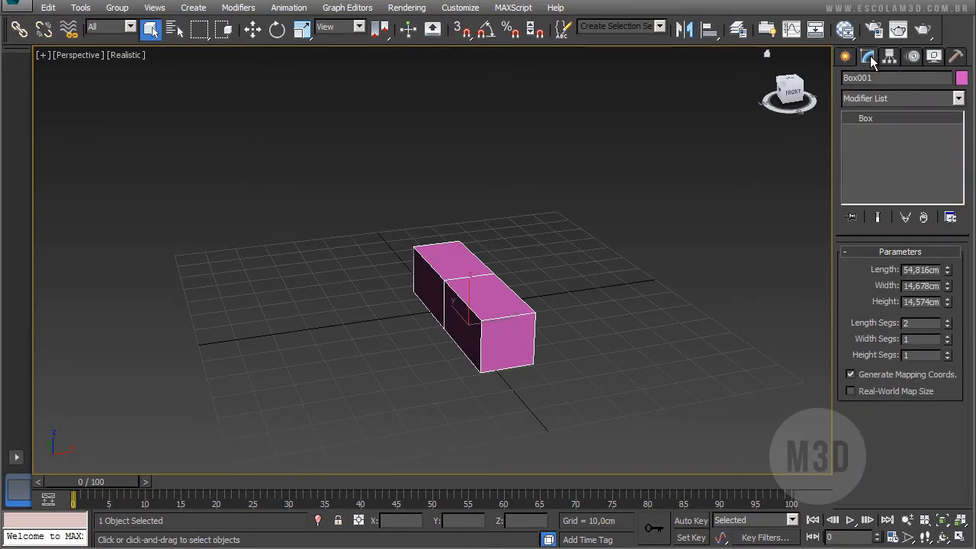
double_click(918, 269)
type("40")
key("Tab")
type("1")
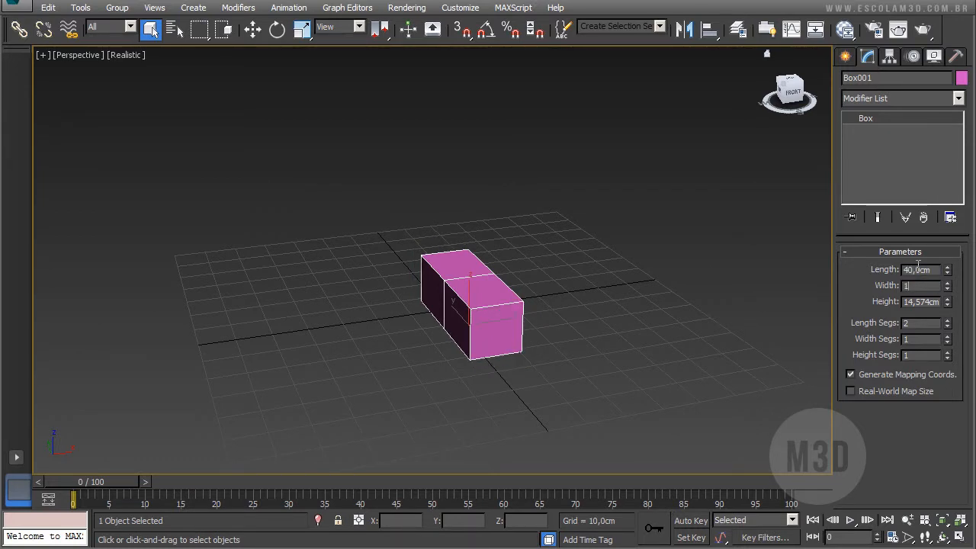
type("00")
key("Tab")
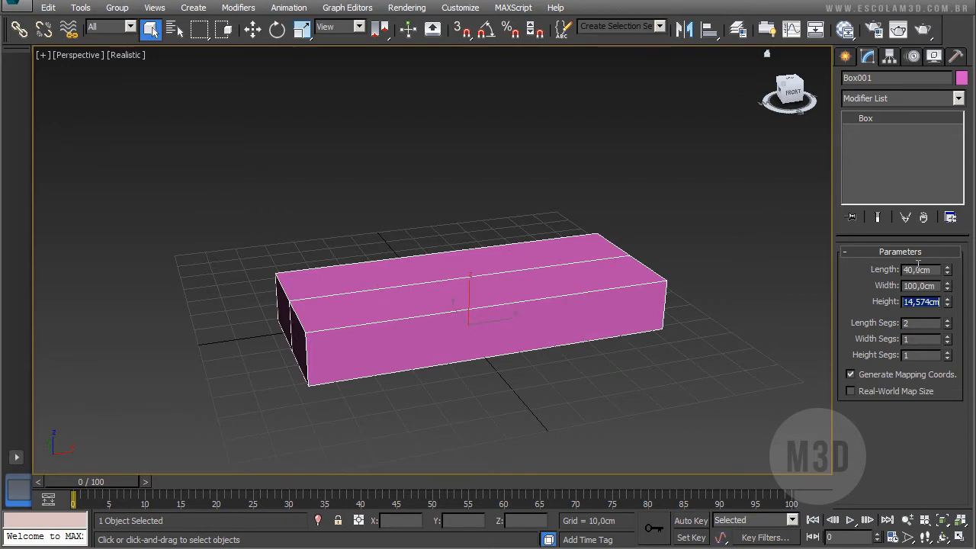
type("40")
key("Return")
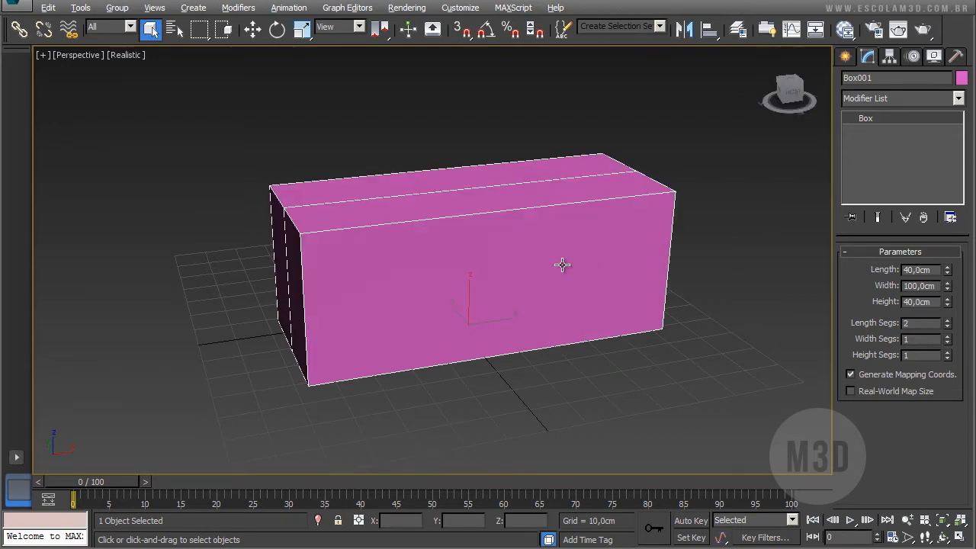
- Reduce the box's length segments to 1 and rename the box conteiner
middle_click_drag(562, 265, 691, 279, "alt")
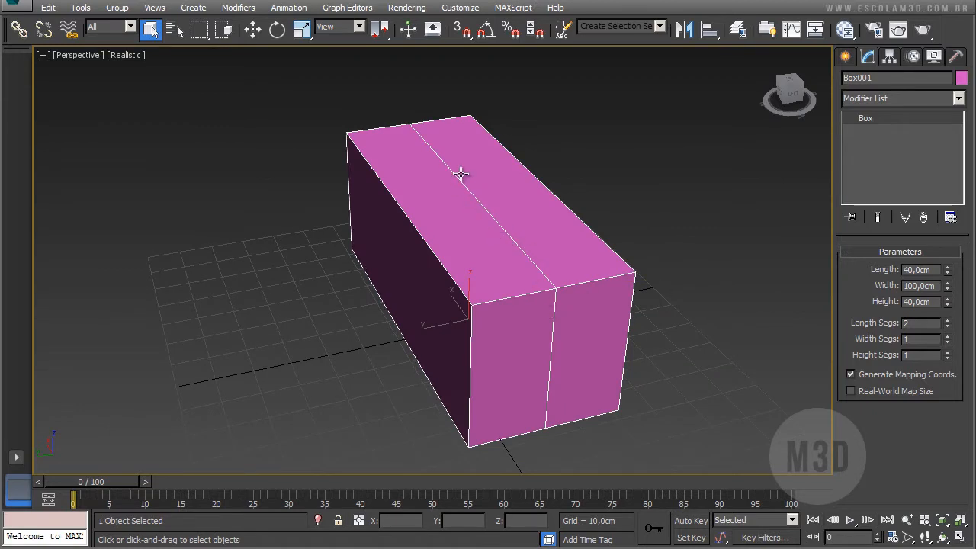
left_click(947, 327)
middle_click_drag(654, 331, 669, 318, "alt")
double_click(857, 78)
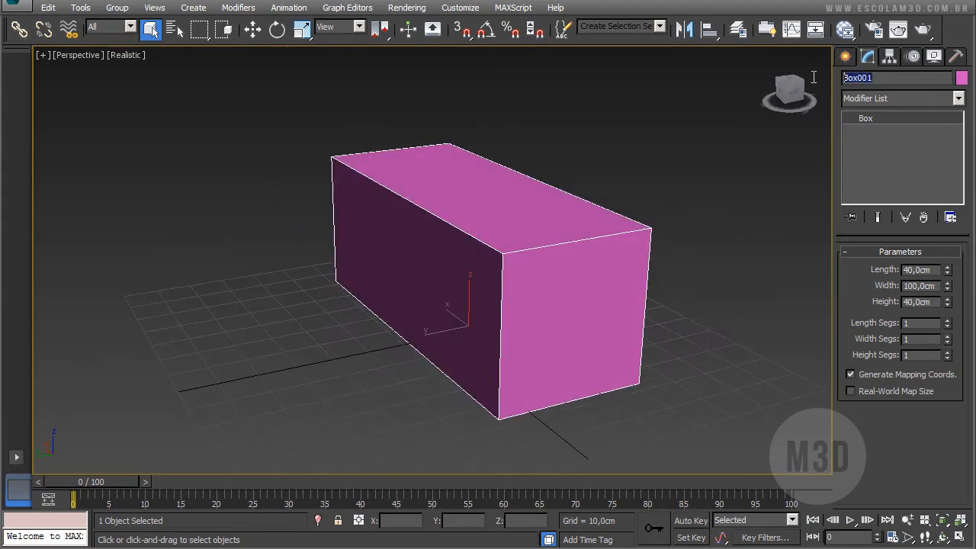
type("conteiner")
- Place an independent copy of the embalegrm_café scene material in the Slate Material Editor's node view and open the copy's parameters
middle_click_drag(475, 224, 580, 278)
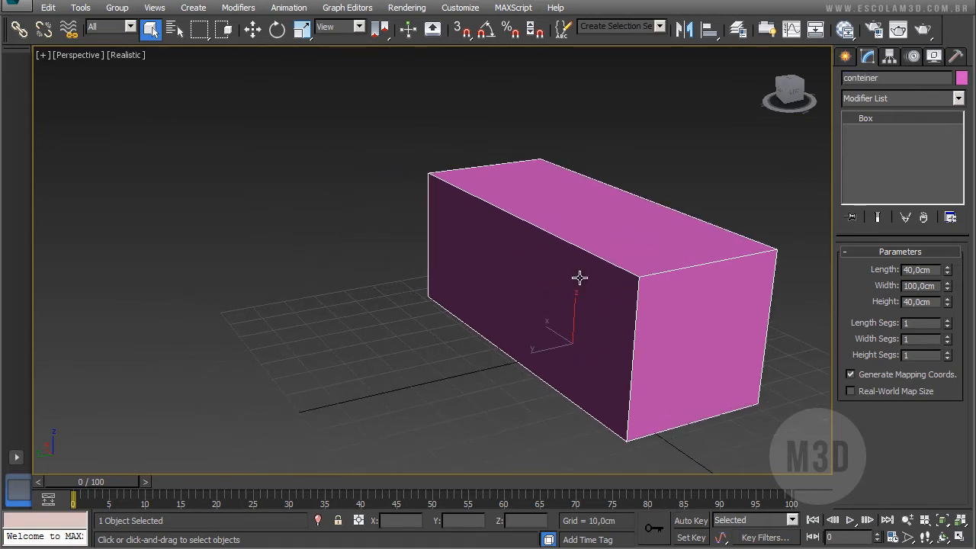
key("m")
middle_click_drag(248, 268, 249, 279)
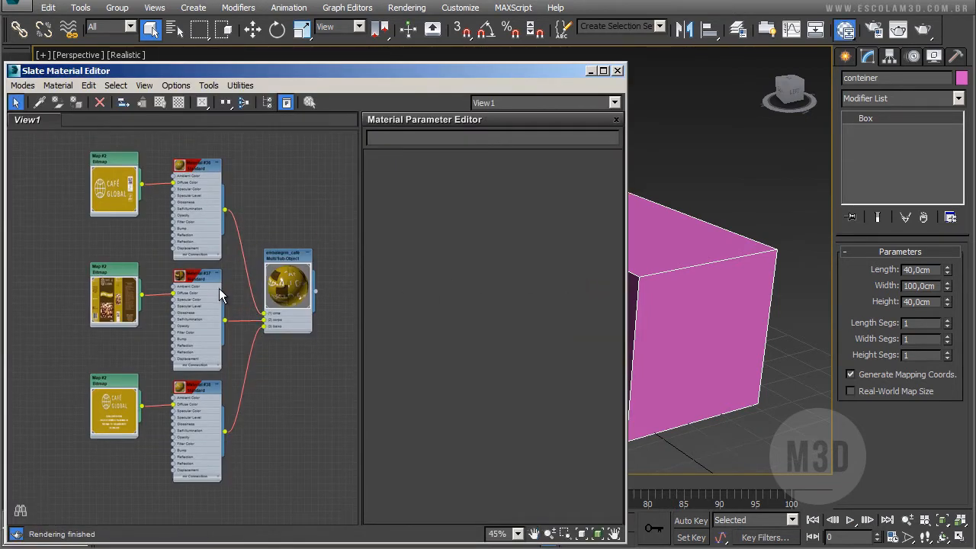
middle_click_drag(218, 288, 246, 246)
scroll(263, 294, "down", 1)
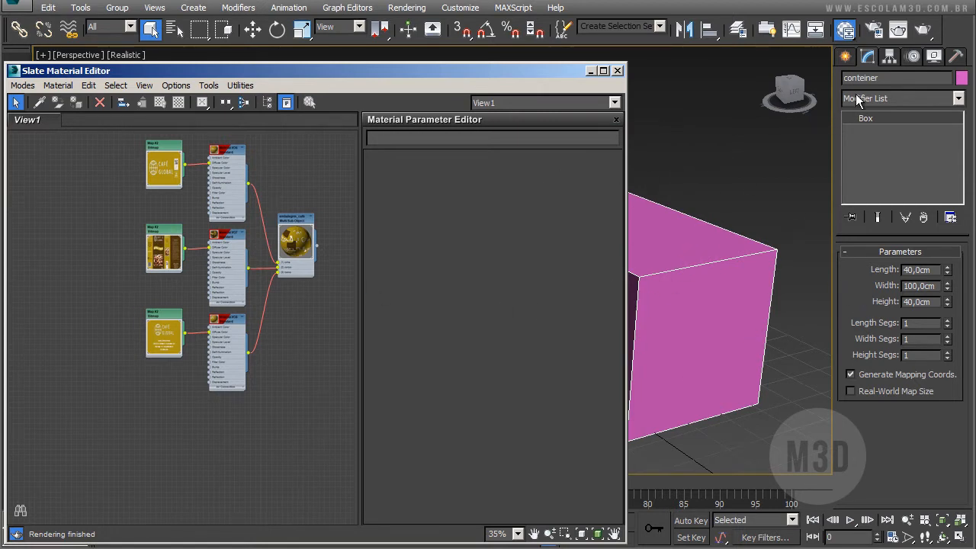
left_click(269, 102)
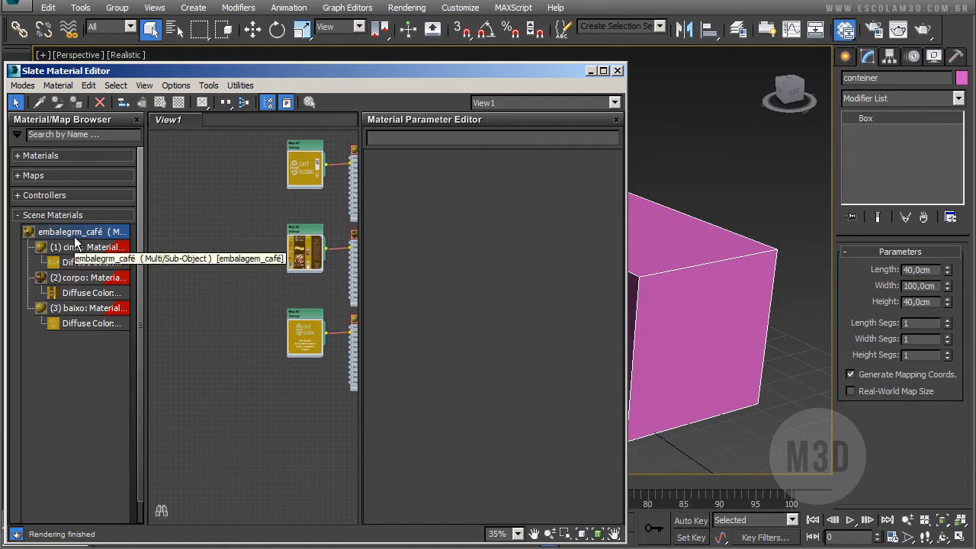
left_click_drag(66, 236, 233, 426)
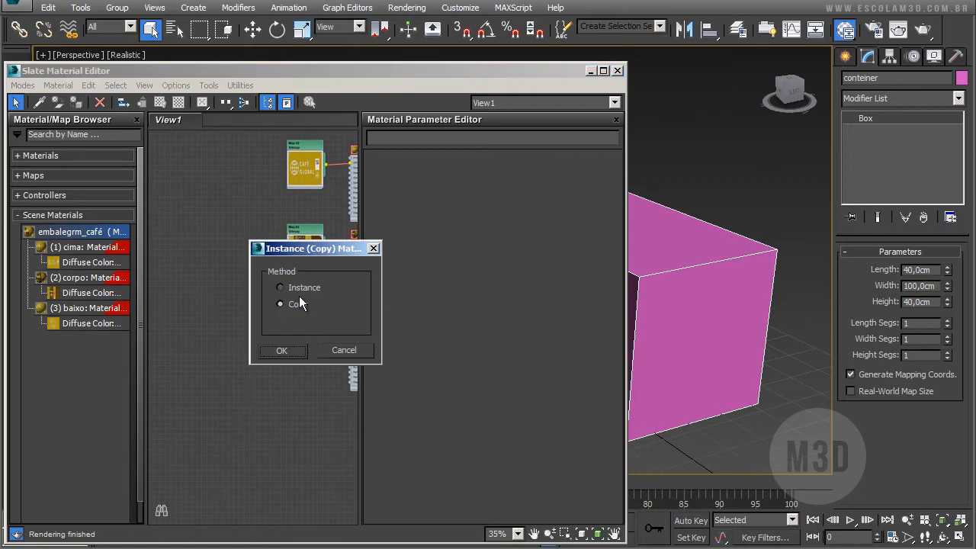
left_click(283, 352)
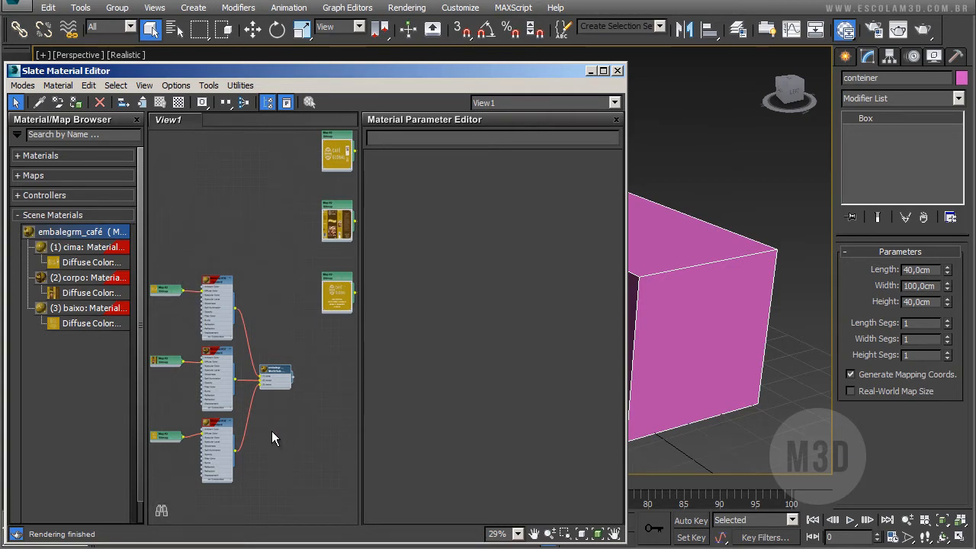
double_click(275, 378)
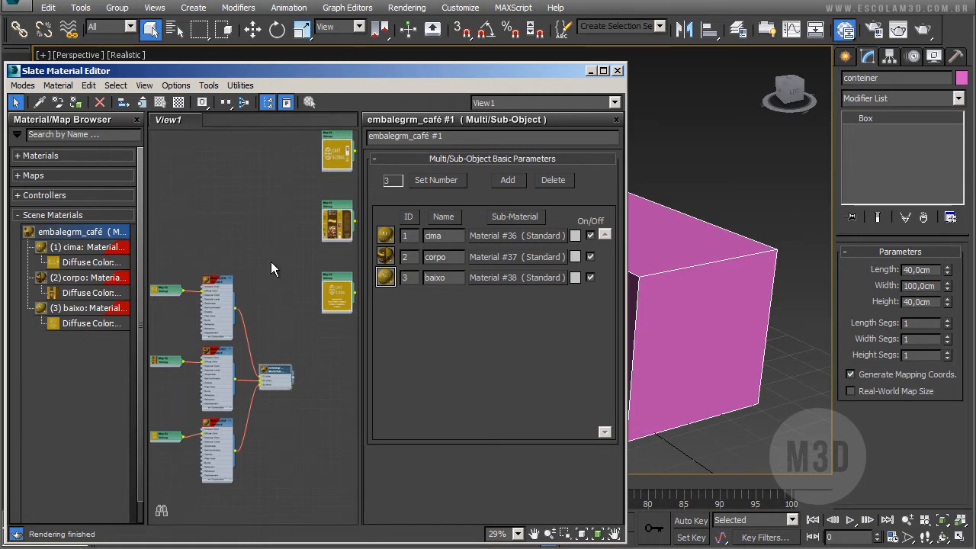
- Delete the copied package material's nodes from the node view and close the Material/Map Browser
left_click_drag(269, 262, 161, 475)
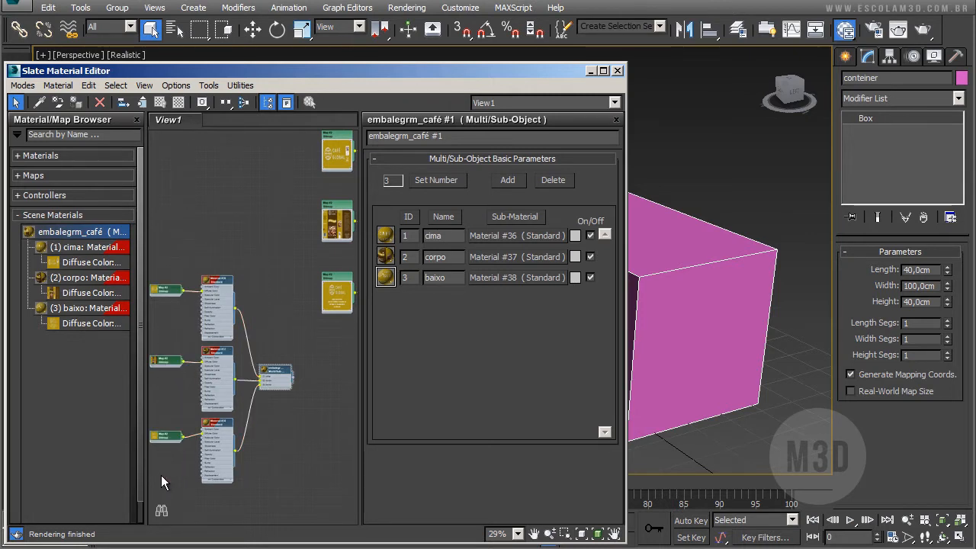
key("Delete")
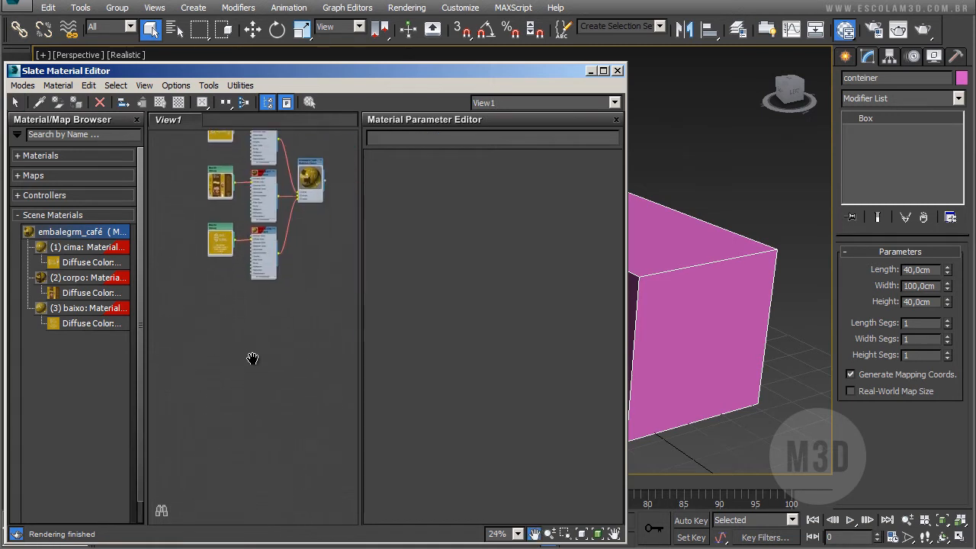
middle_click_drag(253, 358, 318, 261)
left_click(136, 120)
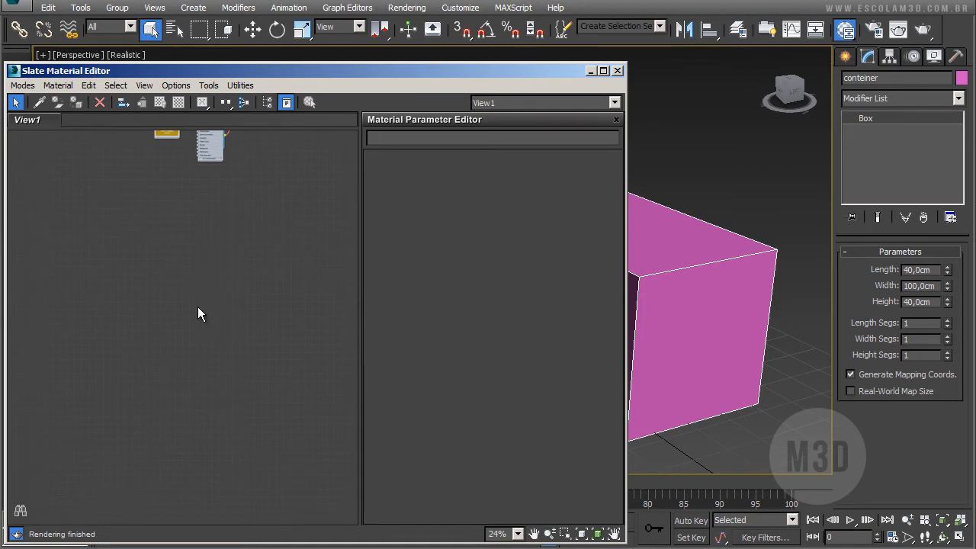
- Add a new Multi/Sub-Object material in an empty area of the node view and open its parameters
right_click(203, 333)
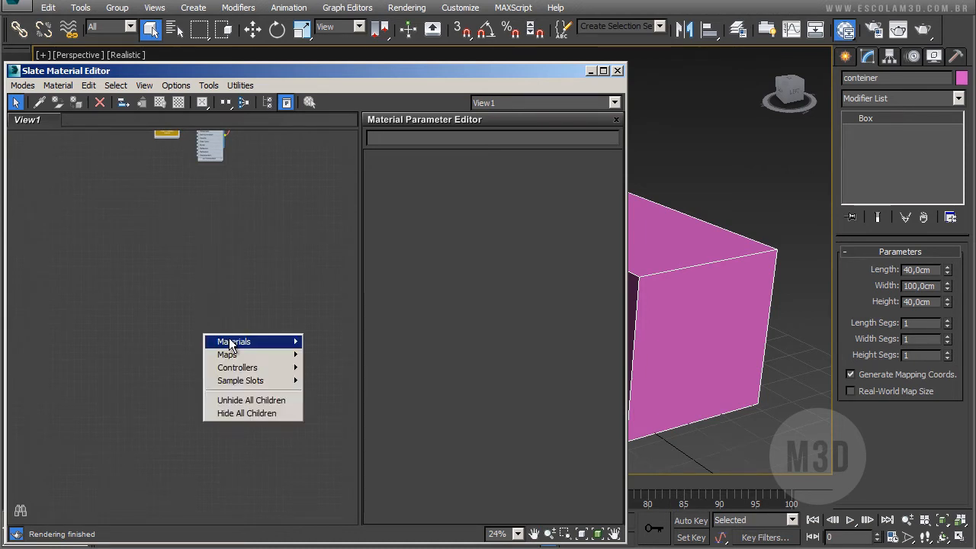
mouse_move(229, 342)
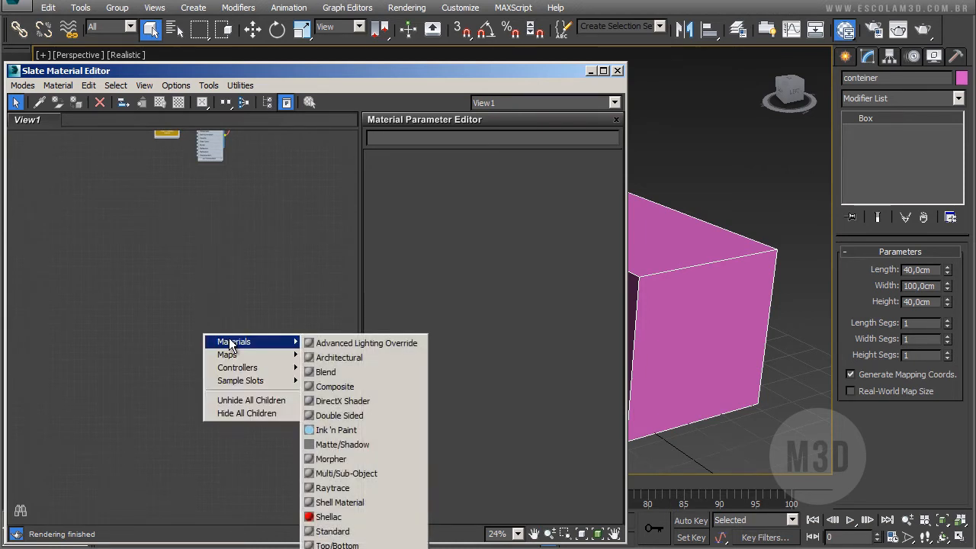
left_click(359, 473)
scroll(204, 333, "up", 6)
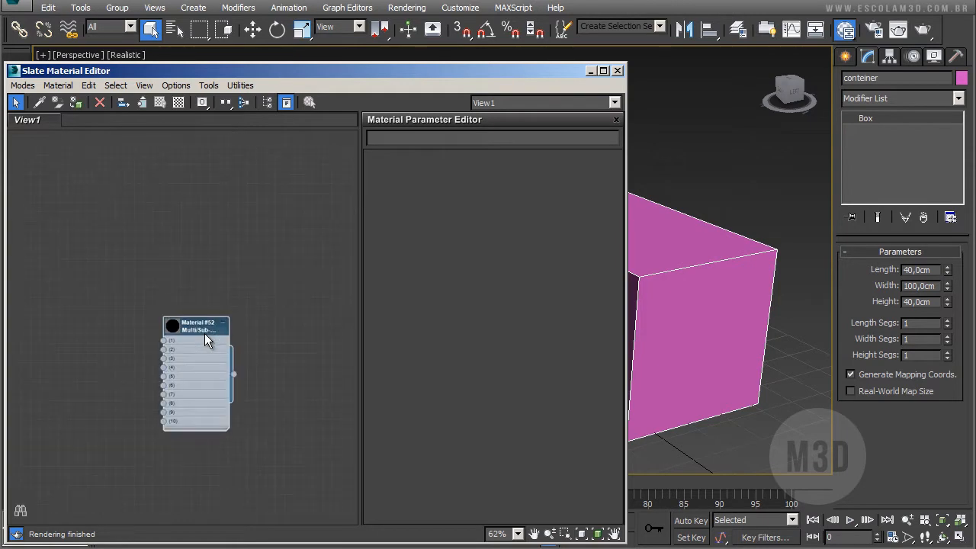
left_click_drag(204, 328, 240, 295)
double_click(239, 295)
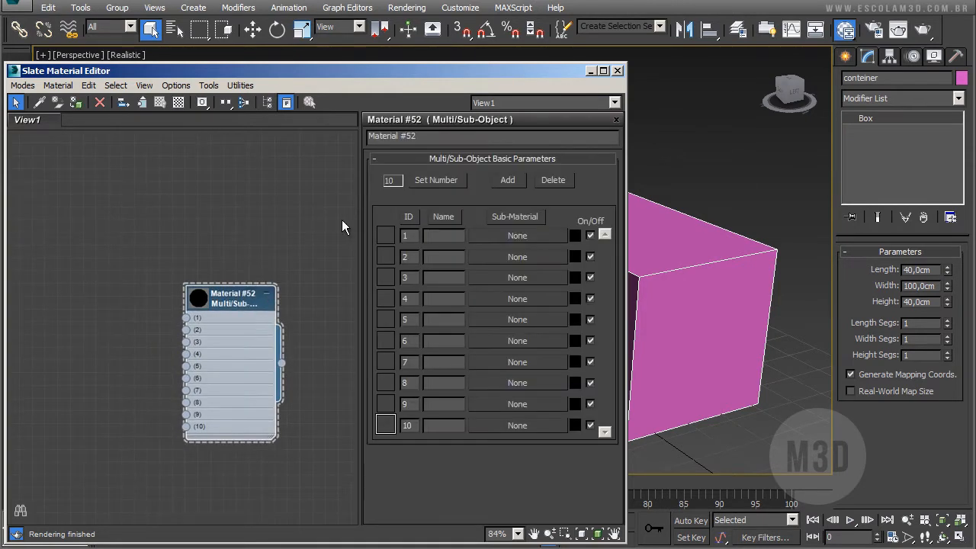
- Rename the new Multi/Sub-Object material conteiner and set its number of materials to 6
left_click_drag(436, 138, 336, 130)
type("conteiner")
key("Return")
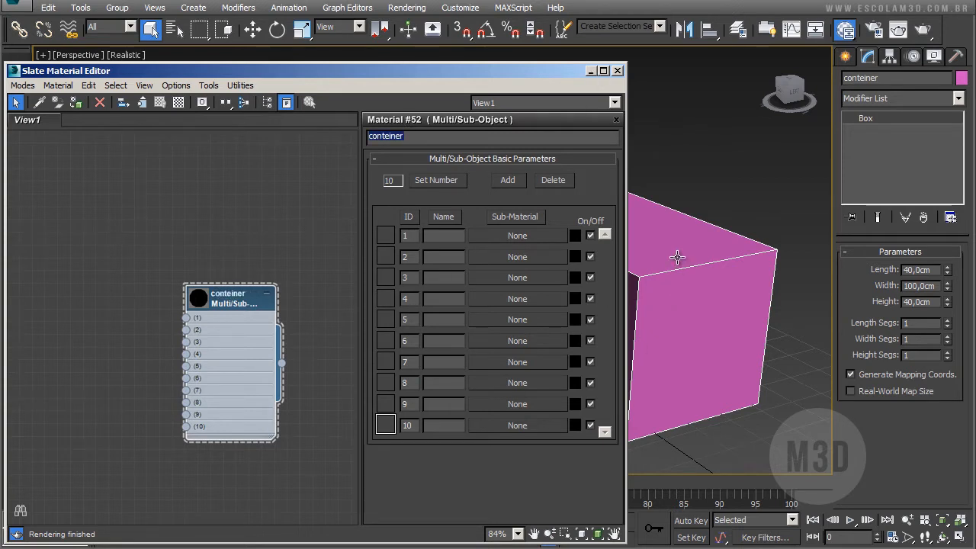
left_click(441, 180)
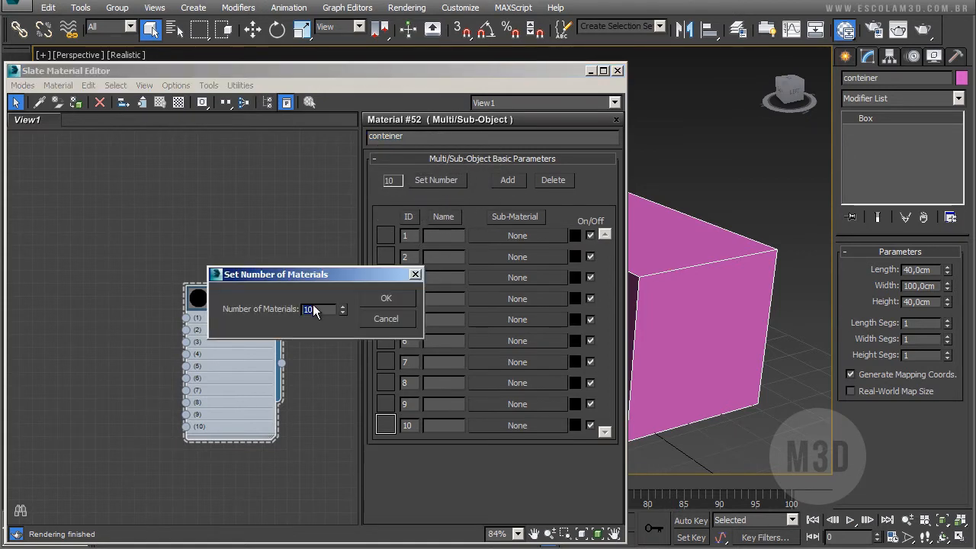
type("6")
left_click(384, 298)
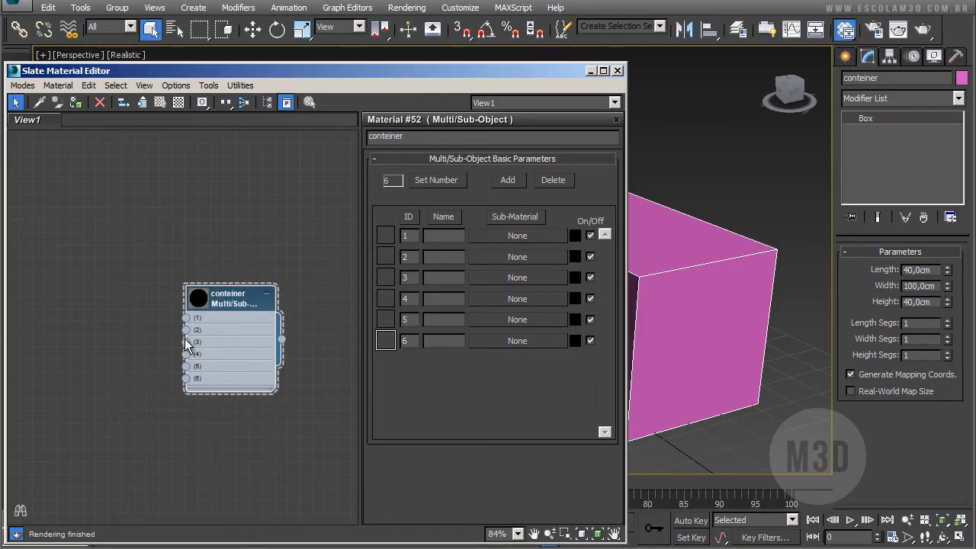
- Name the conteiner material's sub-materials 1 to 3 cima, baixo and atrás
middle_click_drag(193, 395, 229, 389)
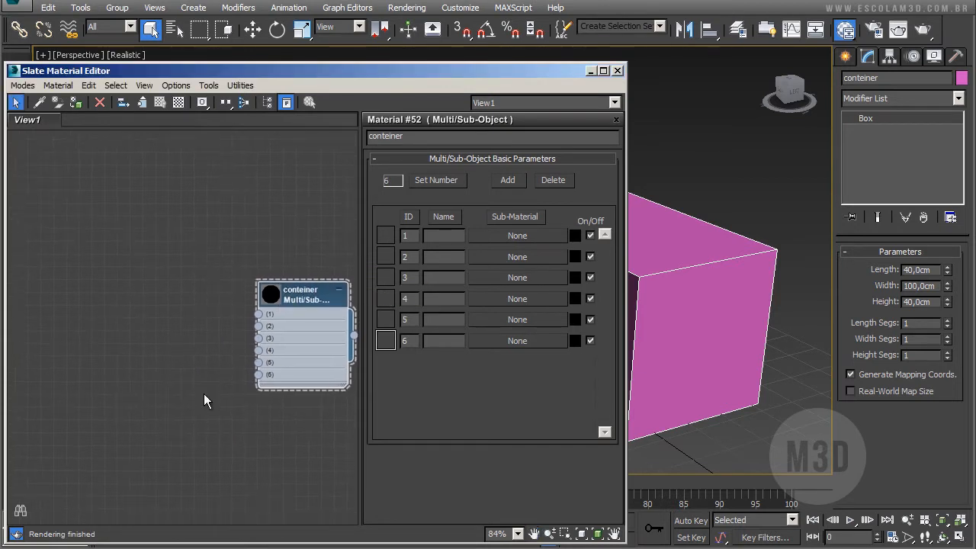
scroll(204, 394, "down", 3)
middle_click_drag(327, 370, 354, 391)
scroll(354, 390, "up", 4)
middle_click_drag(279, 322, 290, 271)
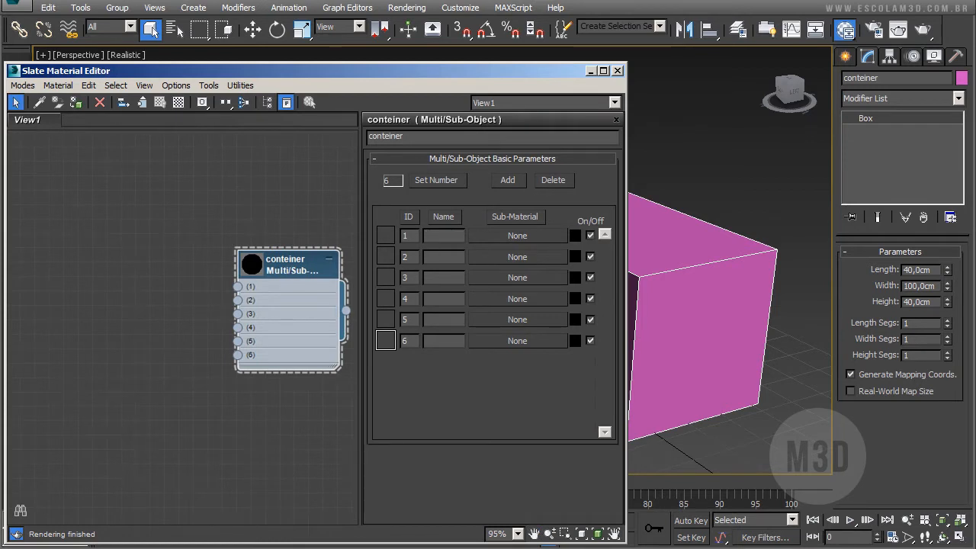
left_click(438, 235)
type("cima")
left_click(436, 258)
type("baixo")
left_click(442, 277)
type("atrás")
- Name the conteiner material's sub-materials 4 to 6 porta, lado_1 and lado_2
left_click(432, 298)
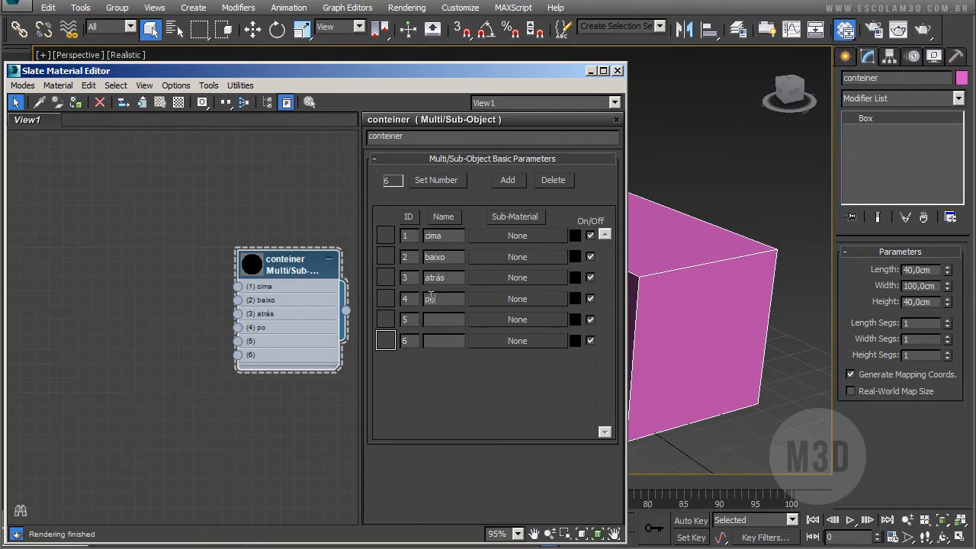
type("porta")
left_click(442, 321)
type("lado_1")
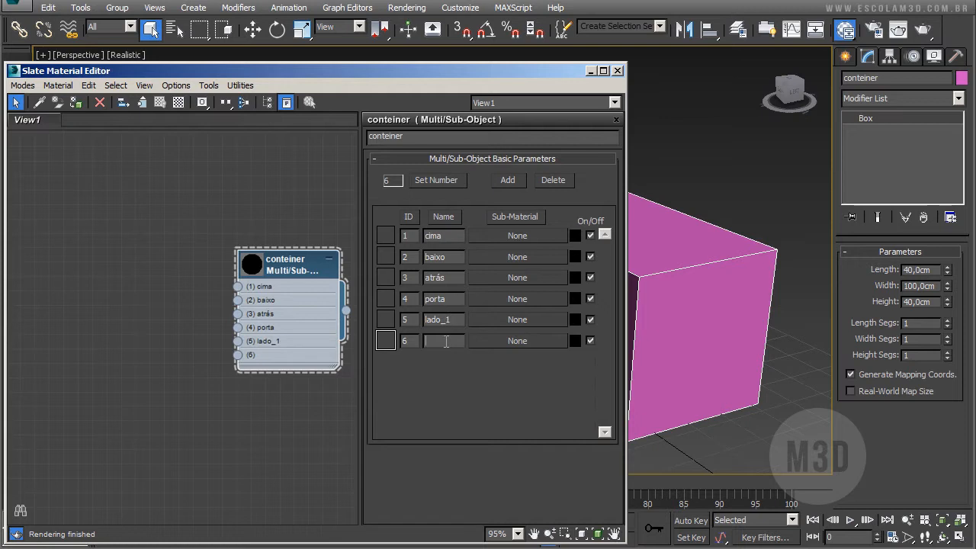
left_click(446, 341)
type("la")
type("do_2")
- Connect a new Standard material to the conteiner material's cima slot and open its parameters
left_click_drag(247, 259, 254, 310)
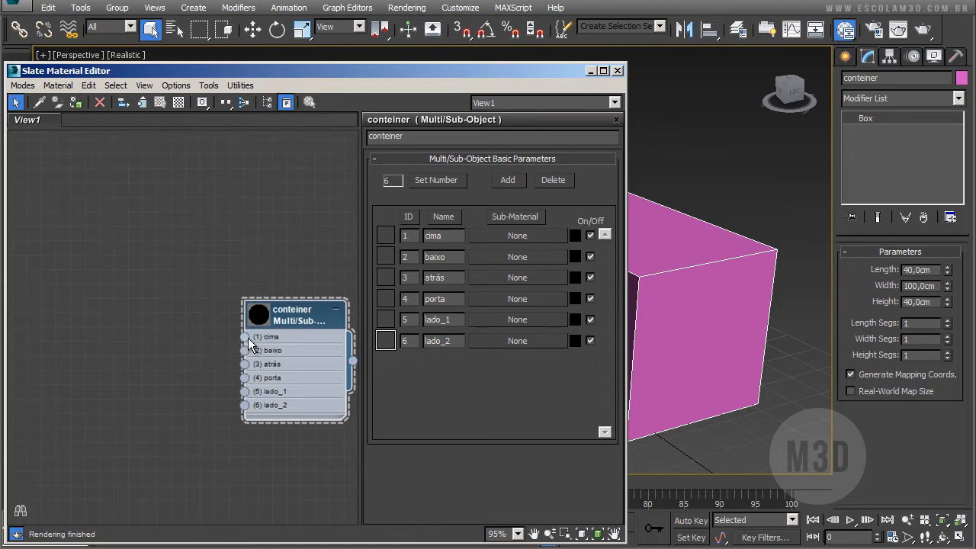
left_click_drag(178, 196, 180, 197)
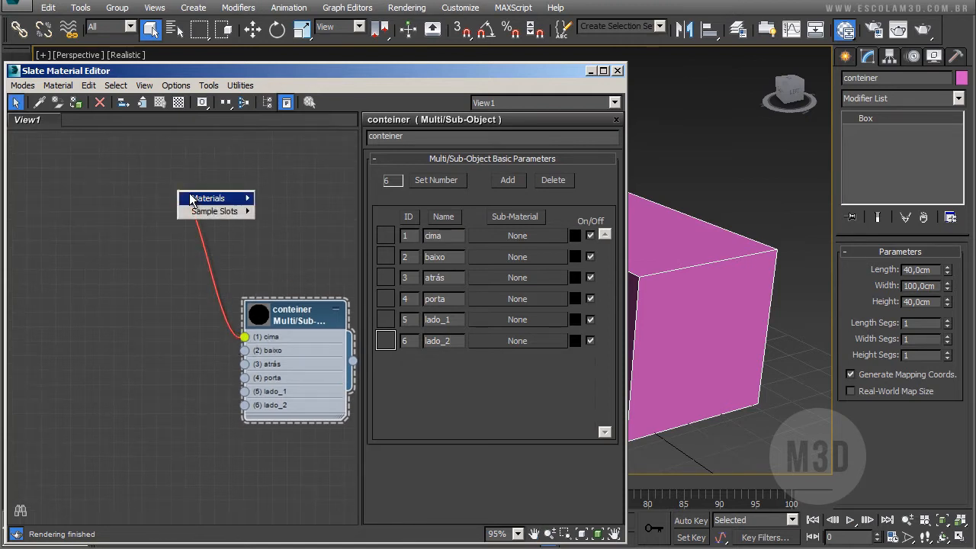
mouse_move(207, 198)
left_click(336, 387)
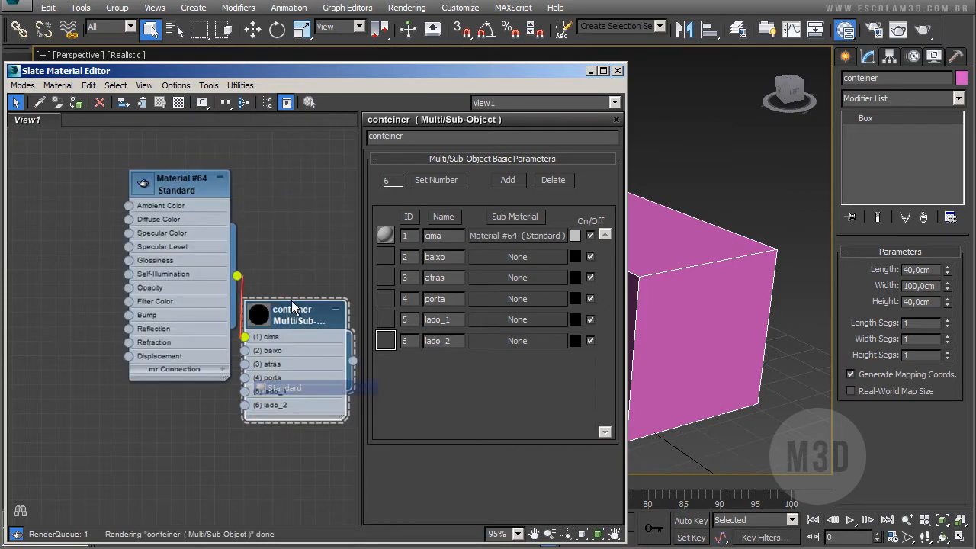
left_click_drag(189, 179, 170, 183)
double_click(169, 183)
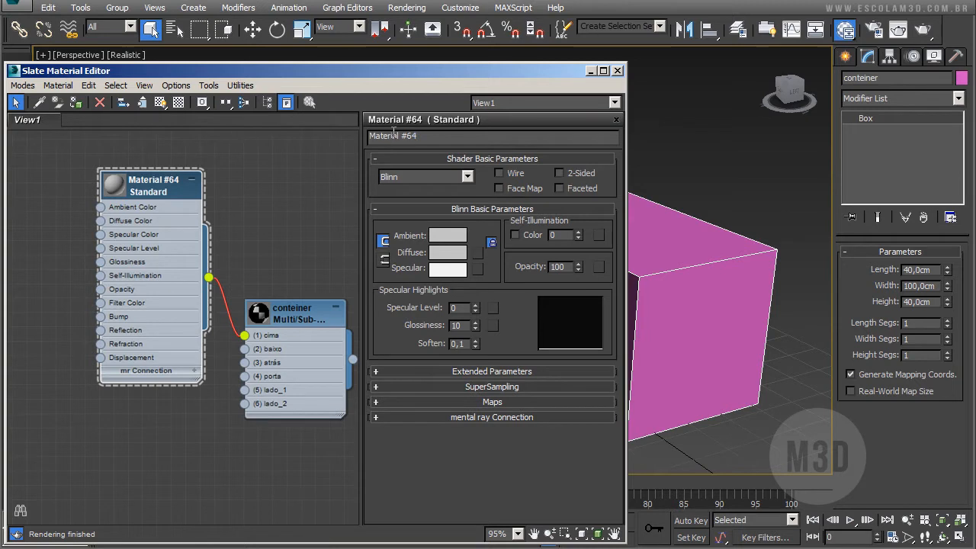
- Load cima_baixo_conteiner.jpg from the conteines folder as a bitmap for the cima sub-material's Diffuse Color
middle_click_drag(163, 241, 225, 250)
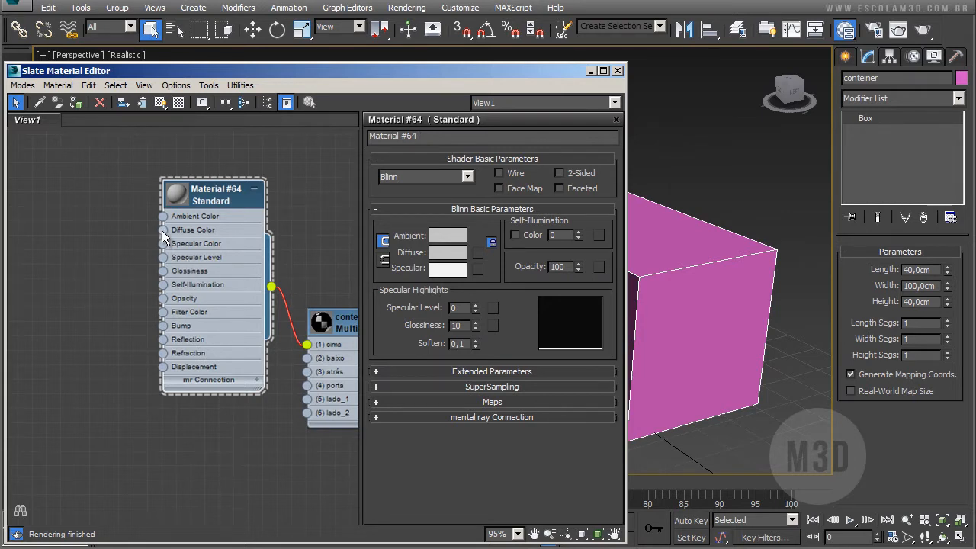
left_click_drag(162, 230, 136, 177)
left_click(136, 177)
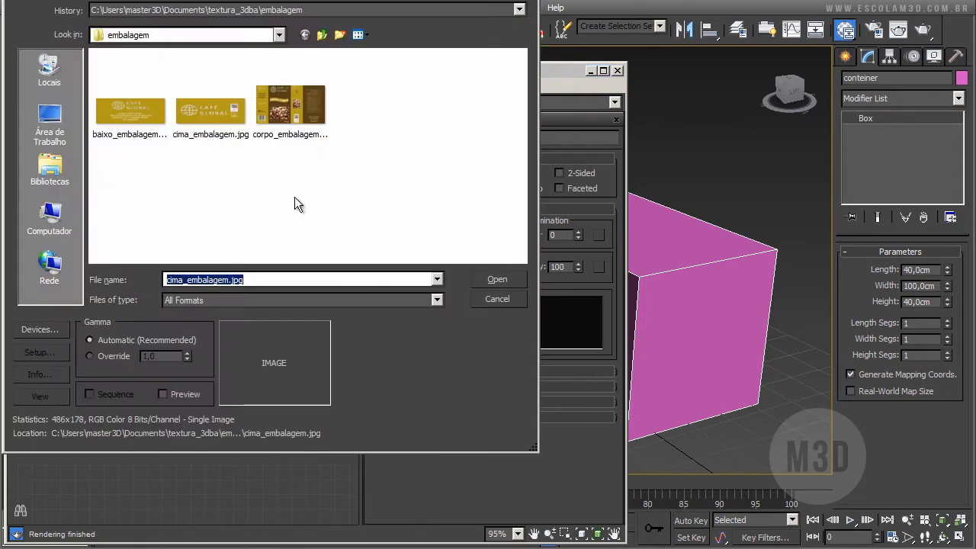
mouse_move(331, 1)
left_mouse_down()
mouse_move(363, 26)
mouse_move(344, 15)
left_mouse_up()
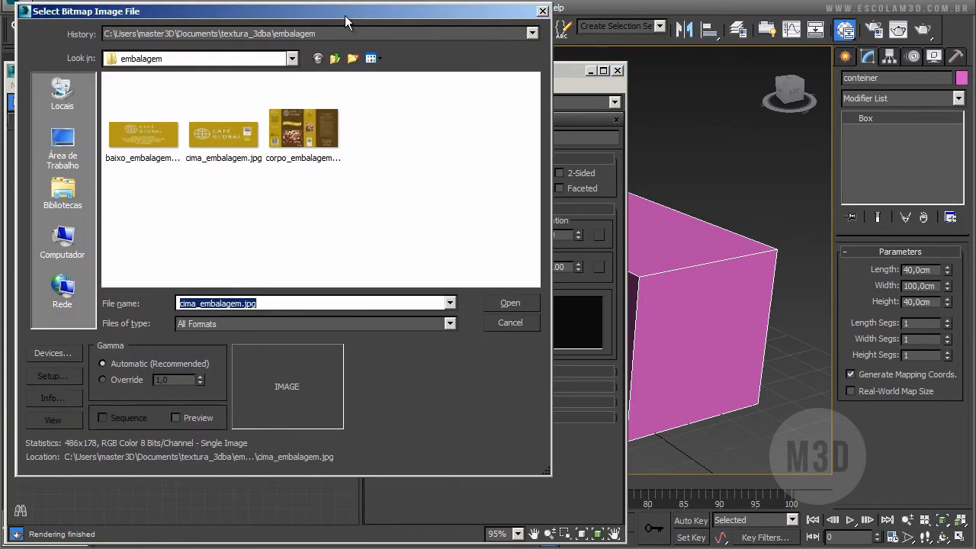
left_click(334, 59)
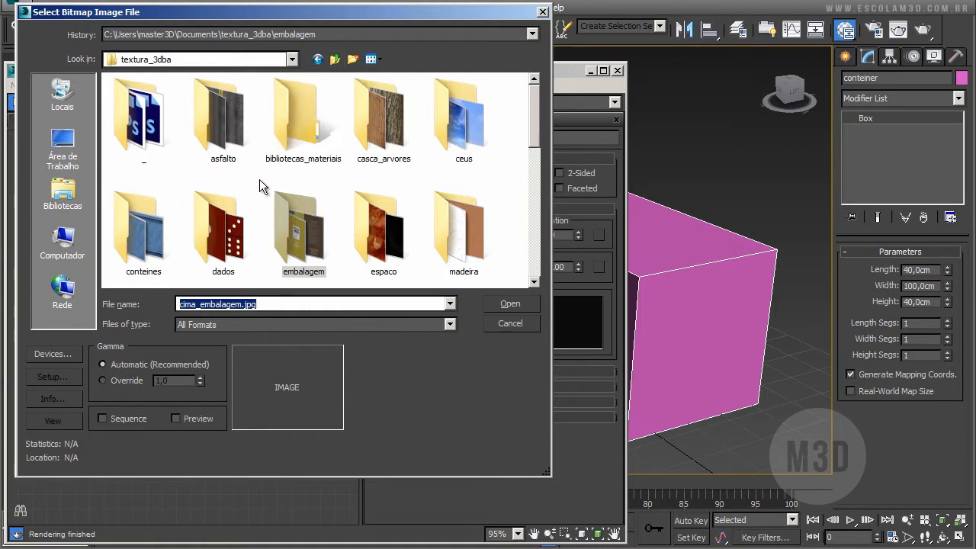
double_click(153, 251)
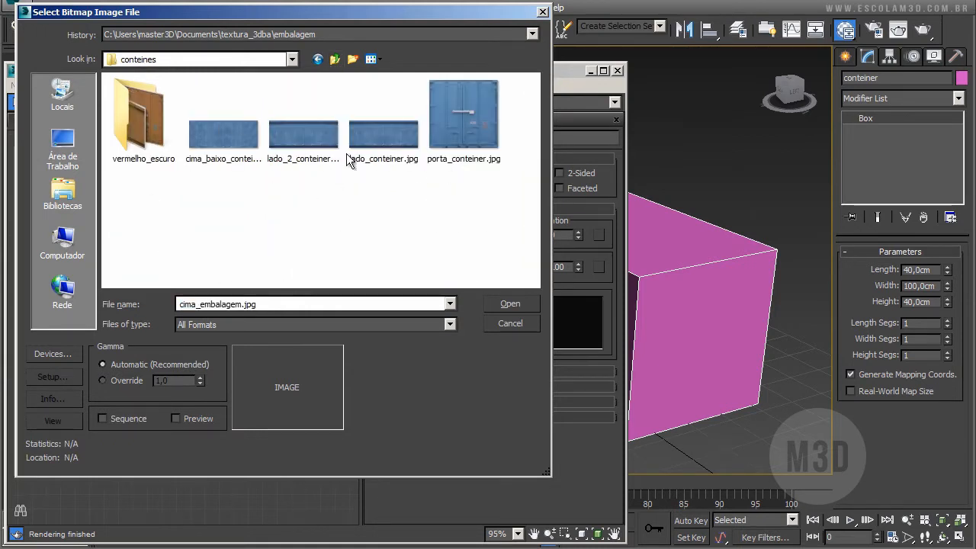
left_click(240, 151)
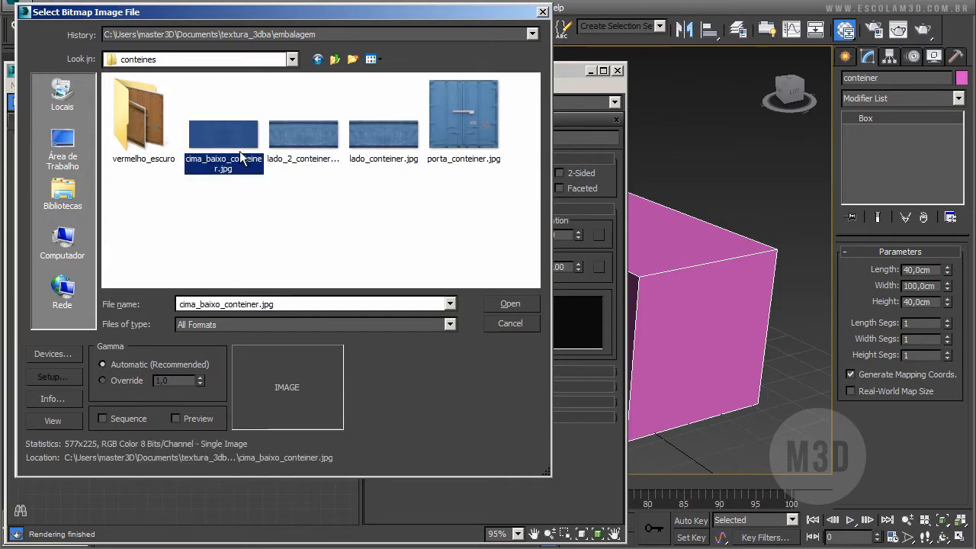
left_click(509, 304)
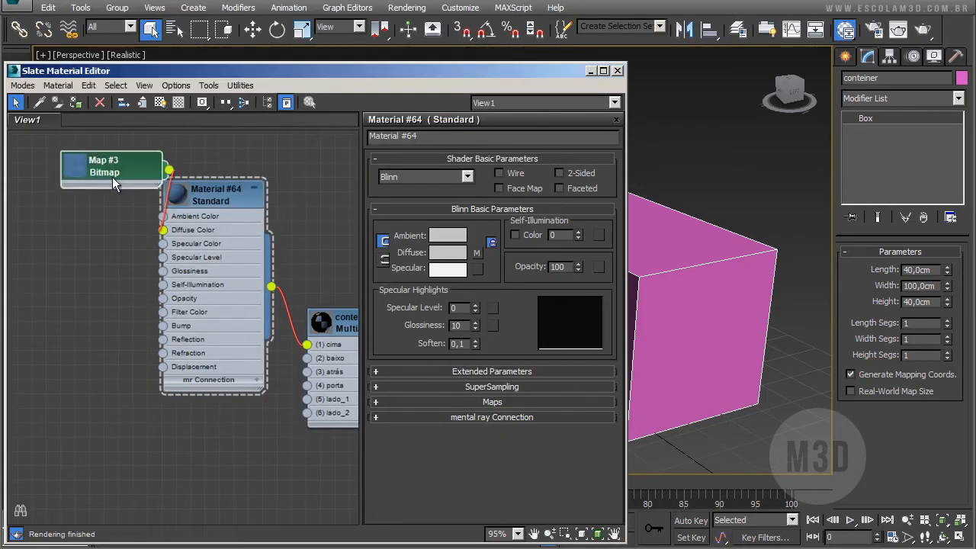
- Place the bitmap node beside the cima sub-material with an enlarged preview, and connect it to the Bump input as well
left_click_drag(112, 177, 59, 195)
double_click(36, 228)
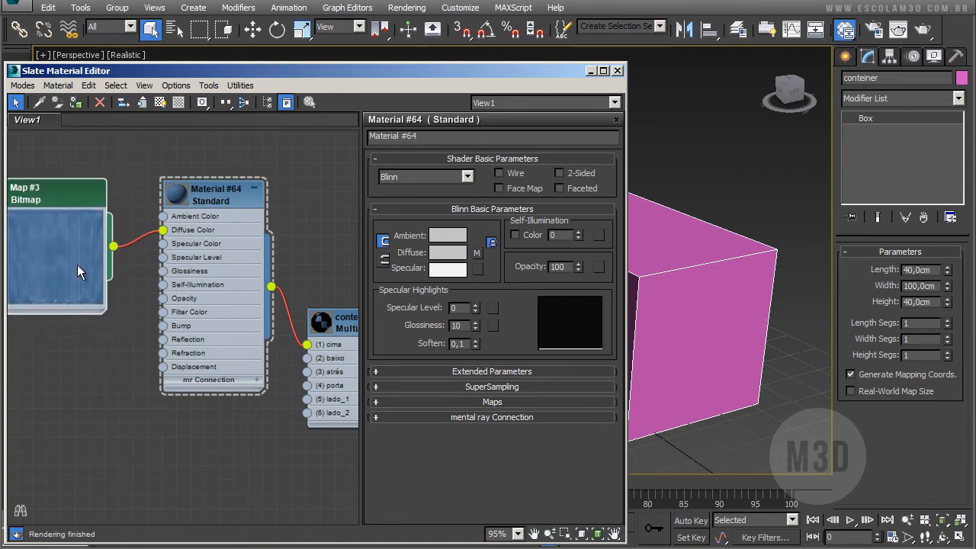
left_click_drag(162, 336, 113, 252)
- Set the Bump Amount in the container bitmap's Output parameters to 3
double_click(72, 191)
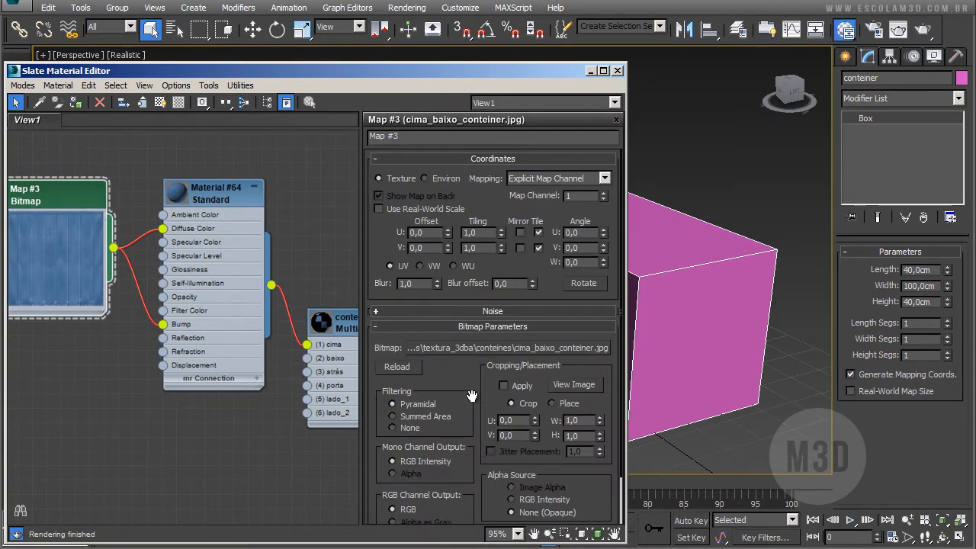
left_click_drag(472, 395, 470, 283)
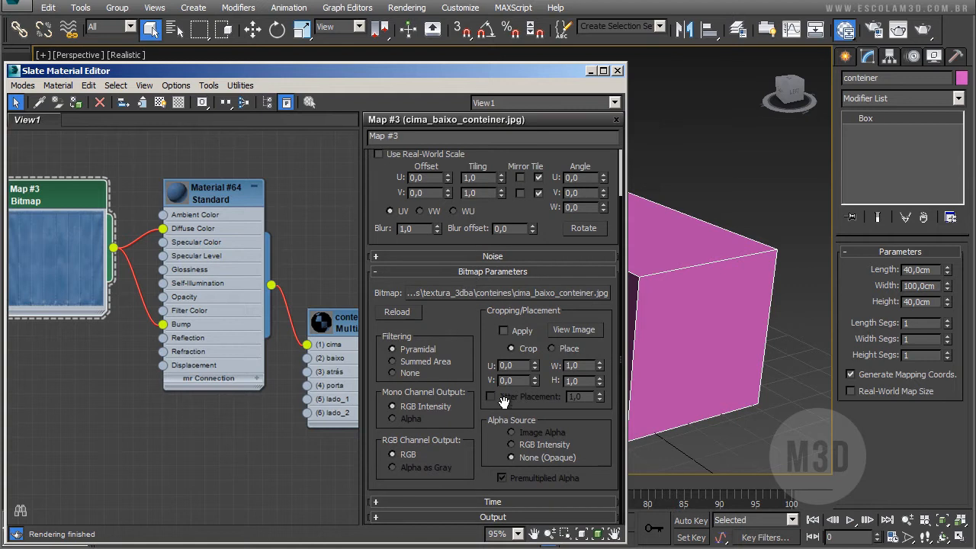
left_click(505, 518)
left_click(581, 249)
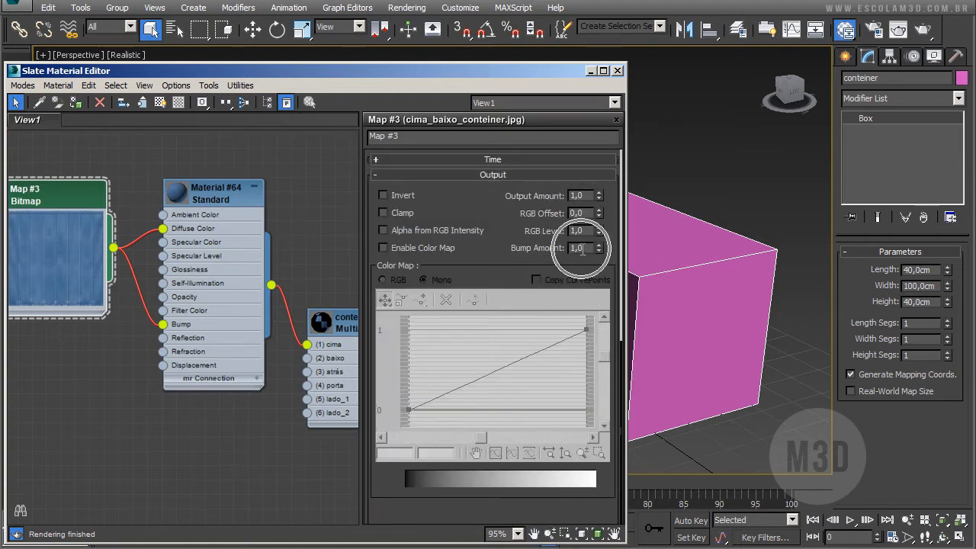
left_click_drag(583, 249, 561, 242)
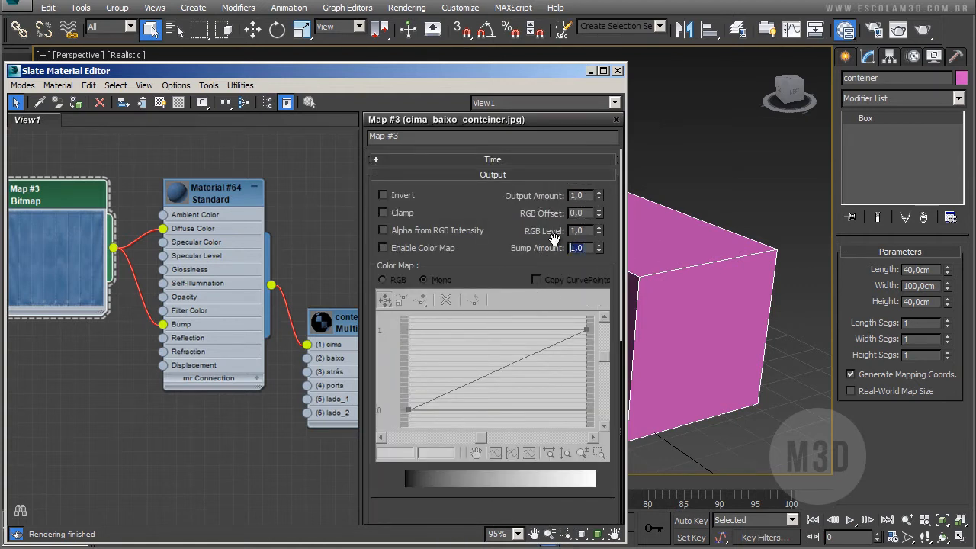
type("3")
key("Return")
- Assign the conteiner Multi/Sub-Object material to the selected box
middle_click_drag(305, 396, 251, 396)
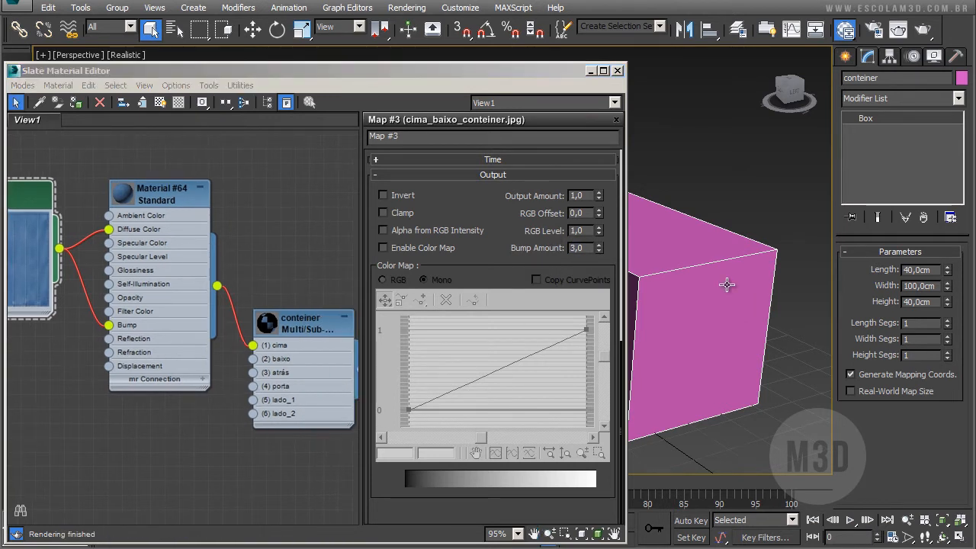
double_click(301, 322)
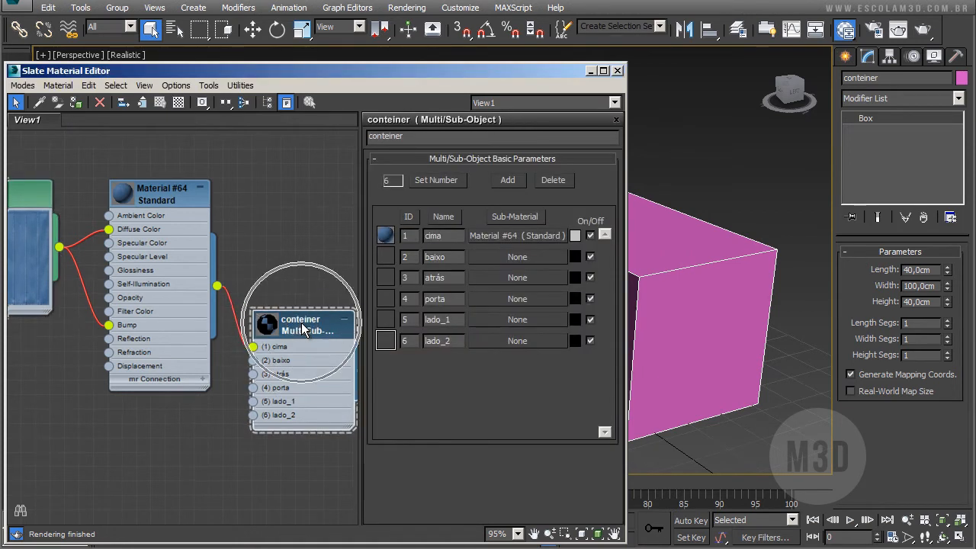
left_click(75, 101)
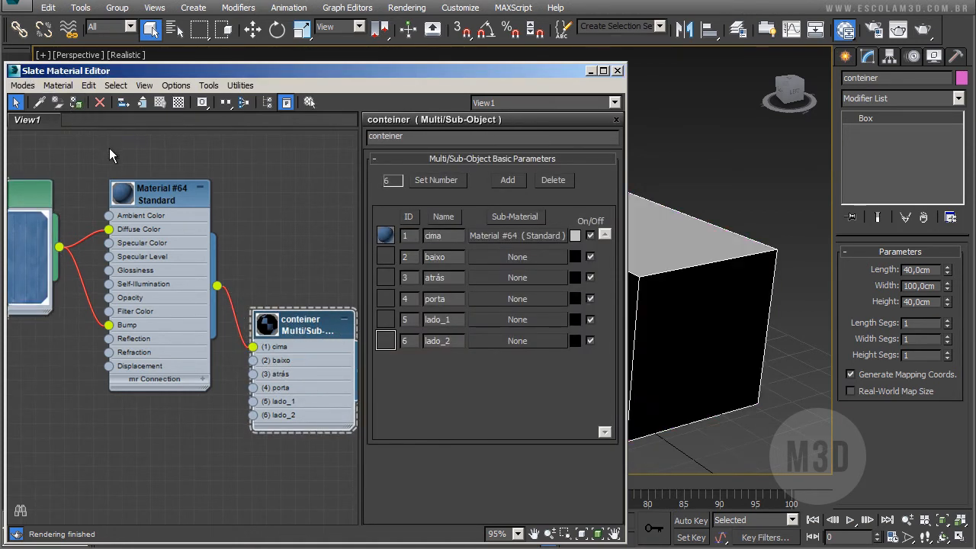
- Show the cima sub-material shaded in the viewport and check the box's textured upper face
double_click(171, 197)
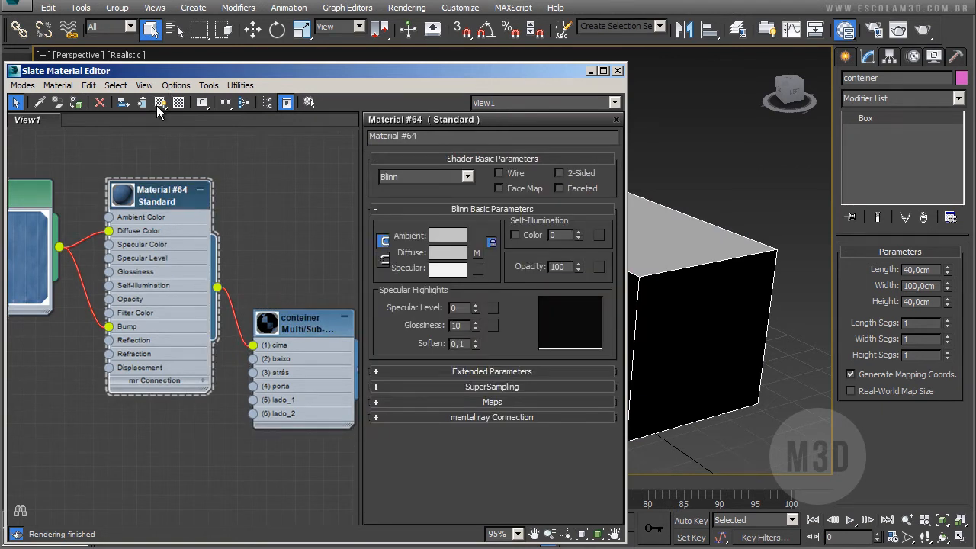
key("ctrl")
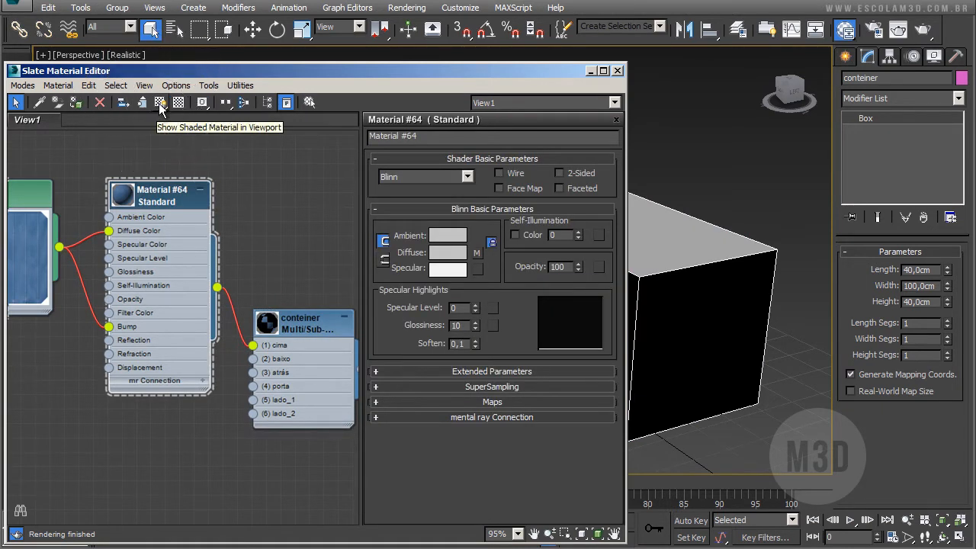
left_click(159, 104)
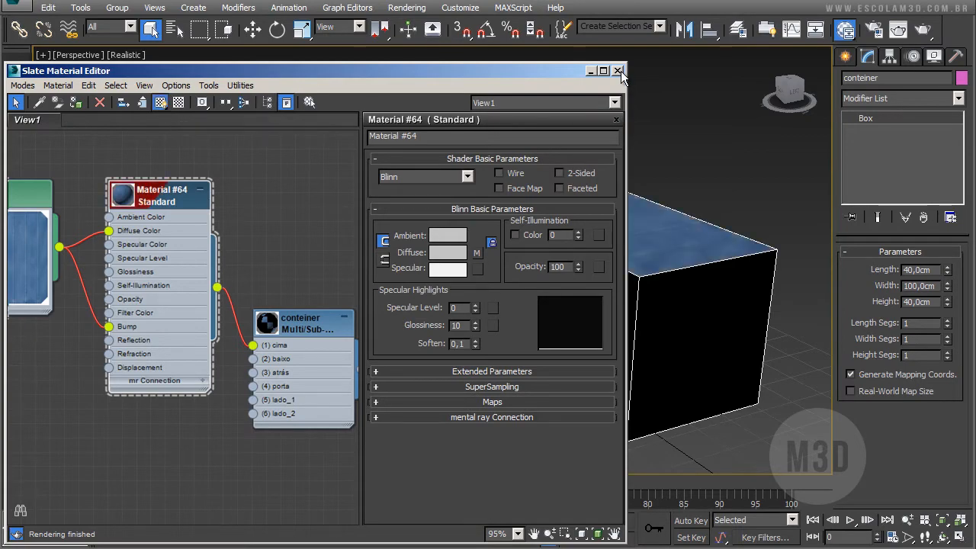
left_click(618, 70)
middle_click_drag(615, 300, 547, 282, "alt")
- Rearrange the bitmap and cima material nodes, and connect the cima material to the baixo slot of the conteiner material as well
key("m")
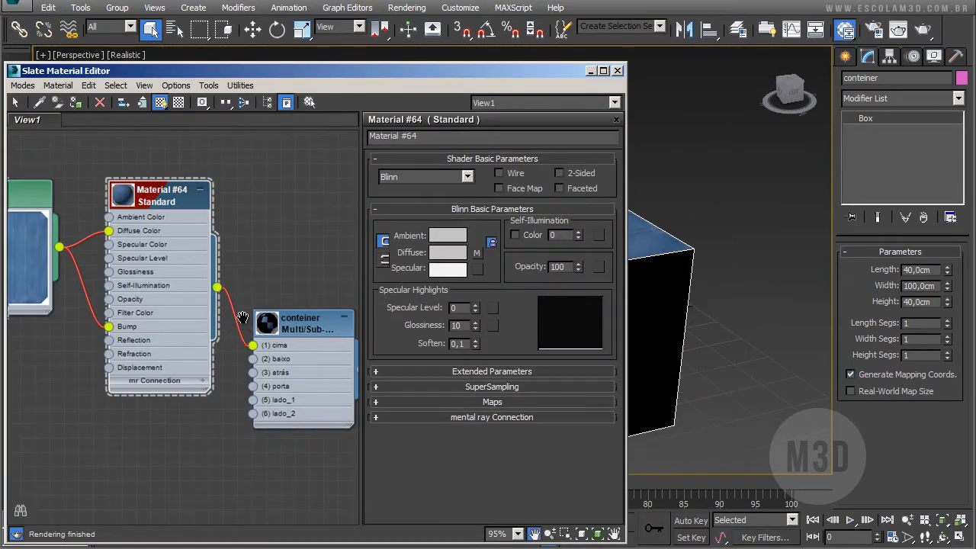
scroll(260, 223, "down", 3)
left_click_drag(132, 193, 82, 188)
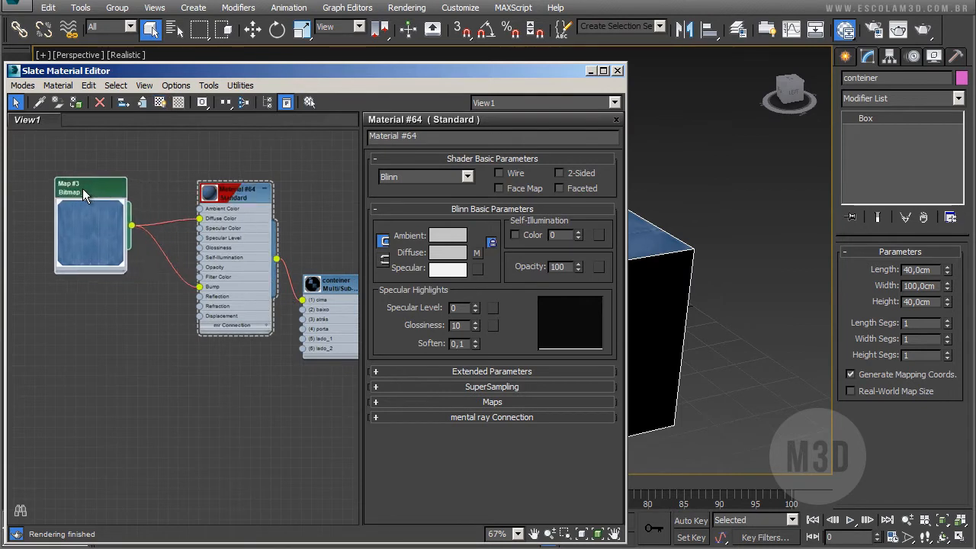
left_click_drag(257, 193, 198, 183)
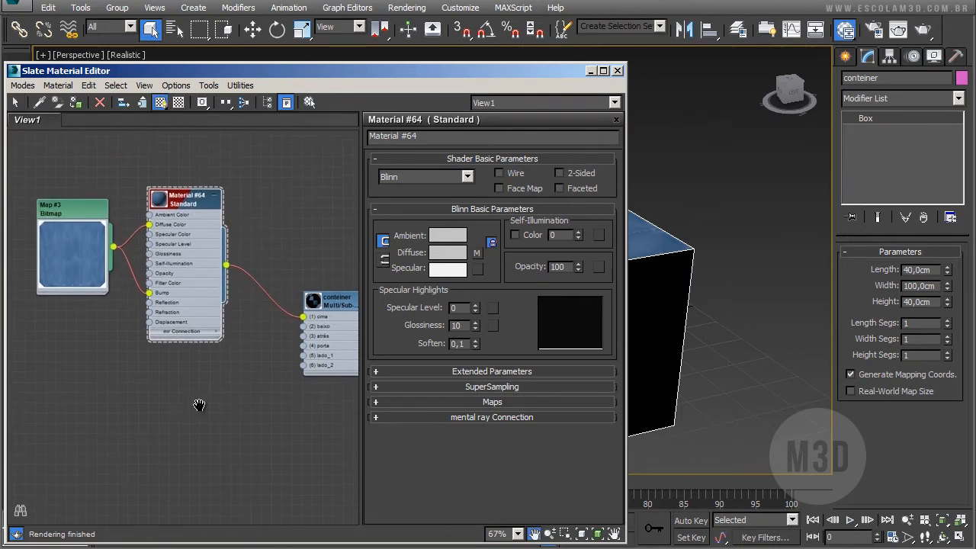
scroll(199, 405, "up", 1)
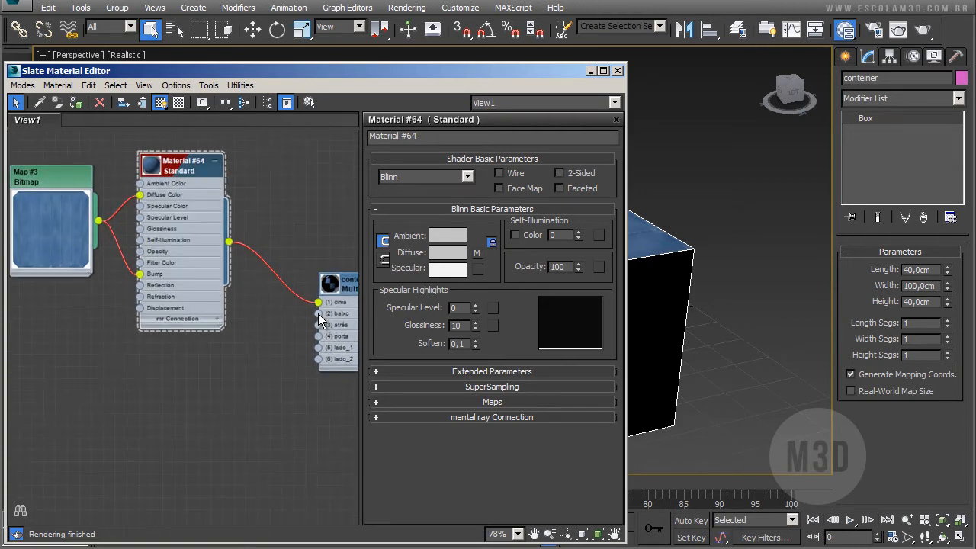
left_click_drag(318, 314, 231, 252)
middle_click_drag(730, 318, 728, 351, "alt")
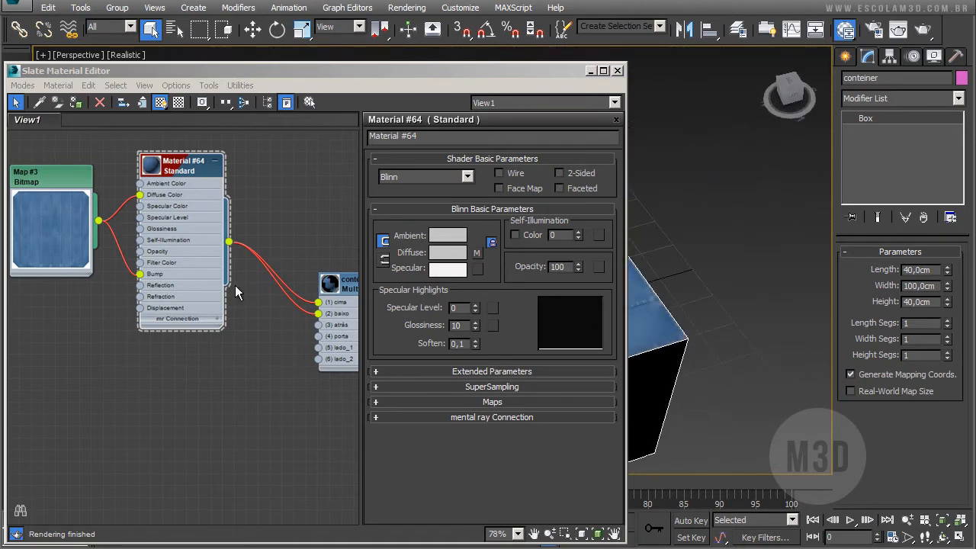
mouse_move(217, 164)
left_mouse_down()
mouse_move(223, 179)
mouse_move(229, 153)
left_mouse_up()
key("ctrl")
key("ctrl")
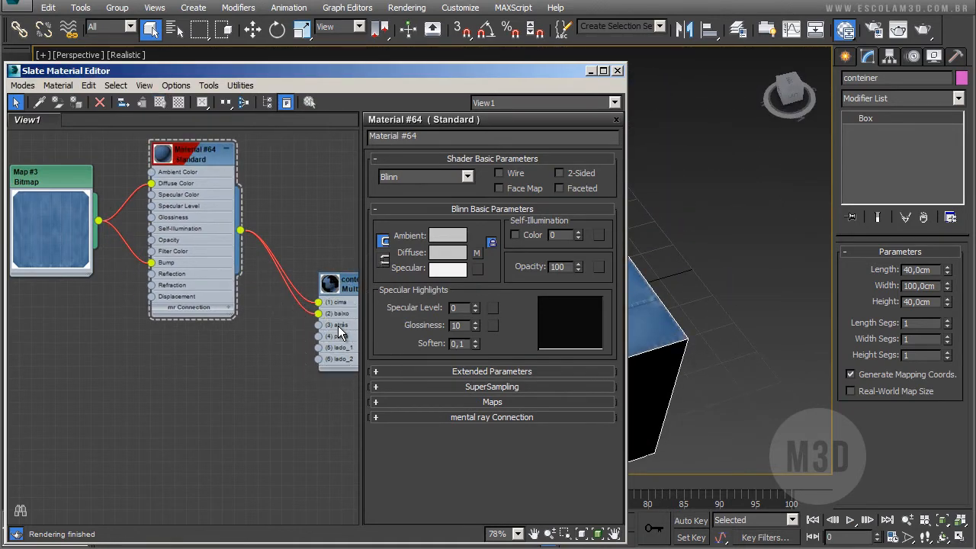
- Add a new Standard material to the atrás slot of the conteiner Multi/Sub-Object material
middle_click_drag(337, 326, 323, 262)
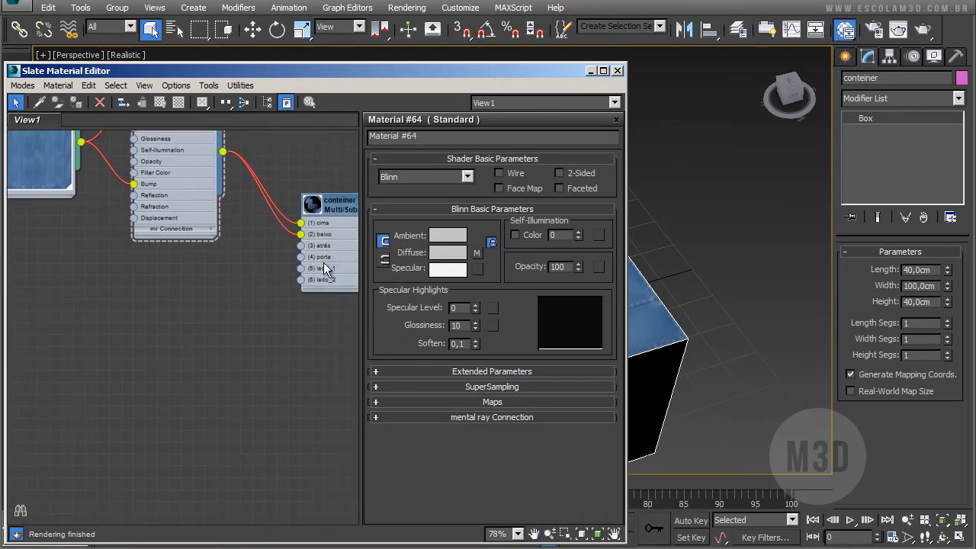
left_click_drag(301, 246, 219, 263)
mouse_move(233, 267)
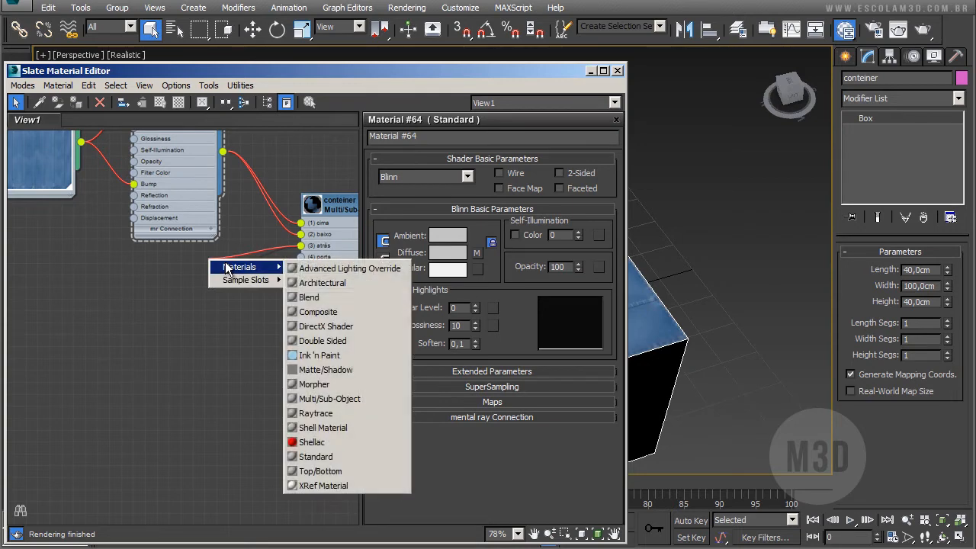
left_click(335, 457)
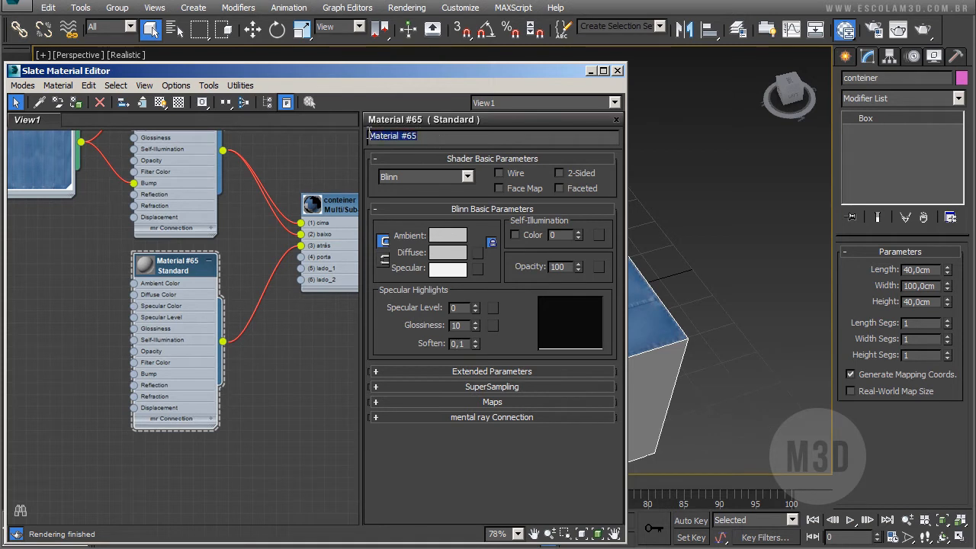
- Load lado_conteiner.jpg as a bitmap for the atrás material's Diffuse Color and show the material shaded in the viewport
middle_click_drag(221, 338, 333, 355)
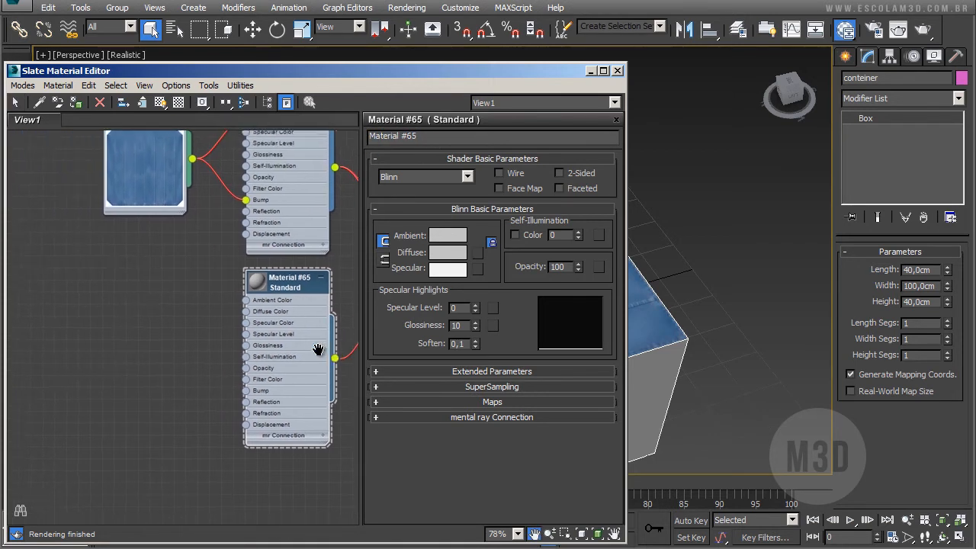
left_click_drag(248, 309, 196, 272)
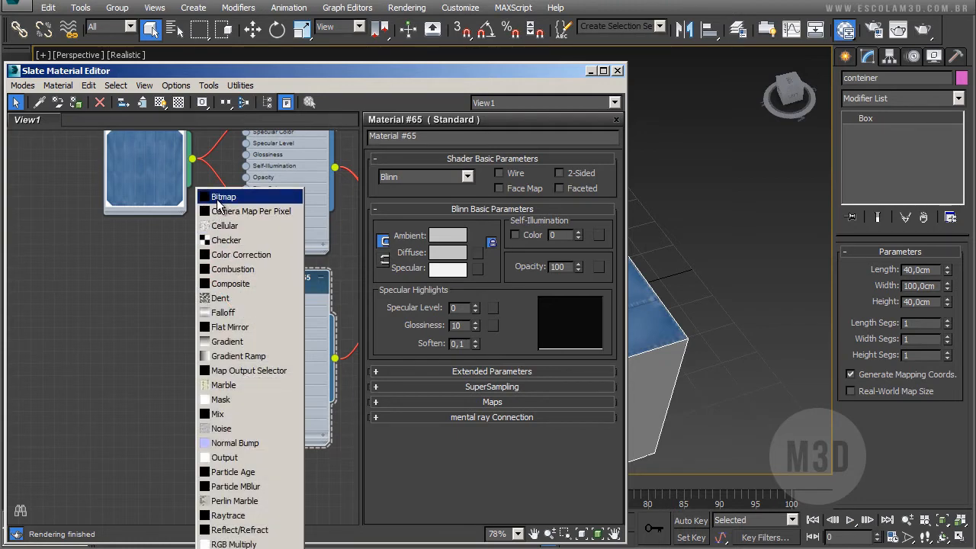
left_click(217, 198)
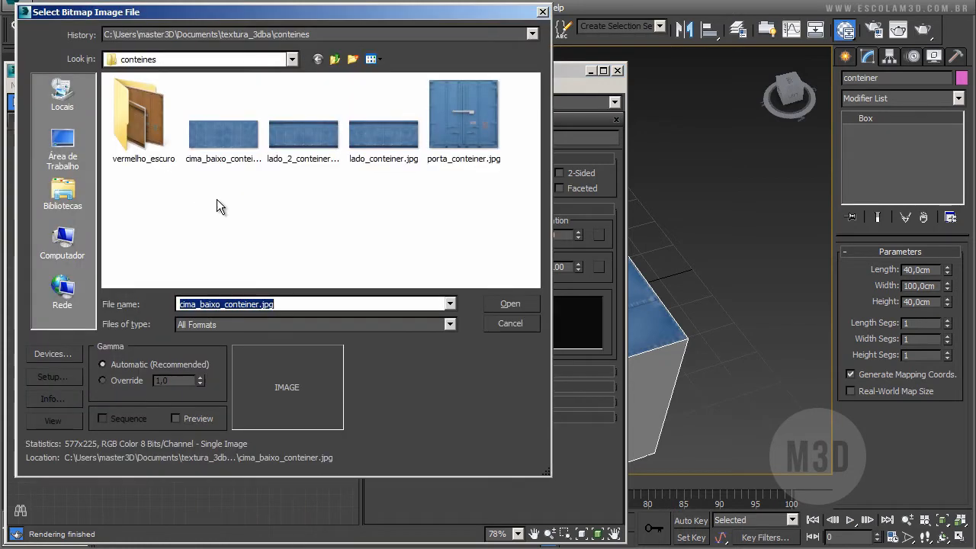
left_click(381, 146)
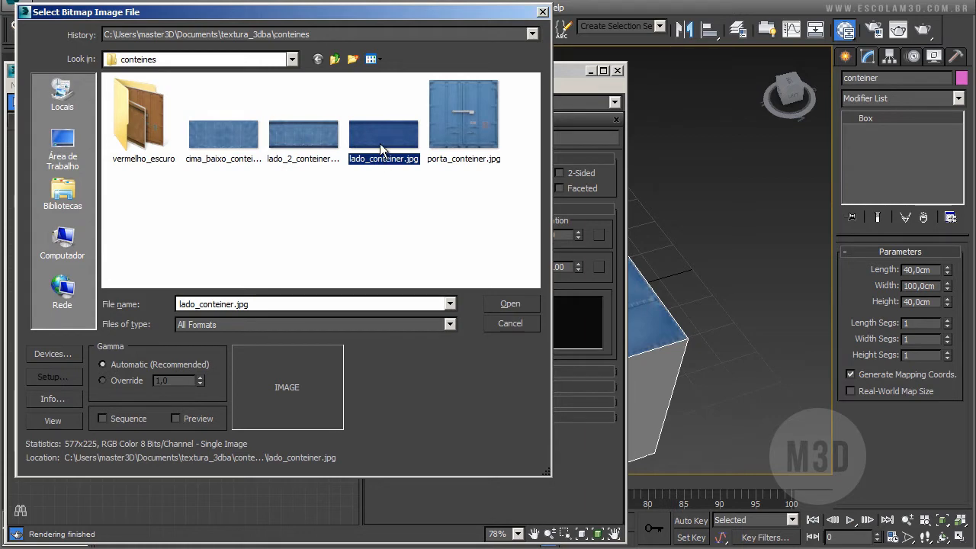
left_click(510, 305)
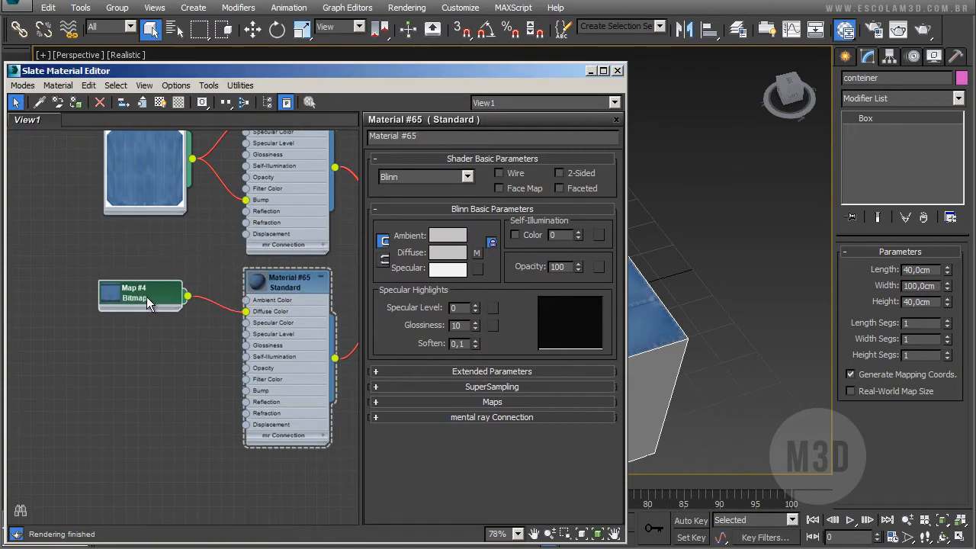
left_click(160, 102)
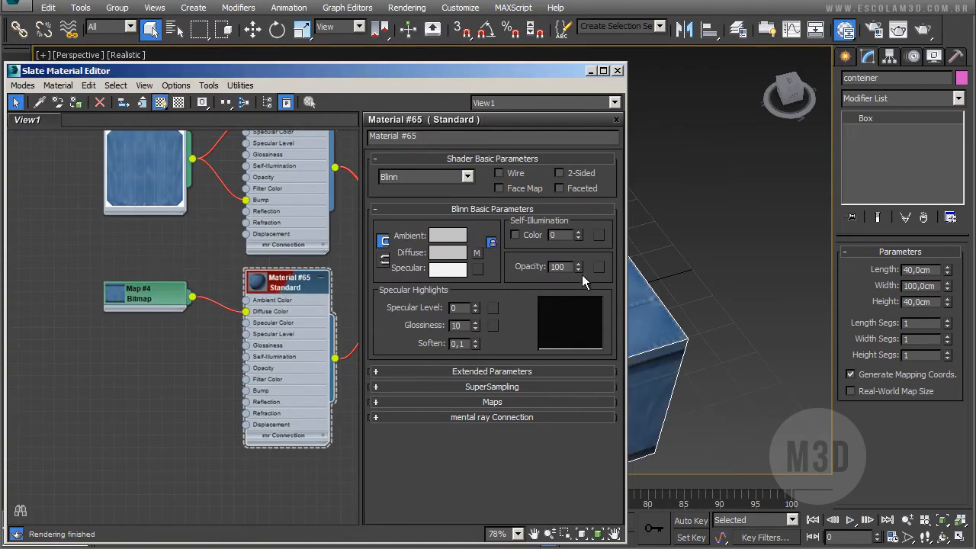
- Examine the container texture on the box's end face and upper face from several angles
middle_click_drag(691, 348, 688, 304, "alt")
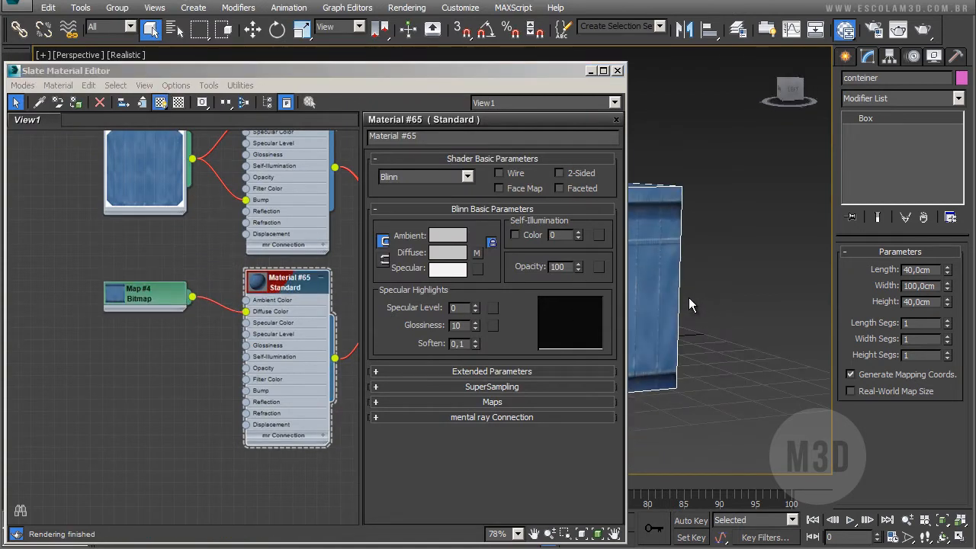
left_click(618, 70)
scroll(595, 247, "up", 4)
scroll(584, 238, "down", 2)
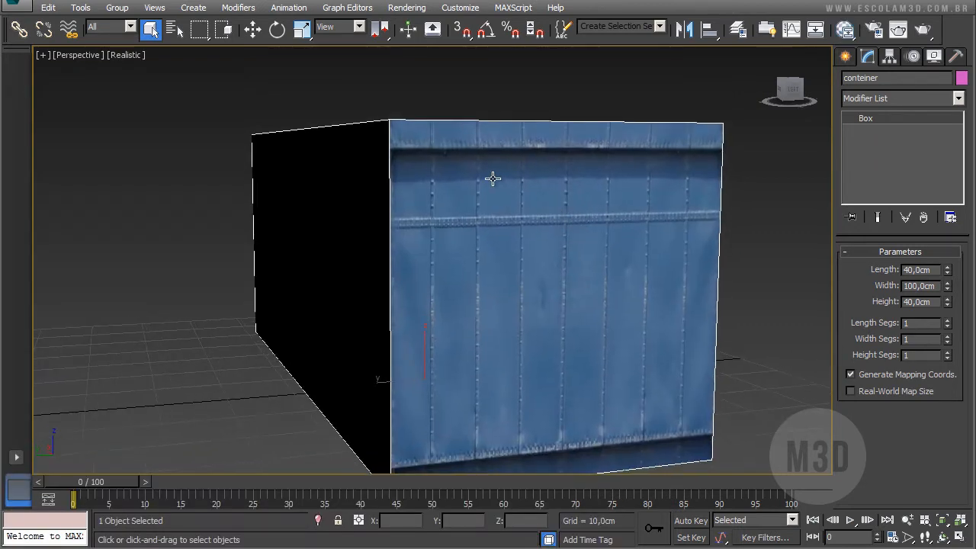
middle_click_drag(457, 266, 431, 254, "alt")
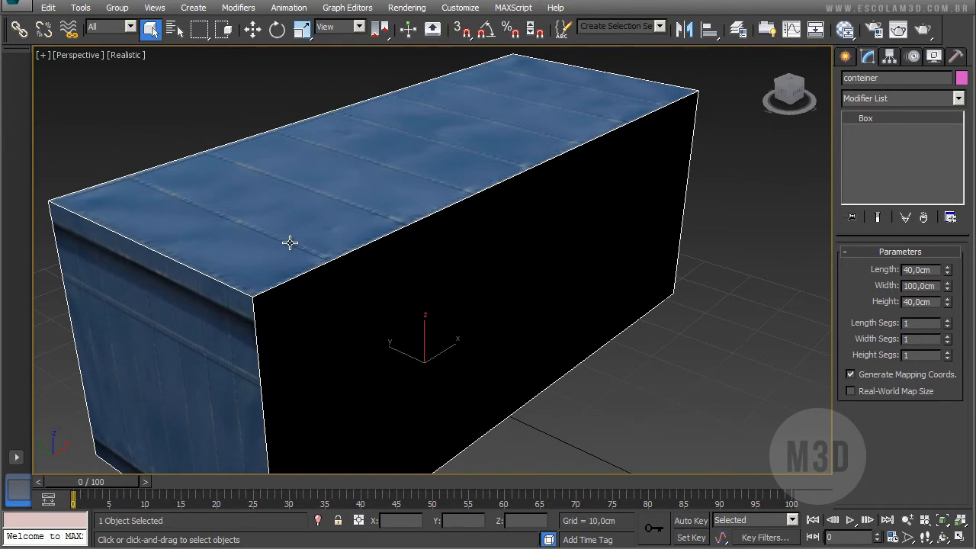
middle_click_drag(415, 261, 478, 231, "alt")
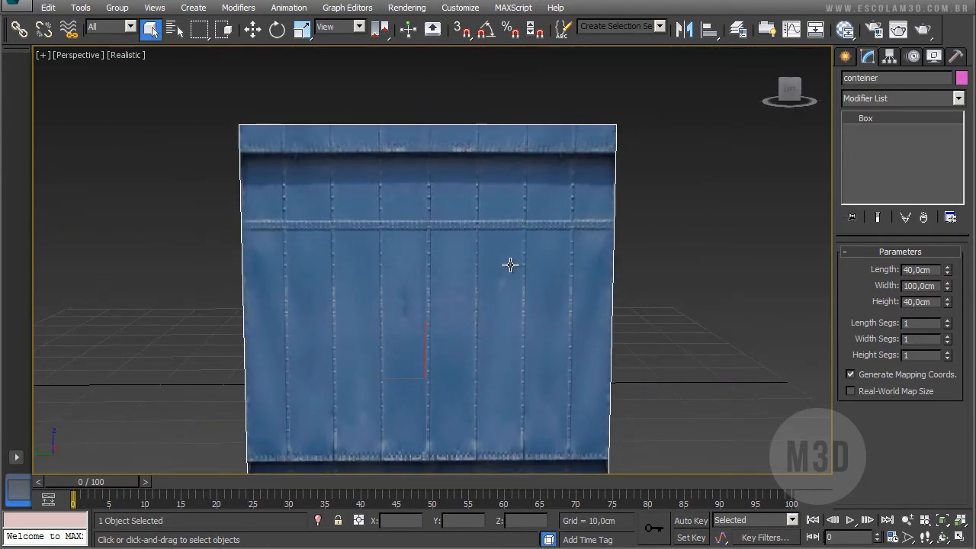
middle_click_drag(510, 264, 713, 175, "alt")
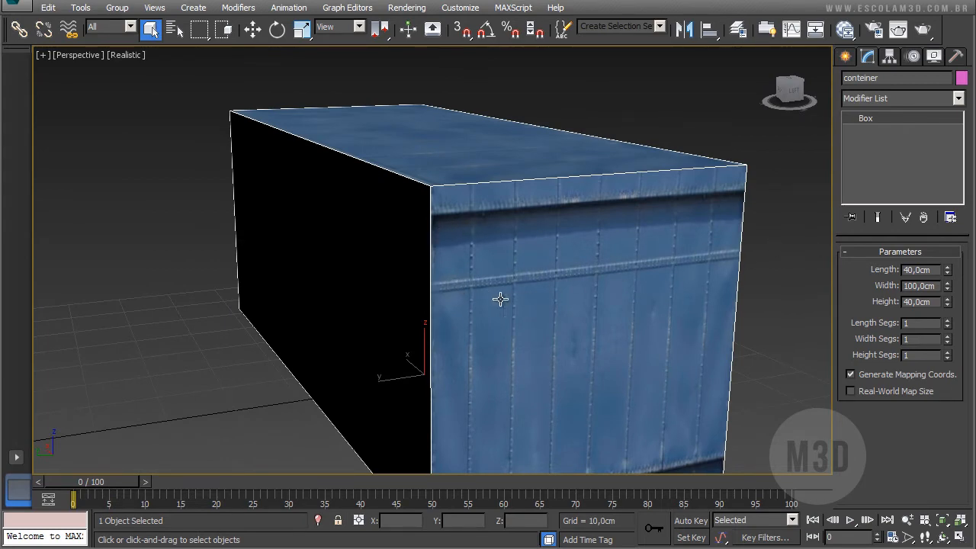
middle_click_drag(559, 305, 581, 298, "alt")
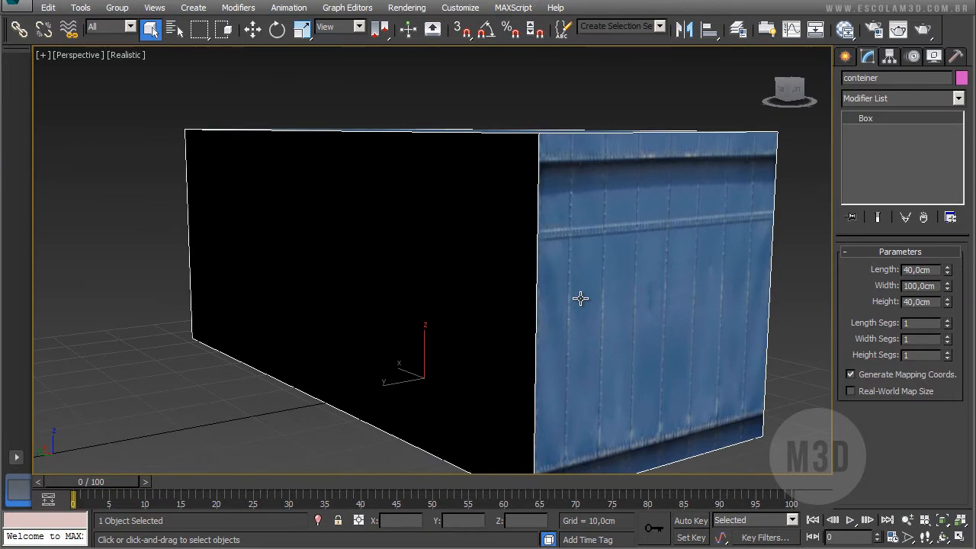
- Connect the lado_conteiner bitmap to the atrás material's Bump input, and place its node with an enlarged preview
key("m")
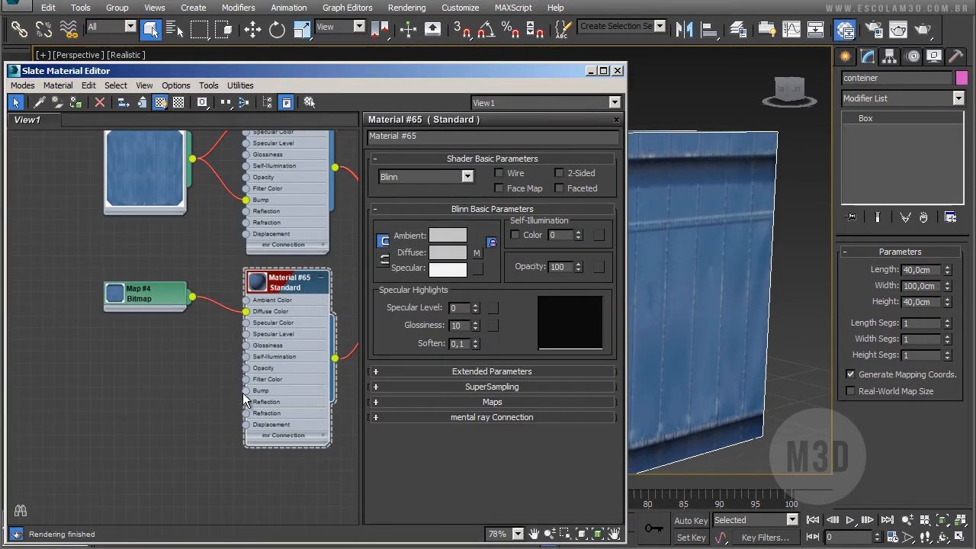
left_click_drag(245, 390, 176, 366)
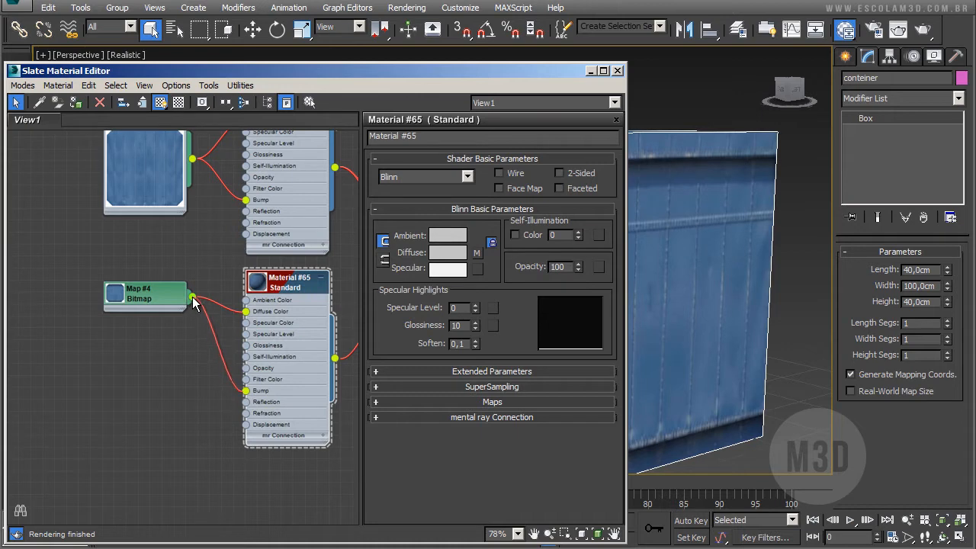
double_click(117, 332)
left_click_drag(143, 304, 179, 308)
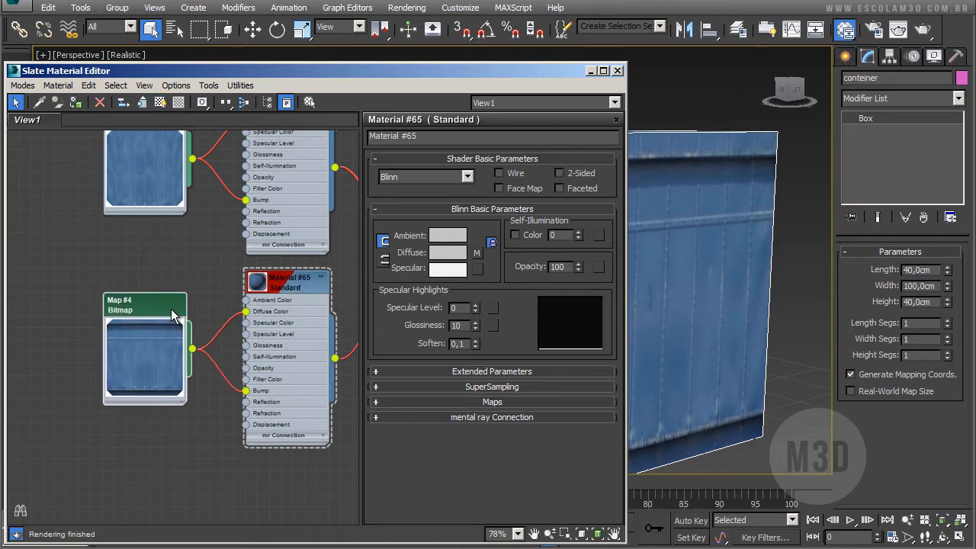
- Set the Bump Amount in the lado_conteiner bitmap's Output parameters to 3
double_click(177, 308)
left_click_drag(597, 498, 595, 388)
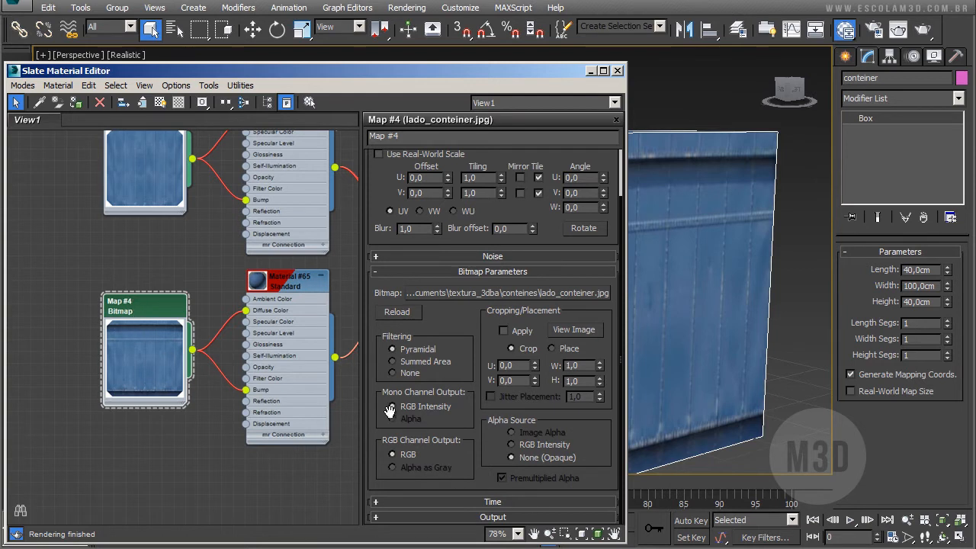
left_click(587, 518)
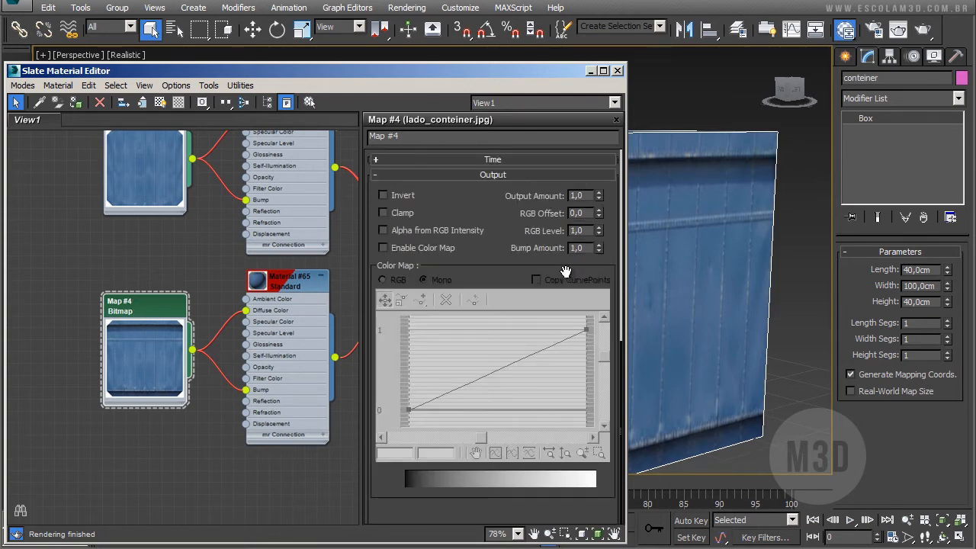
left_click(583, 249)
type("3")
key("Return")
- Set the Specular Level to 100 and the Glossiness to 75 on the material shared by cima and baixo
middle_click_drag(232, 379, 169, 394)
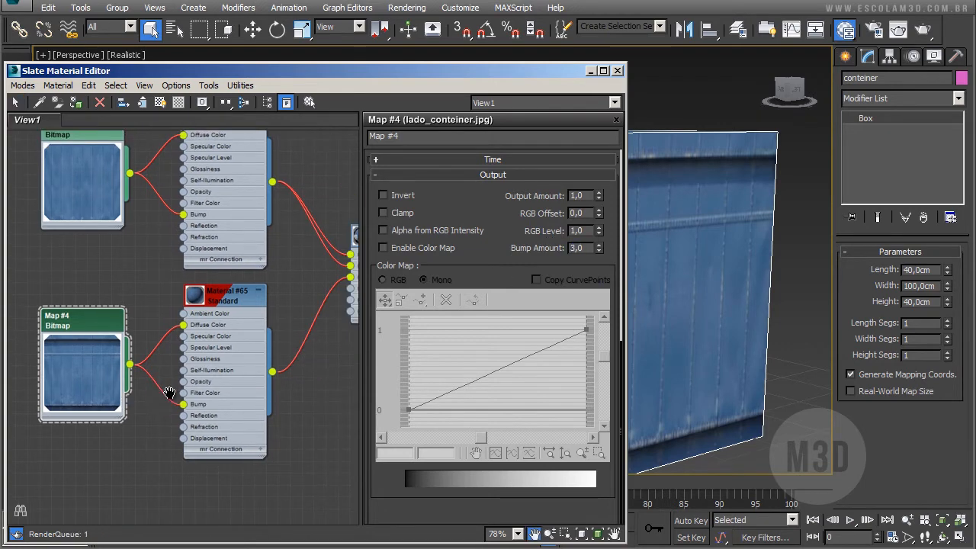
middle_click_drag(264, 269, 261, 329)
scroll(261, 329, "down", 1)
left_click(235, 187)
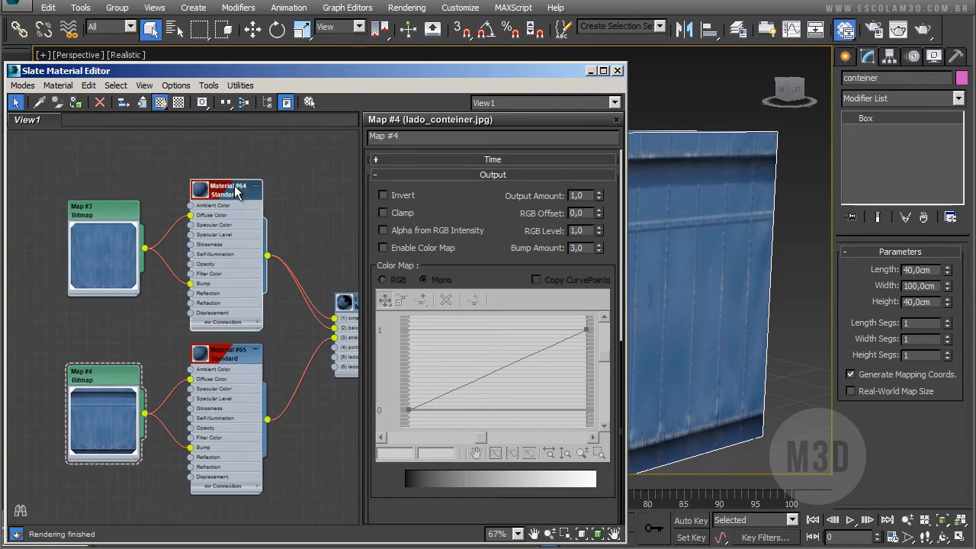
double_click(235, 190)
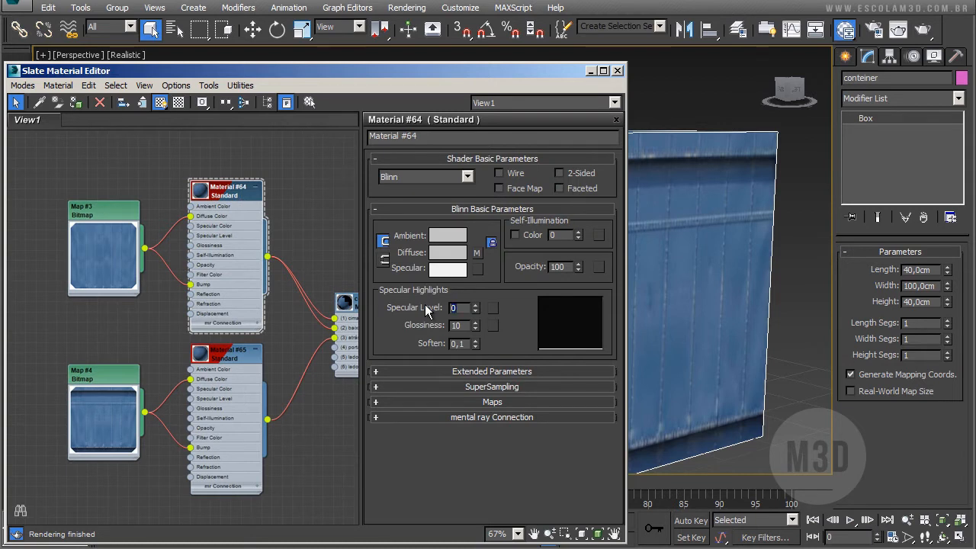
type("100")
key("Tab")
type("75")
key("Return")
- Give the atrás material a Specular Level of 100 and a Glossiness of 75
double_click(231, 363)
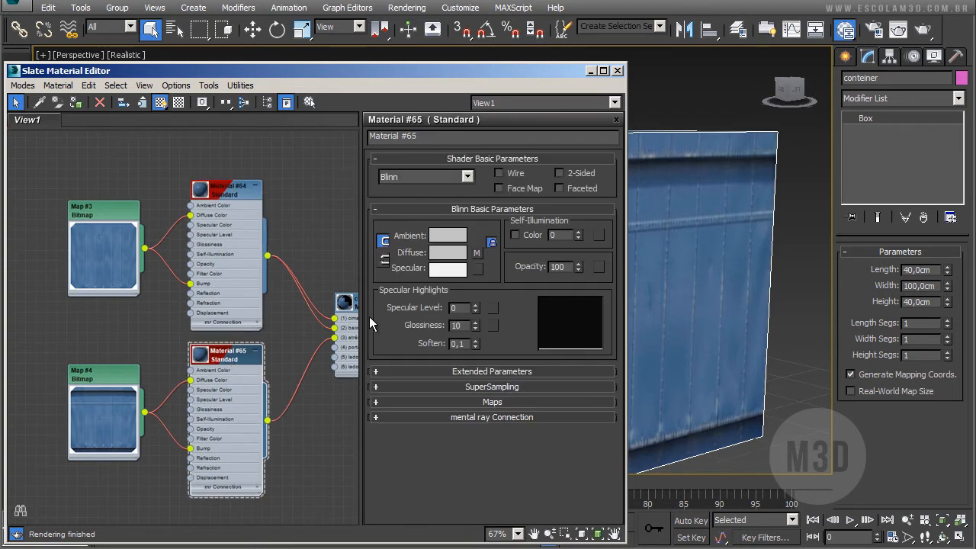
type("100")
key("Tab")
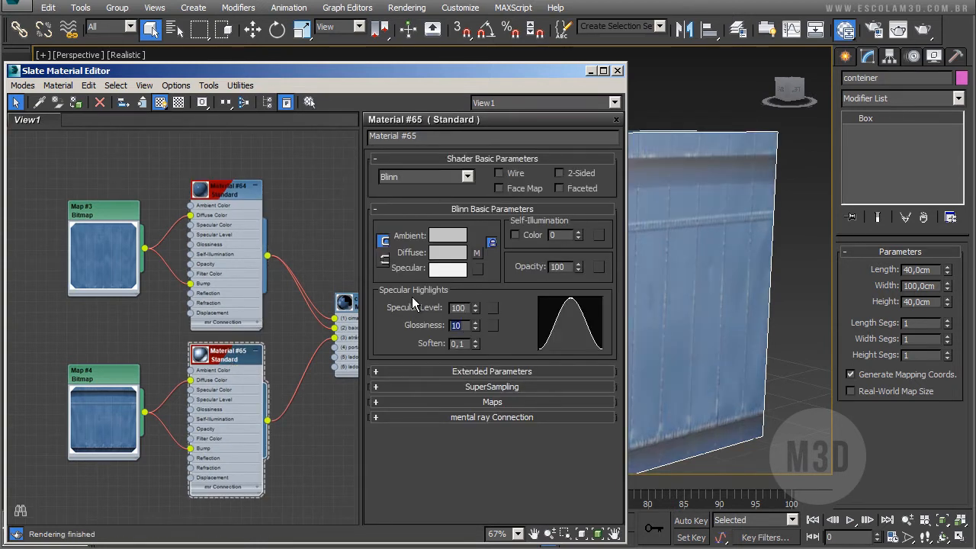
type("75")
key("Return")
mouse_move(249, 392)
middle_mouse_down()
mouse_move(246, 364)
mouse_move(272, 342)
mouse_move(257, 306)
mouse_move(311, 272)
mouse_move(310, 262)
middle_mouse_up()
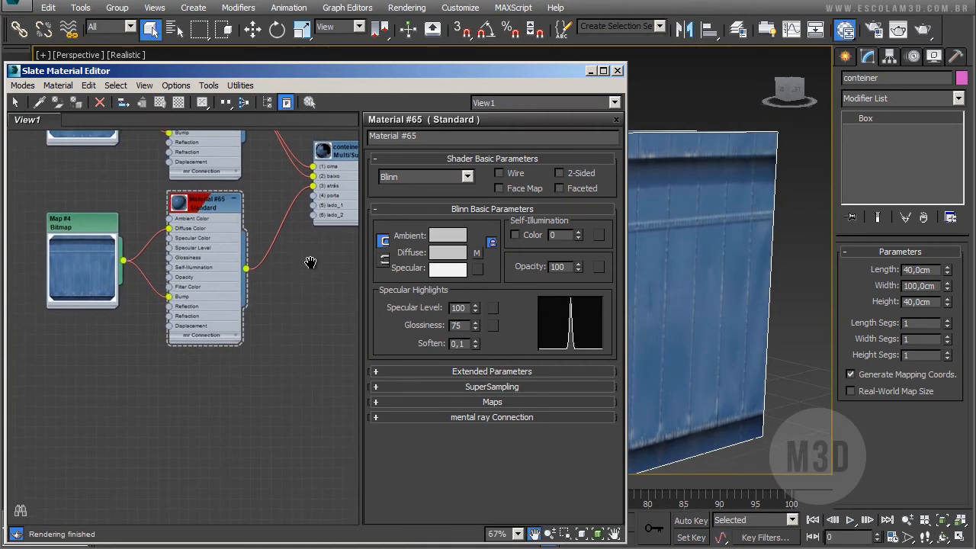
- Create a Standard material for the porta slot of the conteiner material and place its node below the atrás material
left_click_drag(313, 196, 140, 337)
mouse_move(156, 349)
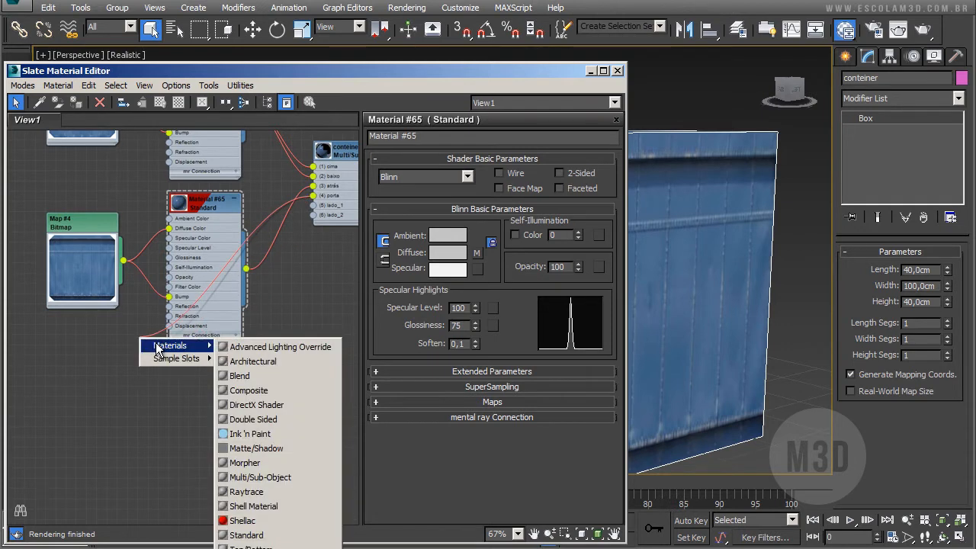
left_click(264, 536)
left_click_drag(174, 345, 225, 372)
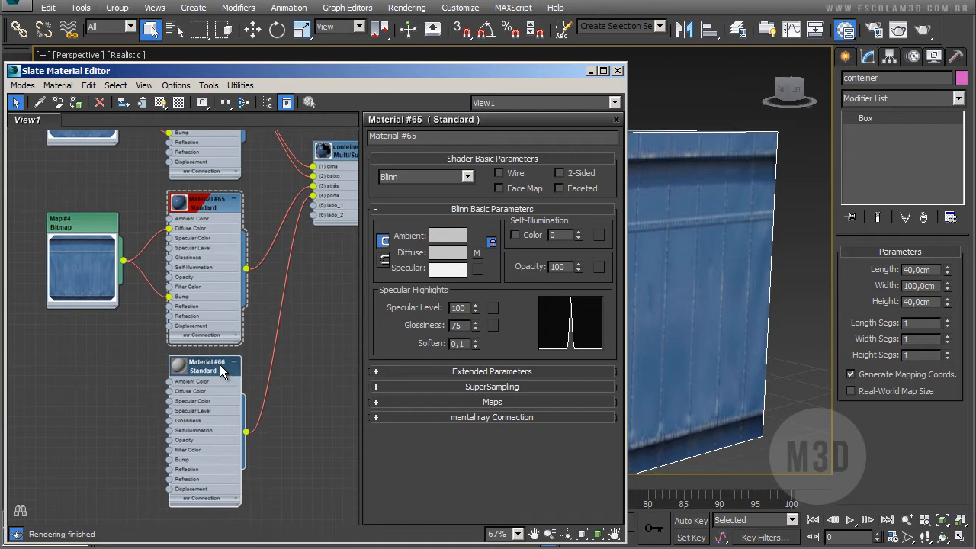
- Set the porta material's Specular Level to 100 and Glossiness to 75
double_click(220, 364)
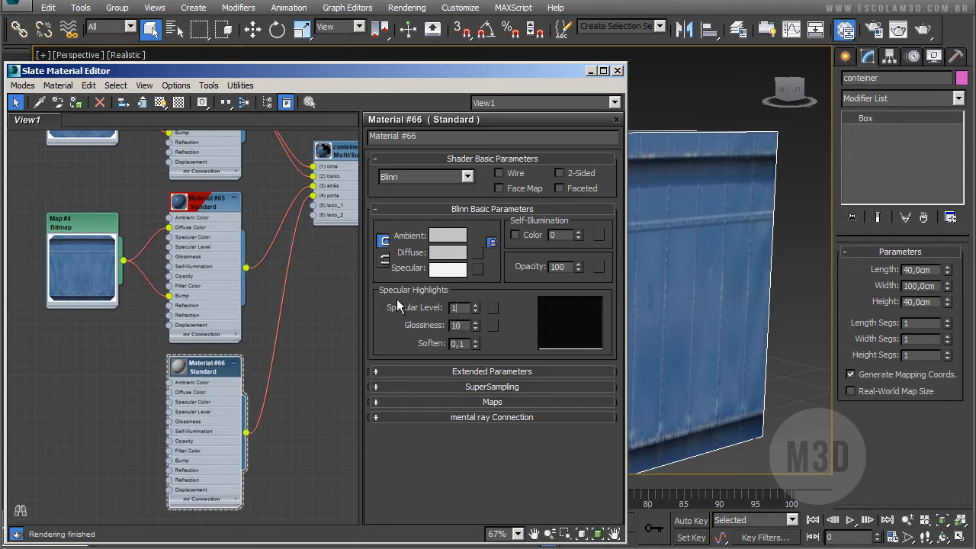
key("Tab")
type("75")
key("Return")
- Load porta_conteiner.jpg as a Bitmap in the porta material's Diffuse Color input
middle_click_drag(236, 382, 279, 303)
scroll(298, 335, "up", 2)
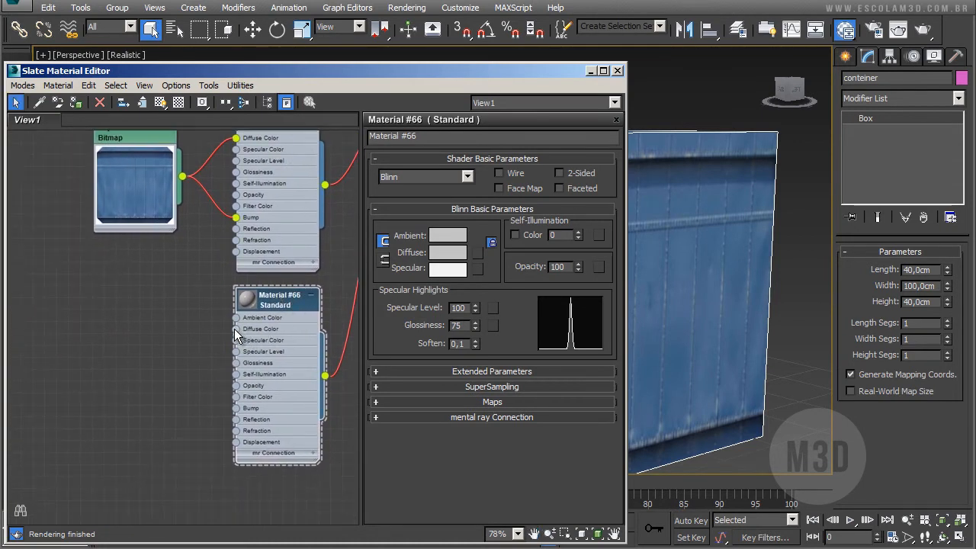
left_click_drag(235, 329, 197, 283)
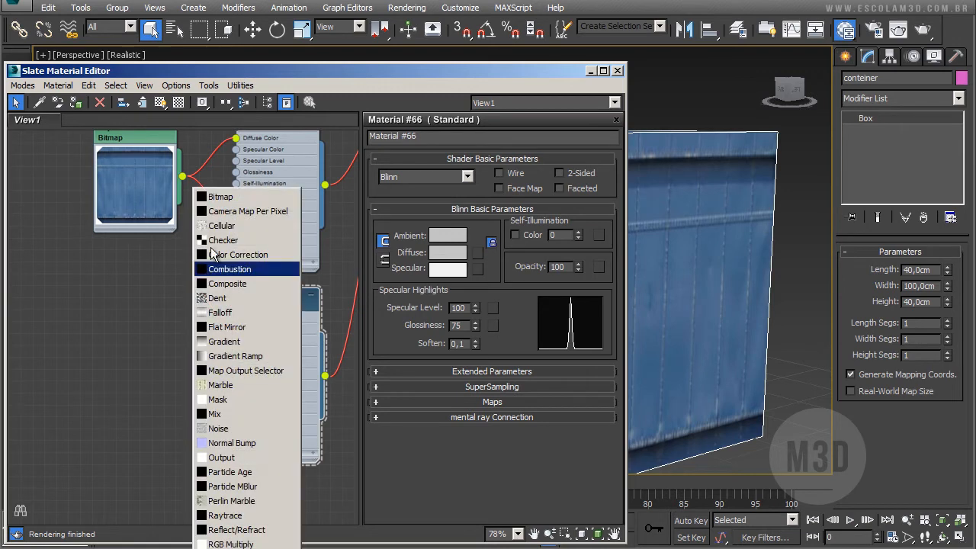
left_click(221, 197)
double_click(479, 140)
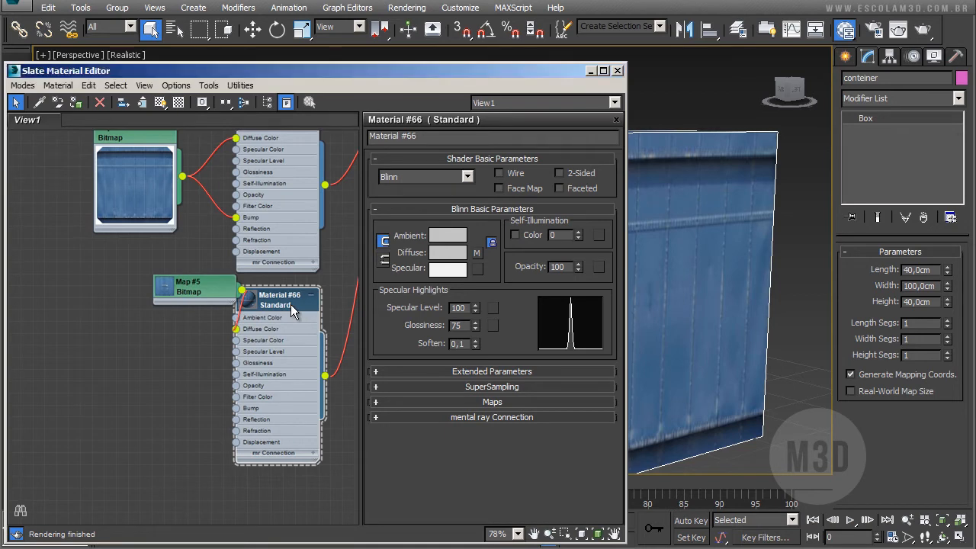
- Show the porta material shaded in the viewport and inspect the container's door end without the material editor
left_click(161, 102)
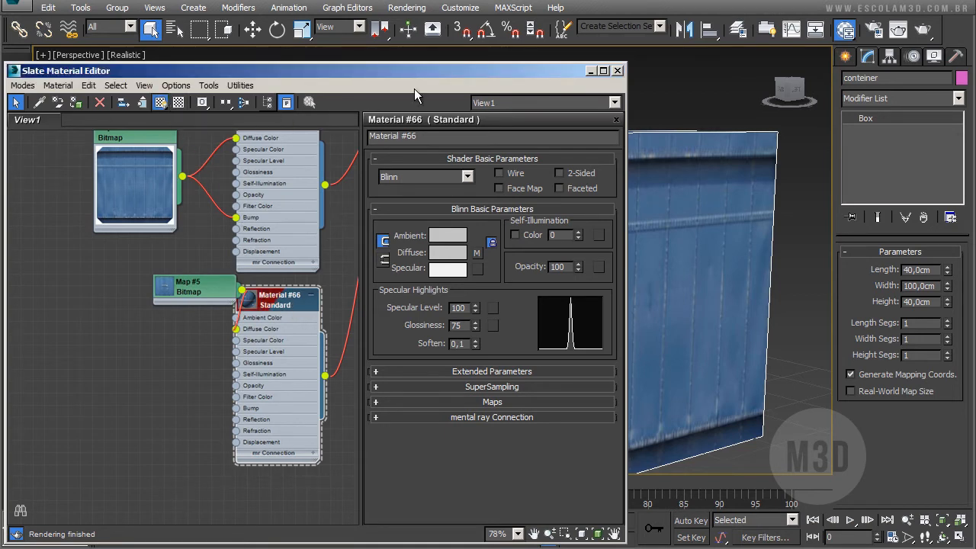
left_click(618, 70)
middle_click_drag(444, 356, 514, 209, "alt")
middle_click_drag(440, 324, 675, 341, "alt")
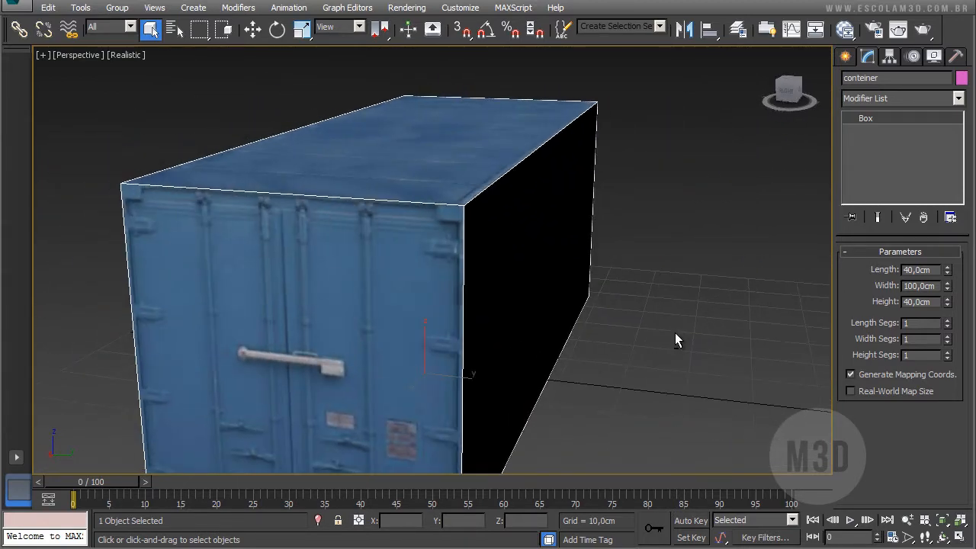
- Lay out the conteiner material's node tree, enlarge the porta bitmap's preview and align its node beside the porta material
key("m")
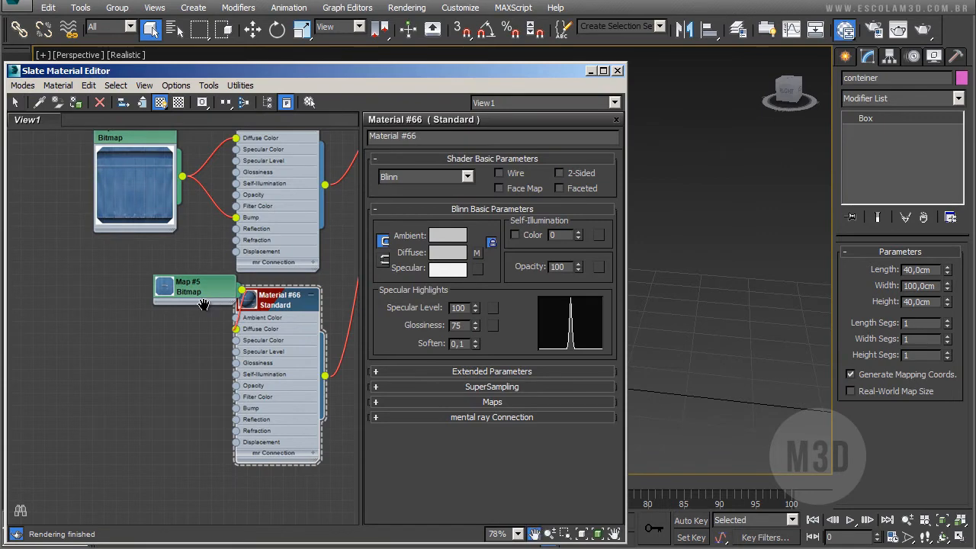
scroll(261, 344, "down", 5)
left_click(285, 269)
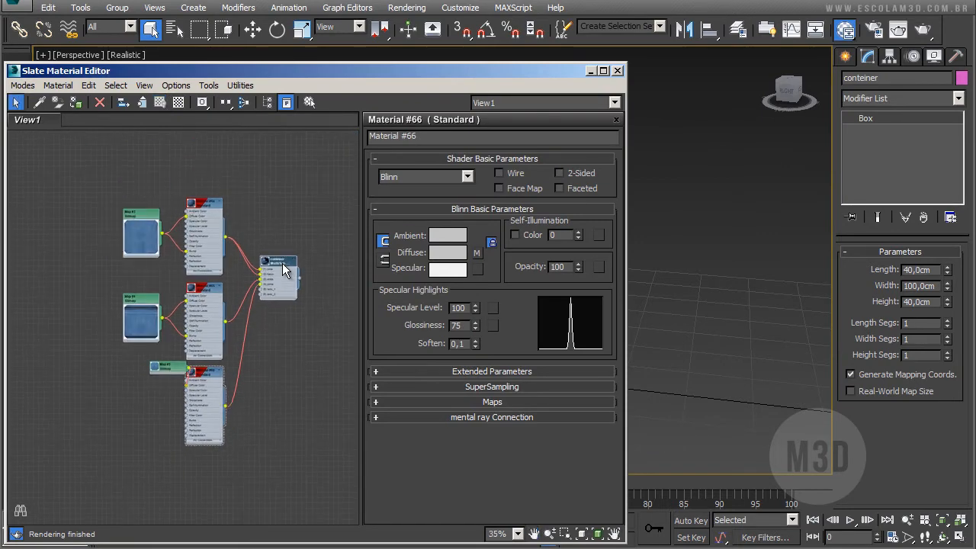
left_click(244, 104)
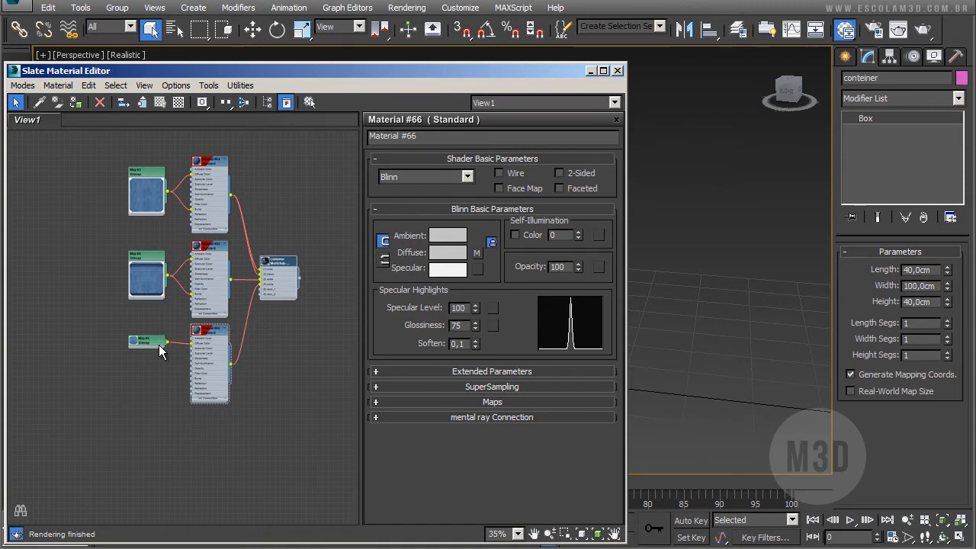
double_click(135, 344)
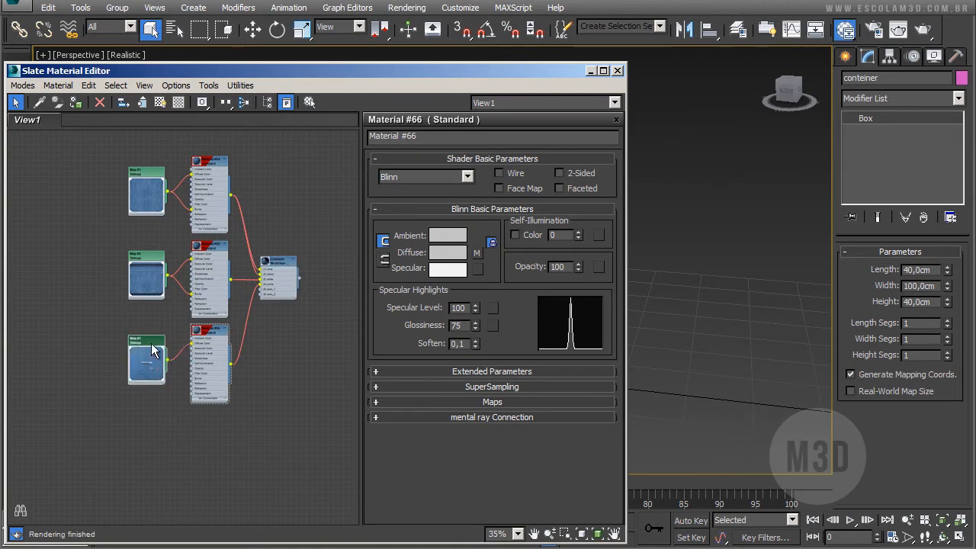
left_click_drag(152, 346, 153, 330)
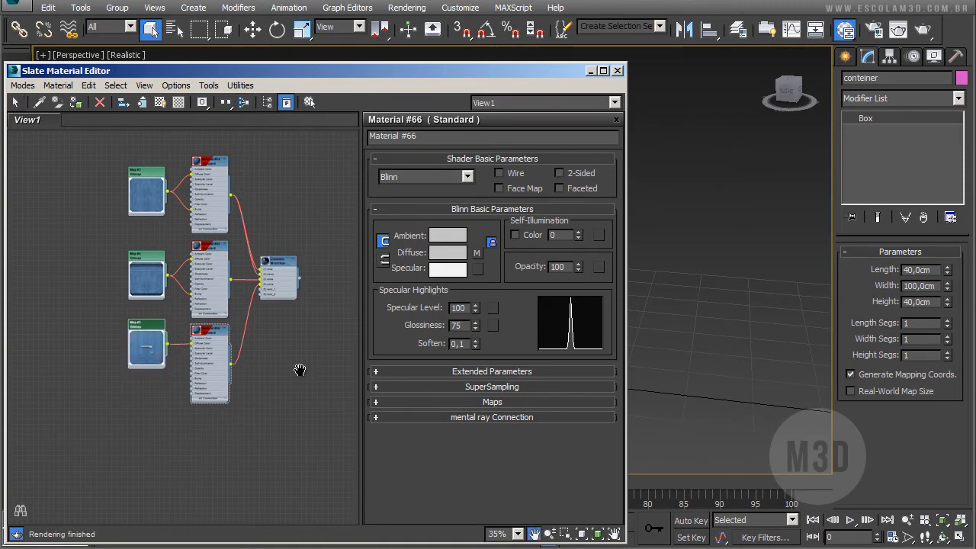
- Connect the atrás material to the lado_1 slot as well and check the container's long sides in the viewport
scroll(300, 371, "up", 4)
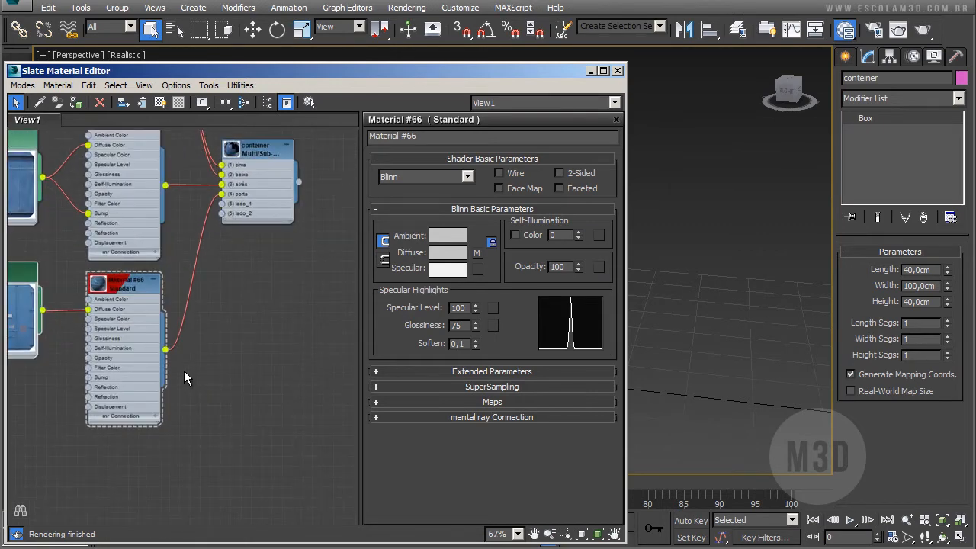
key("z")
scroll(261, 320, "up", 3)
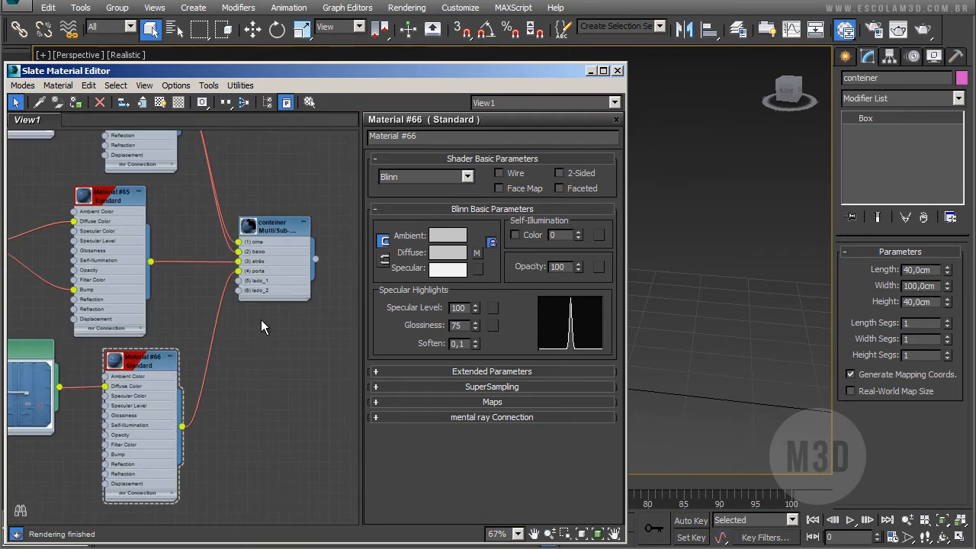
middle_click_drag(243, 292, 332, 343)
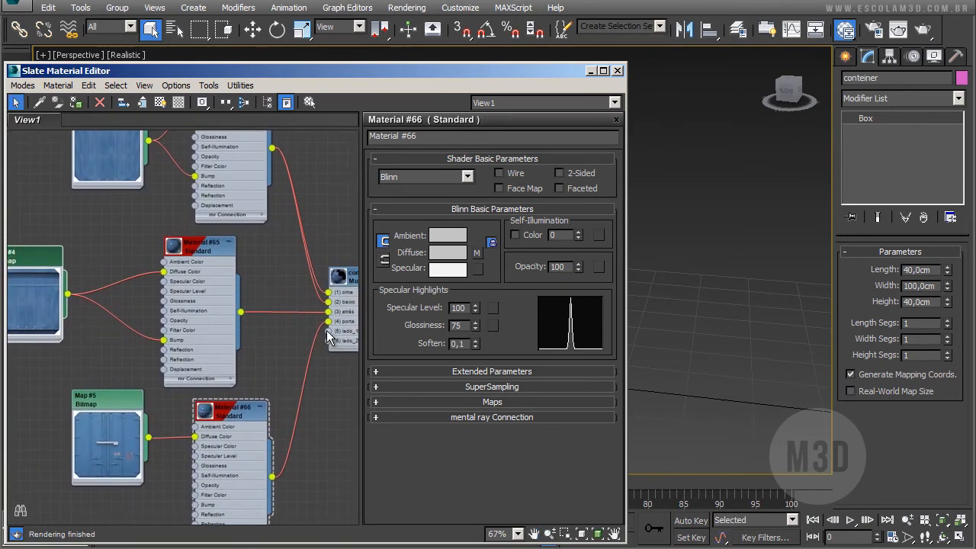
left_click_drag(327, 331, 240, 313)
left_click(229, 336)
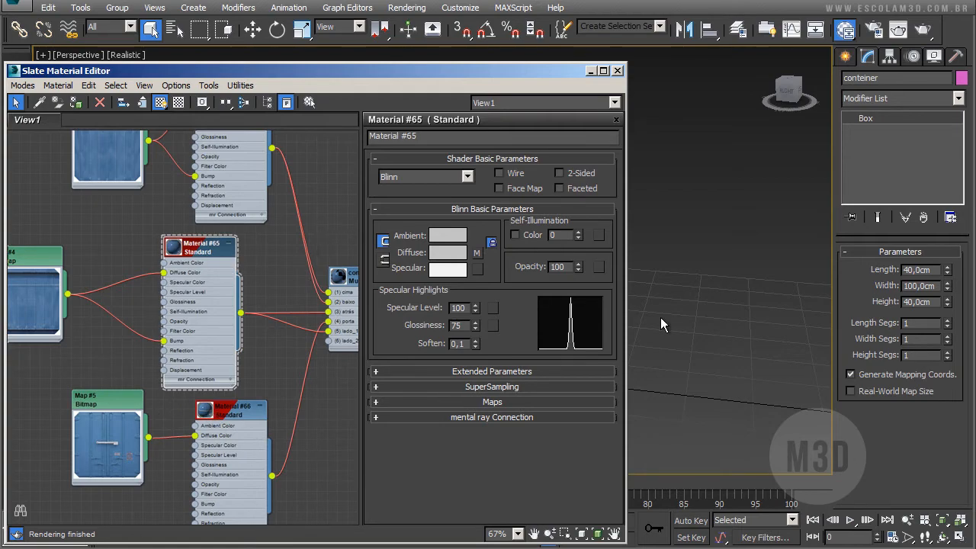
left_click(617, 70)
middle_click_drag(628, 293, 569, 305, "alt")
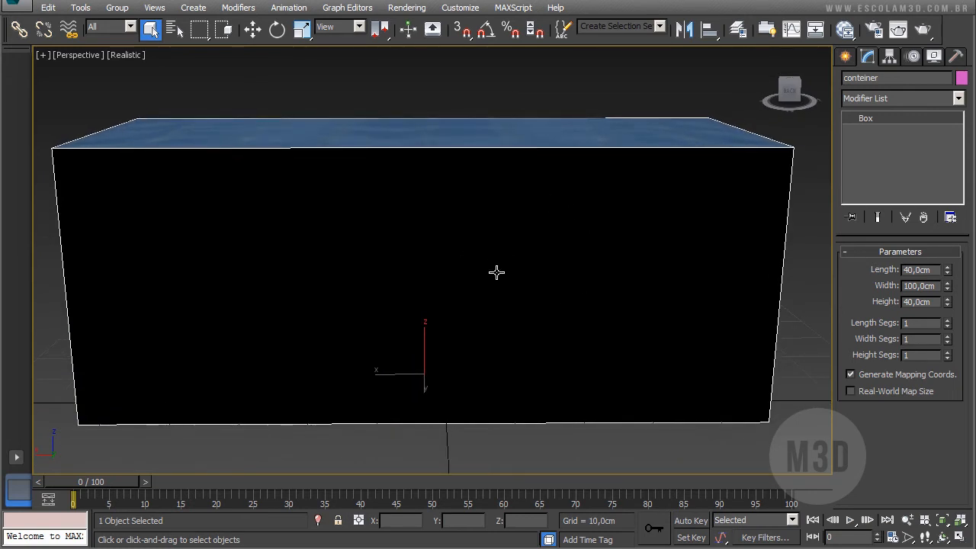
- Create a Standard material for the lado_2 slot and place its node below the porta material
key("m")
middle_click_drag(237, 381, 221, 239)
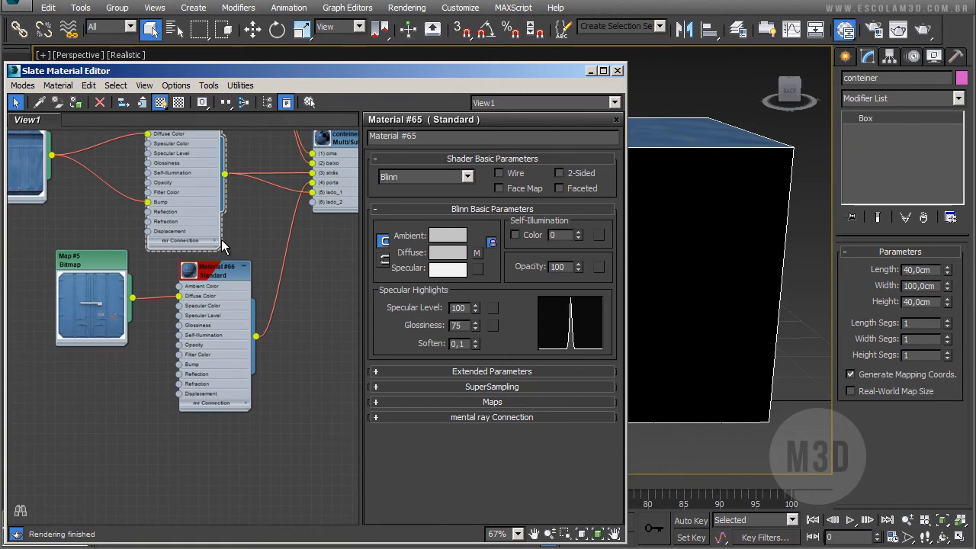
left_click(269, 101)
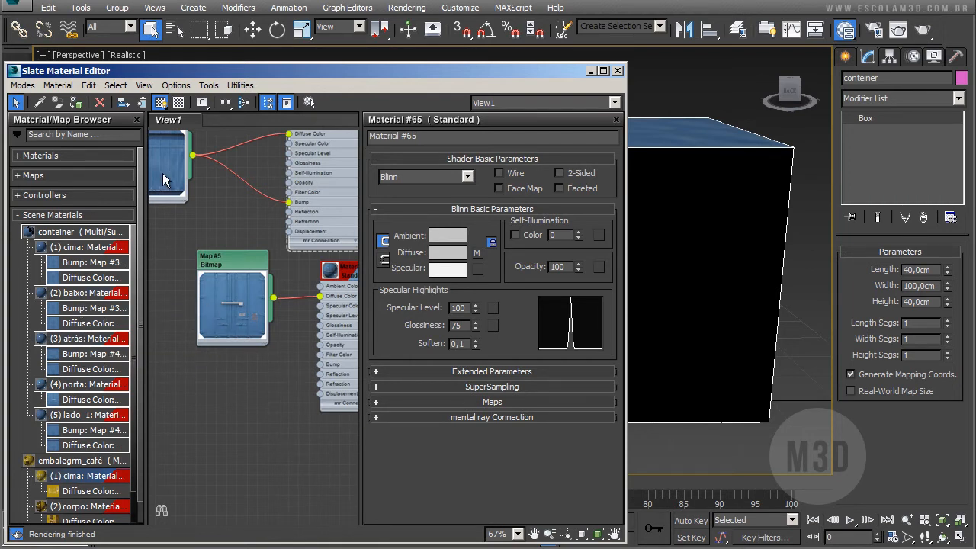
left_click(136, 119)
middle_click_drag(251, 381, 237, 324)
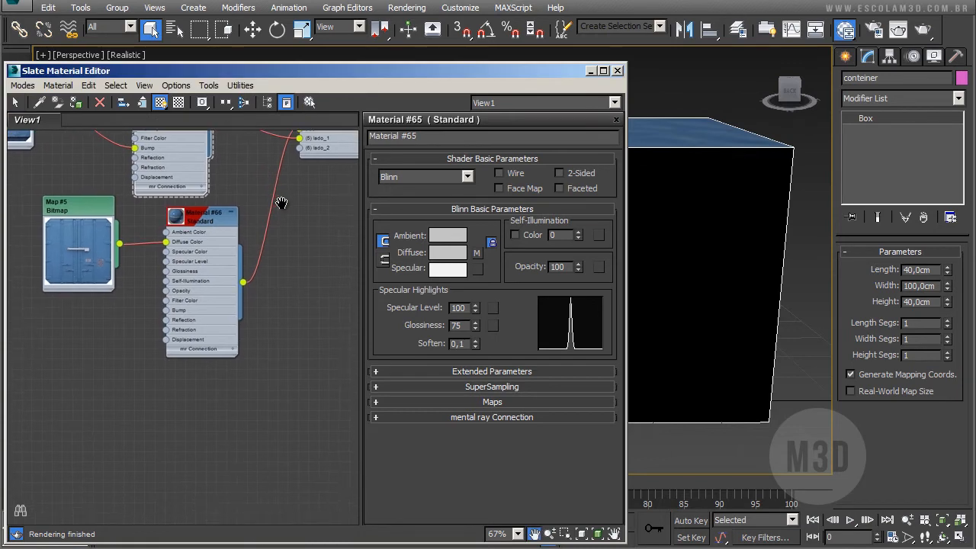
left_click_drag(300, 147, 284, 241)
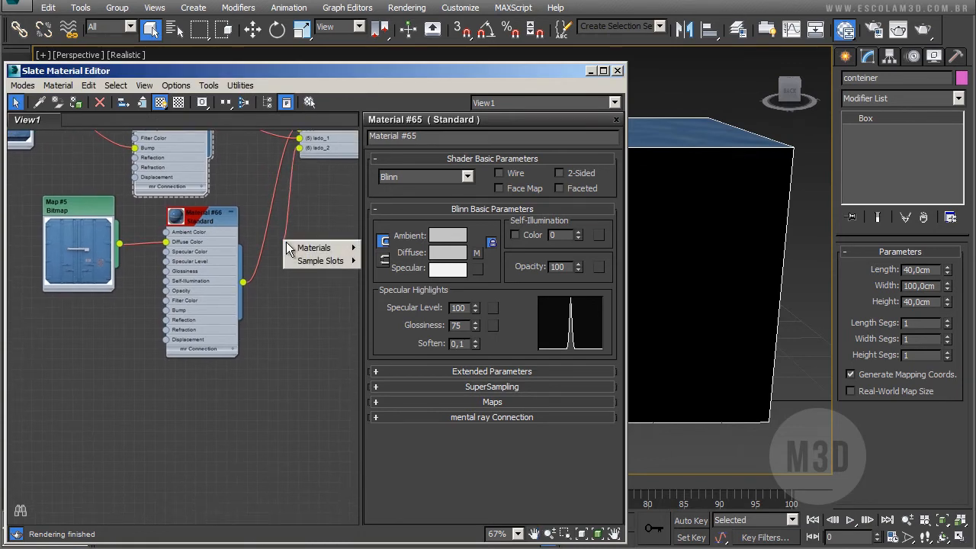
mouse_move(295, 252)
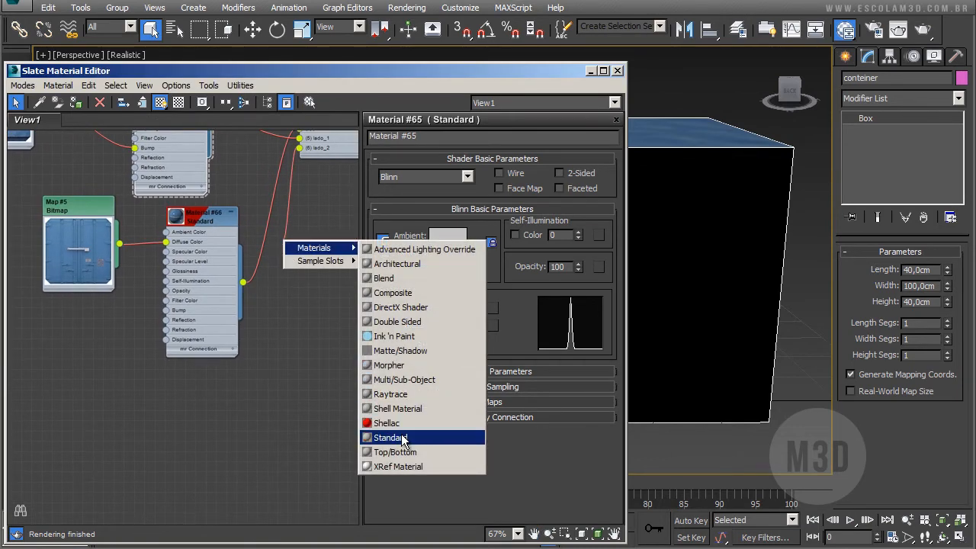
left_click(404, 438)
left_click_drag(289, 237, 209, 381)
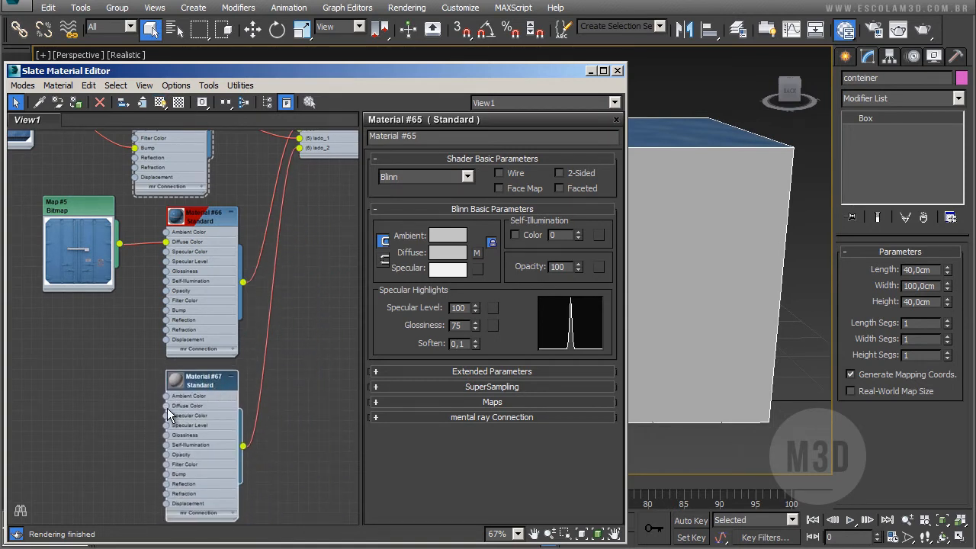
- Load lado_2_conteiner.jpg as the lado_2 material's Diffuse Color bitmap, move its node clear and connect it to Bump too
left_click_drag(167, 408, 125, 357)
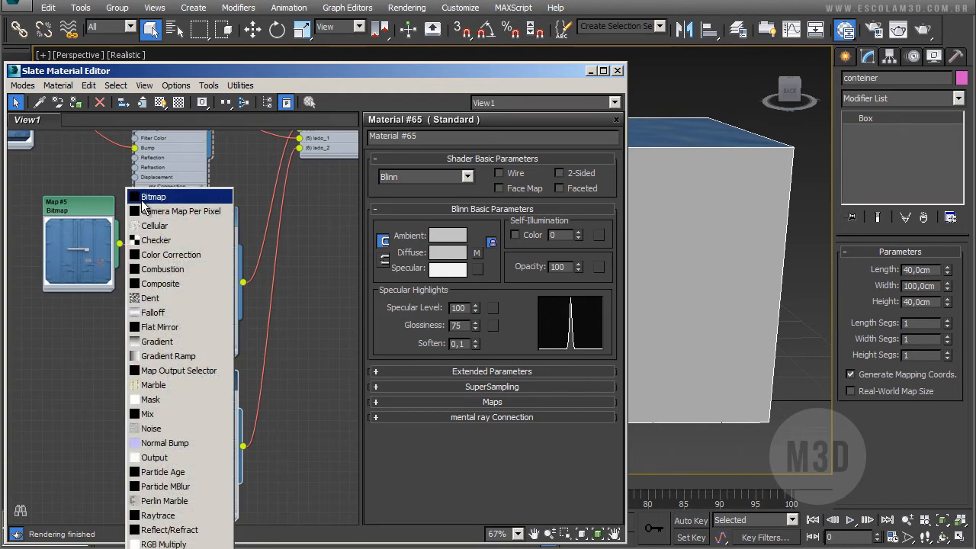
left_click(142, 199)
left_click(297, 145)
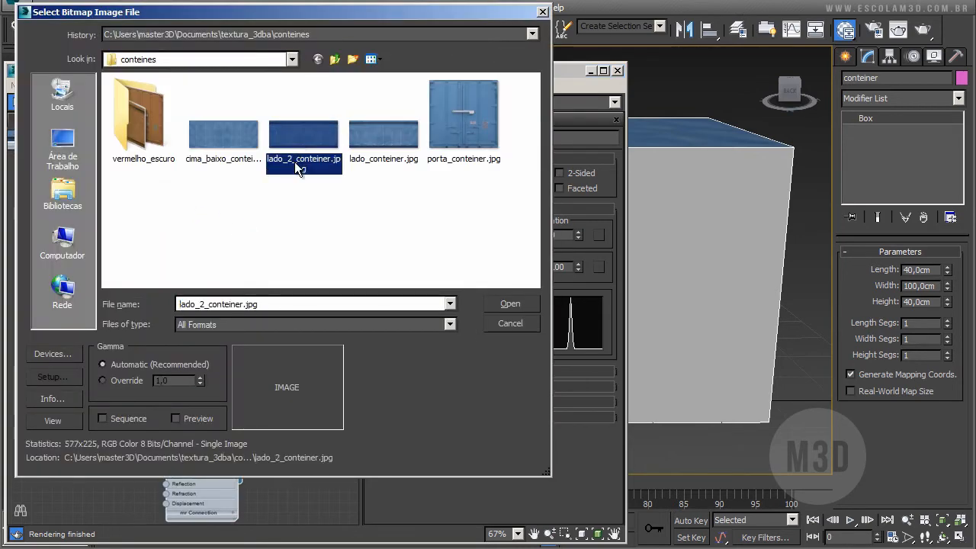
left_click(507, 304)
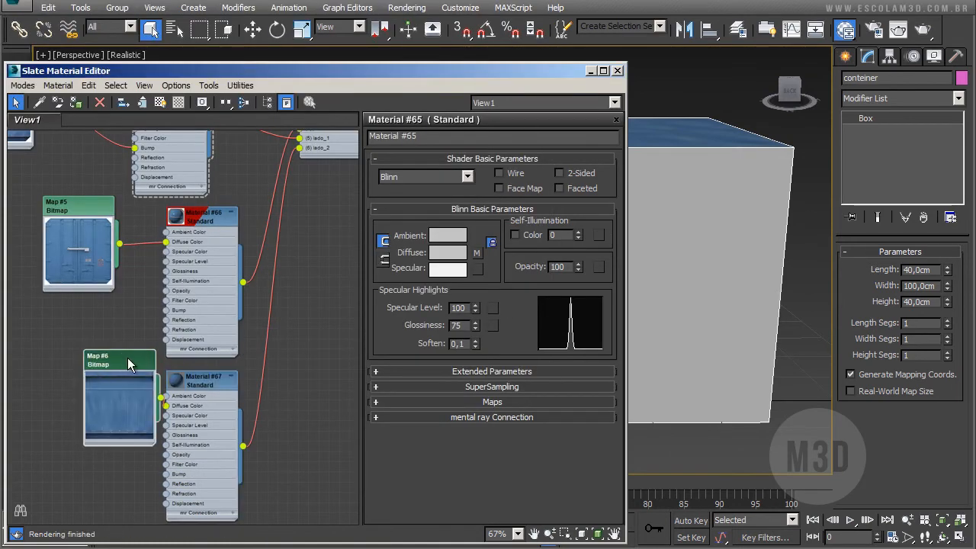
left_click_drag(128, 364, 67, 382)
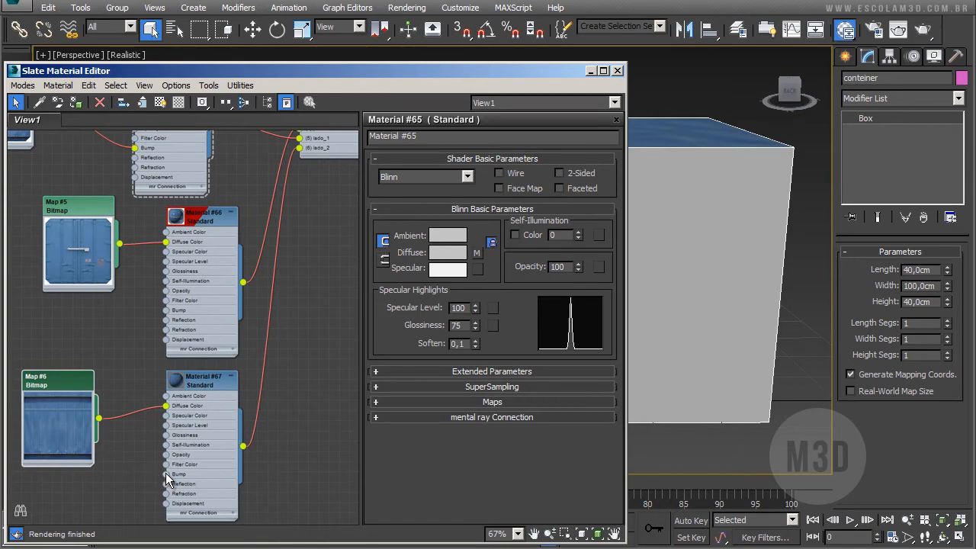
left_click_drag(167, 479, 97, 409)
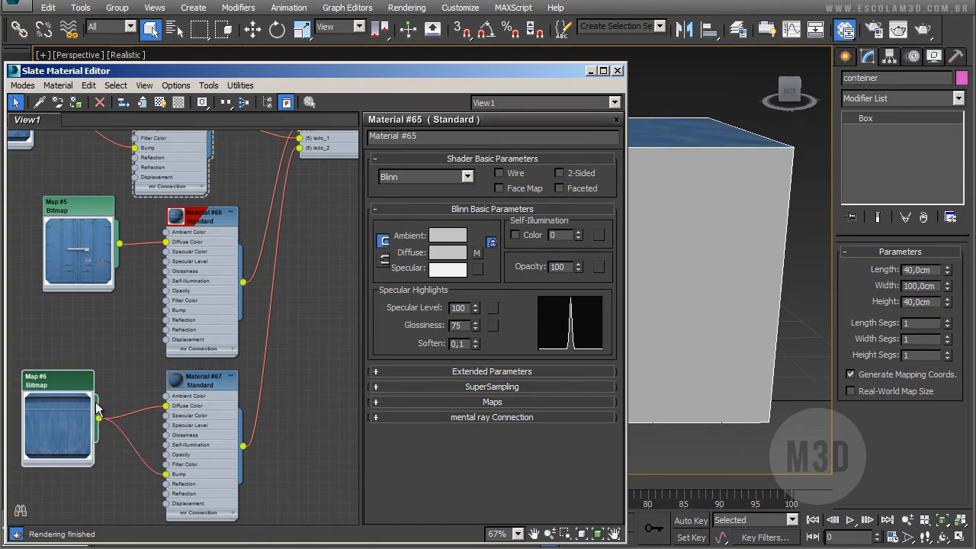
- Set the Bump Amount in the lado_2_conteiner bitmap's Output parameters to 3
double_click(79, 382)
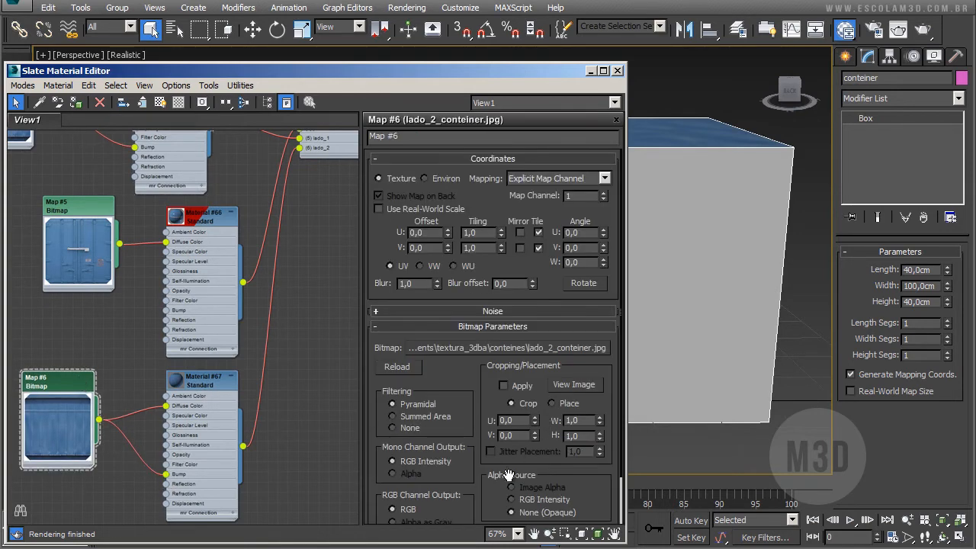
scroll(472, 244, "down", 2)
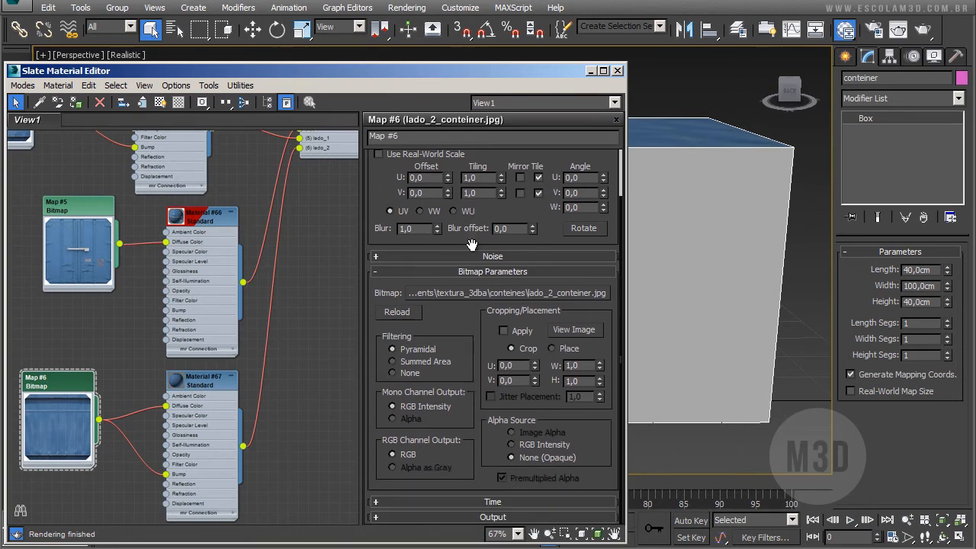
left_click(549, 517)
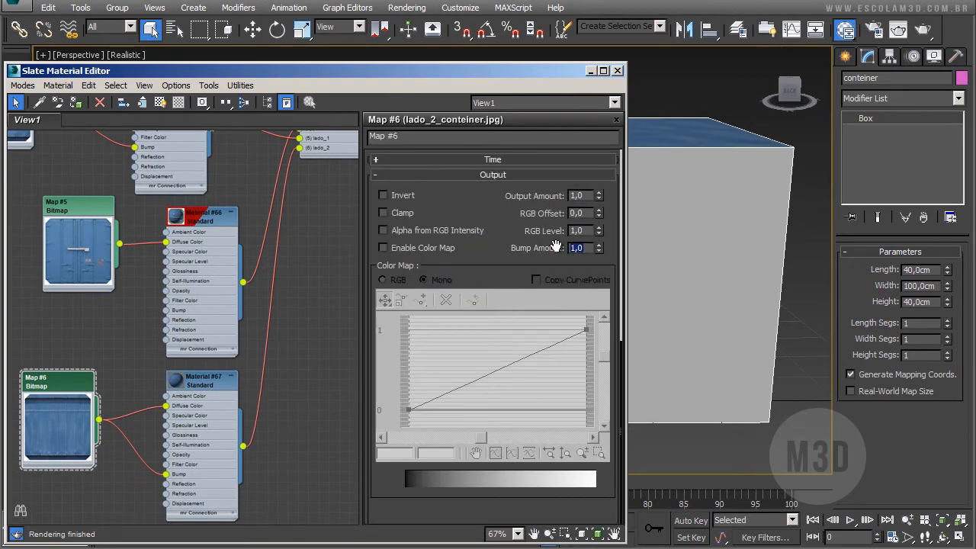
type("3")
key("Return")
- Show the lado_2 material shaded in the viewport and close the material editor
double_click(218, 383)
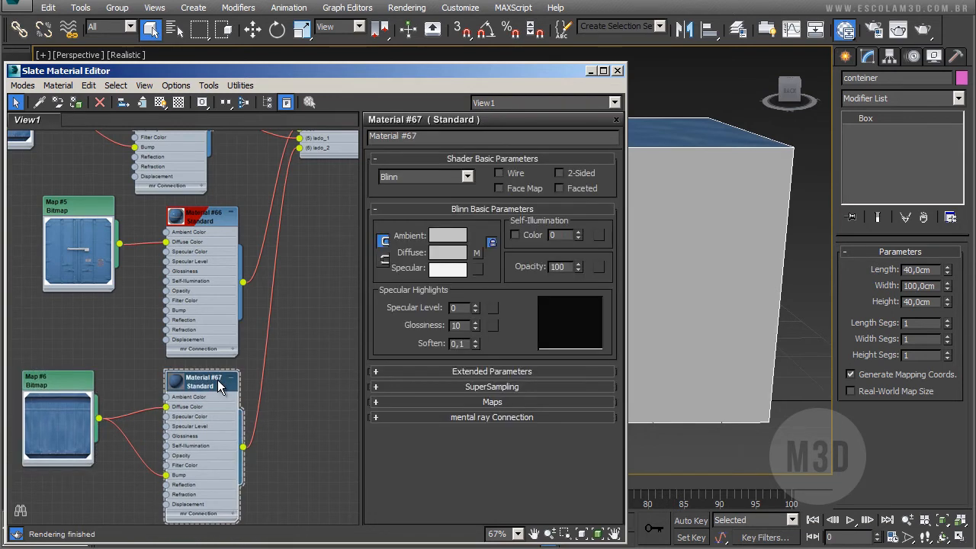
left_click(160, 103)
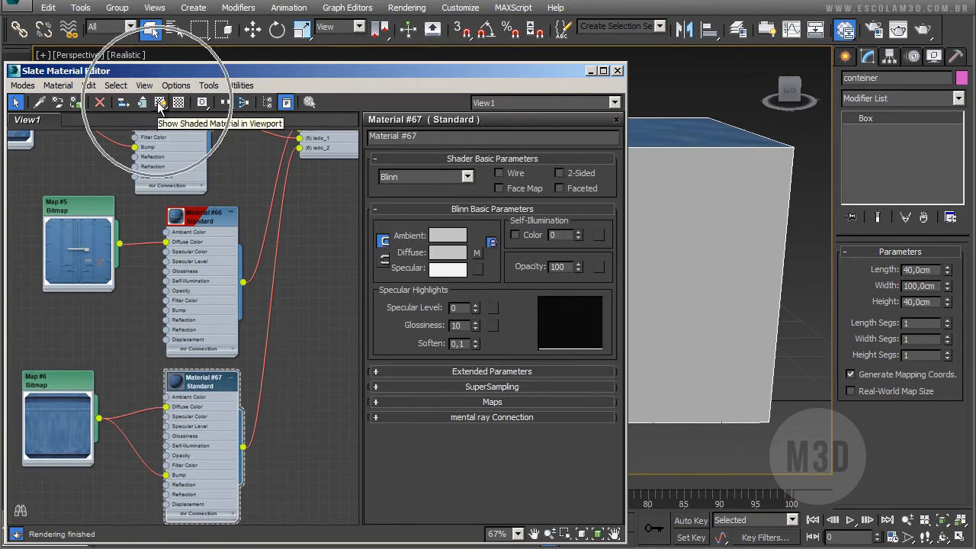
left_click(618, 71)
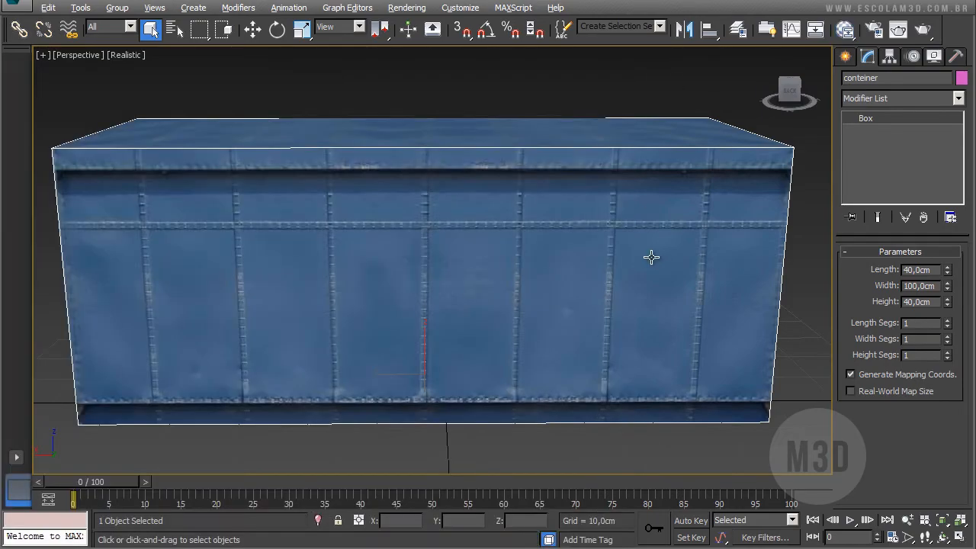
- Examine the container's door face and the material nodes feeding its Multi/Sub-Object material, including the first sub-material's specular settings
middle_click_drag(649, 257, 818, 262, "alt")
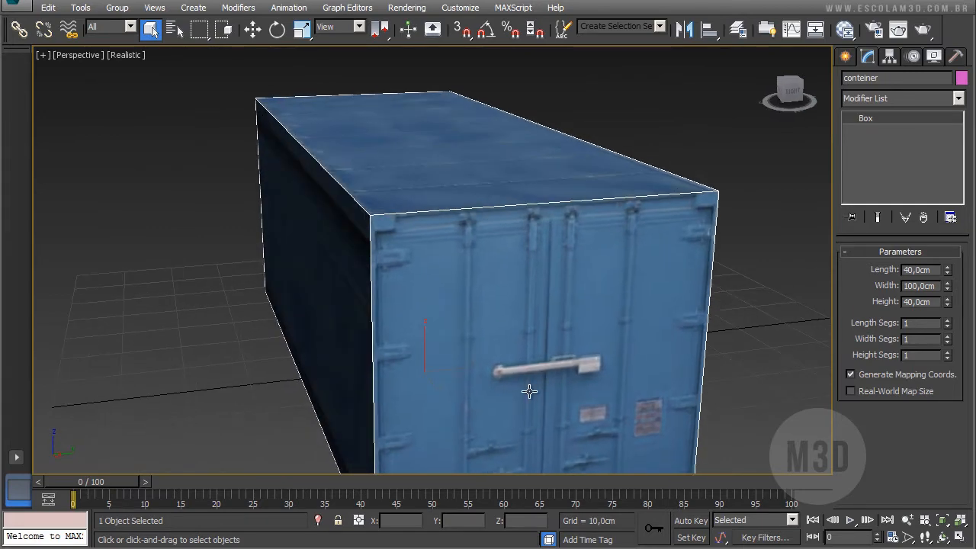
key("m")
scroll(300, 303, "down", 5)
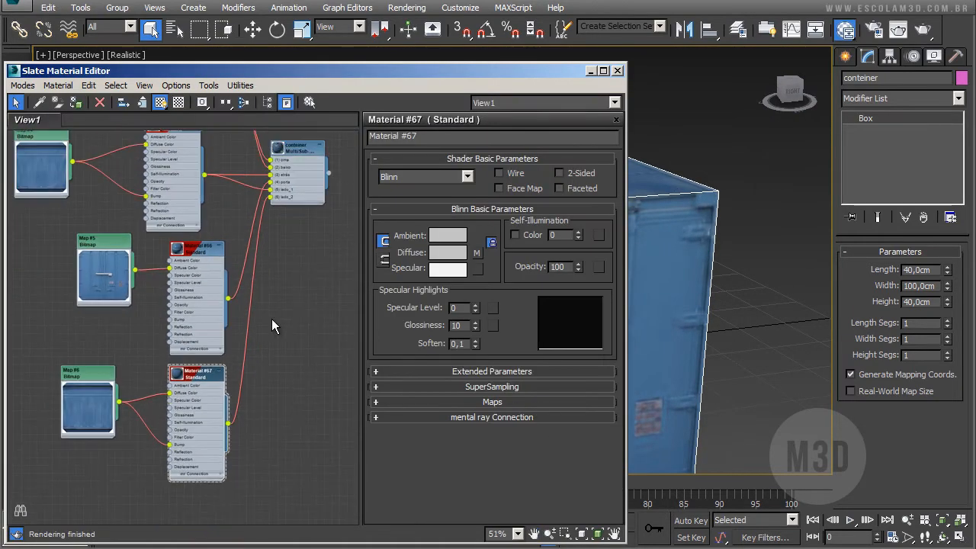
middle_click_drag(275, 283, 259, 359)
left_click_drag(195, 309, 210, 309)
double_click(220, 231)
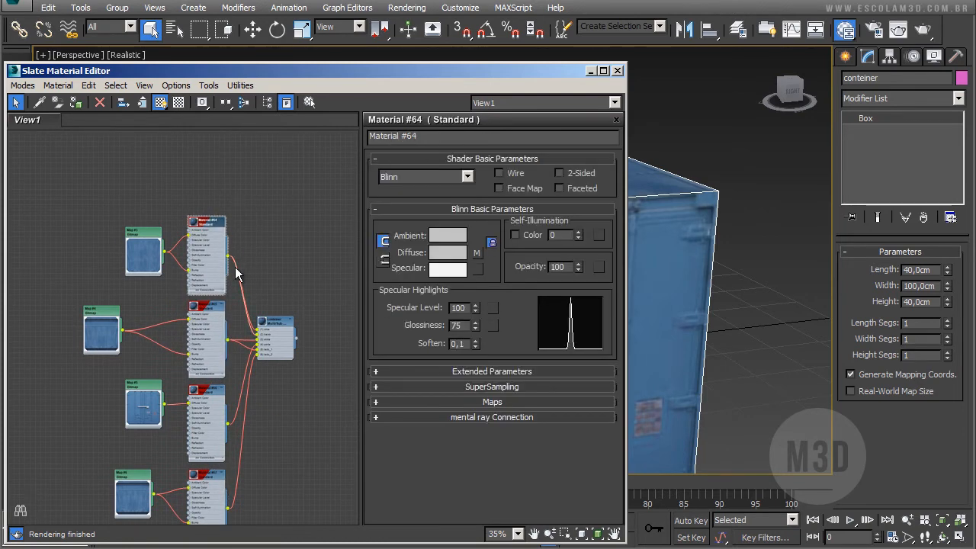
scroll(244, 229, "up", 5)
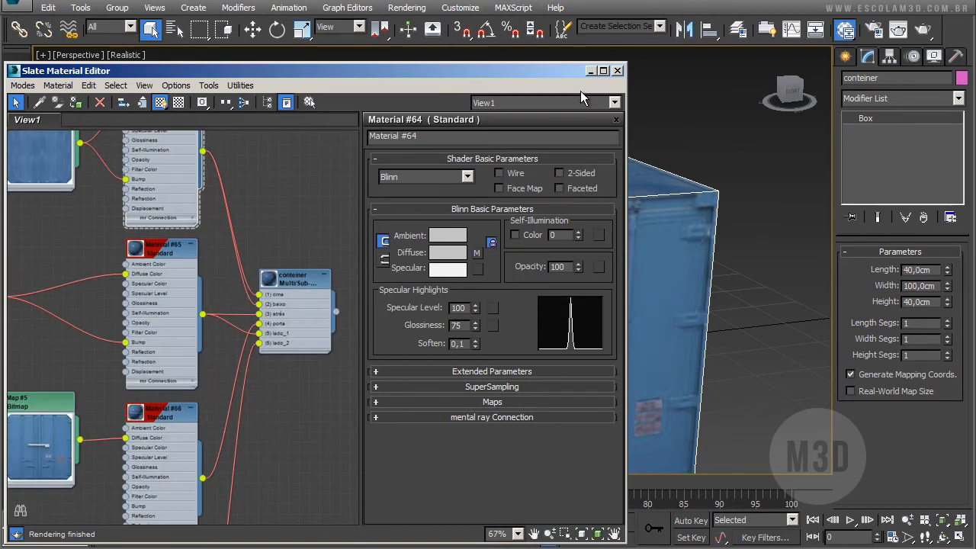
left_click(619, 71)
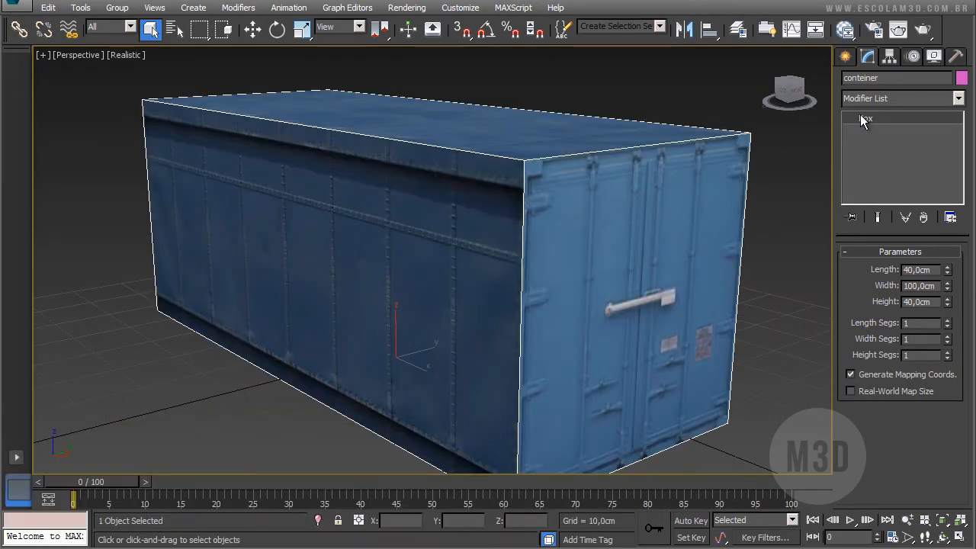
- Add a UVW Map modifier to the container with Box mapping and fit it to the object
left_click(891, 96)
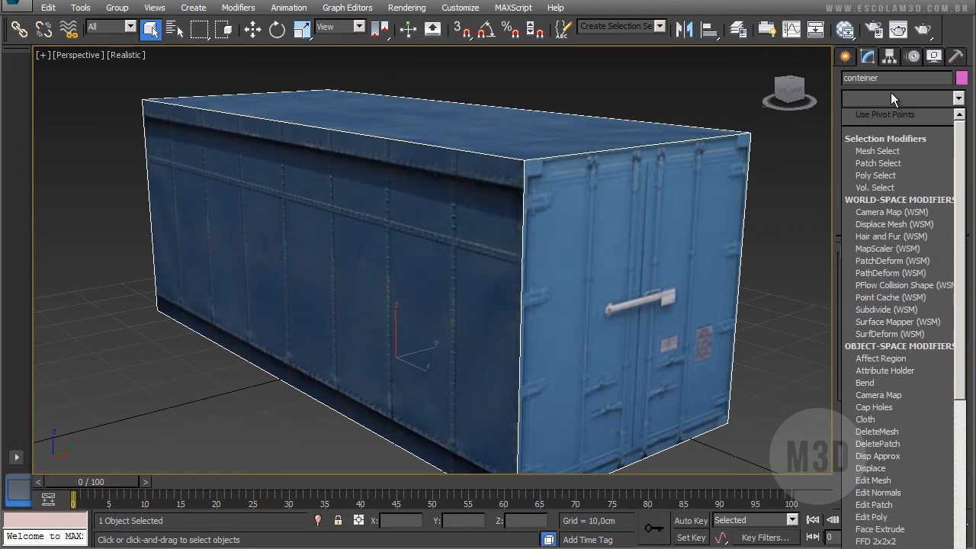
key("x")
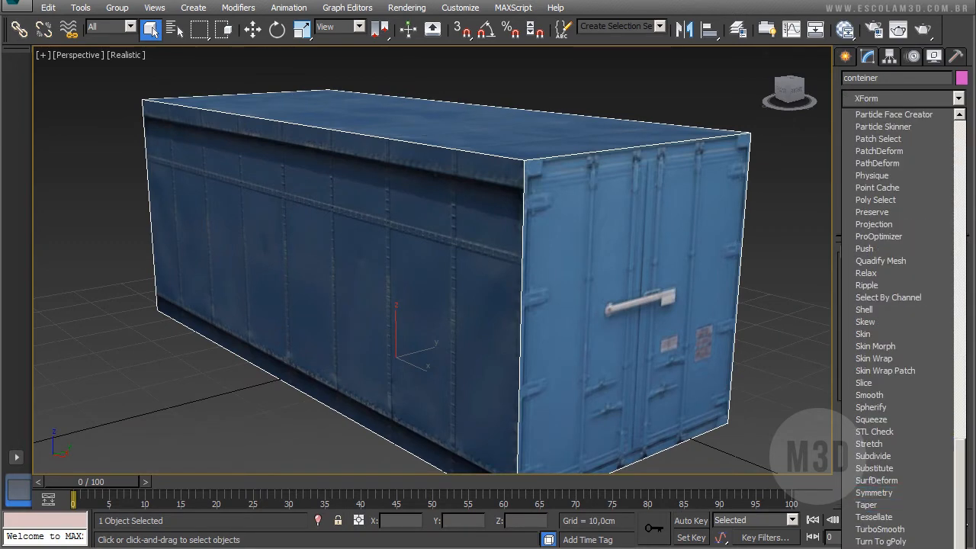
left_click(873, 548)
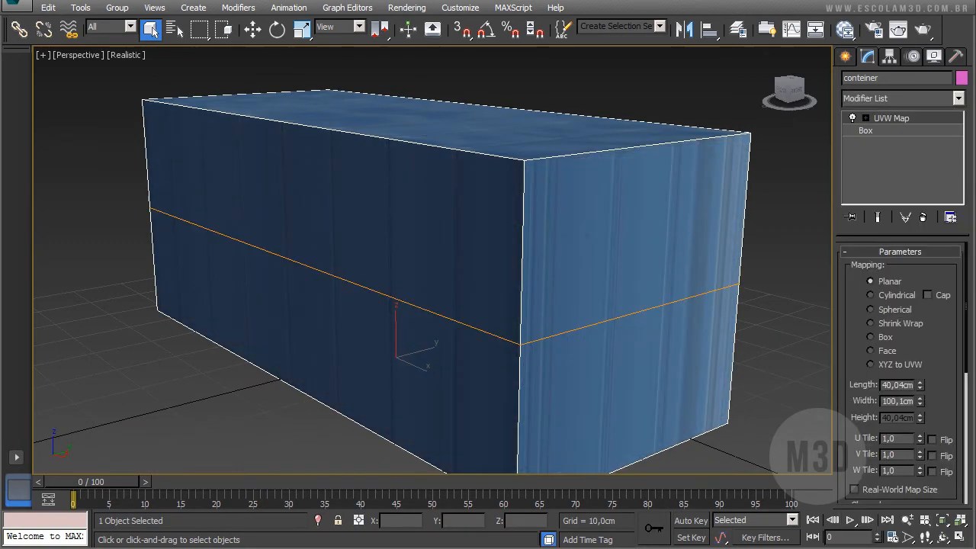
left_click(870, 337)
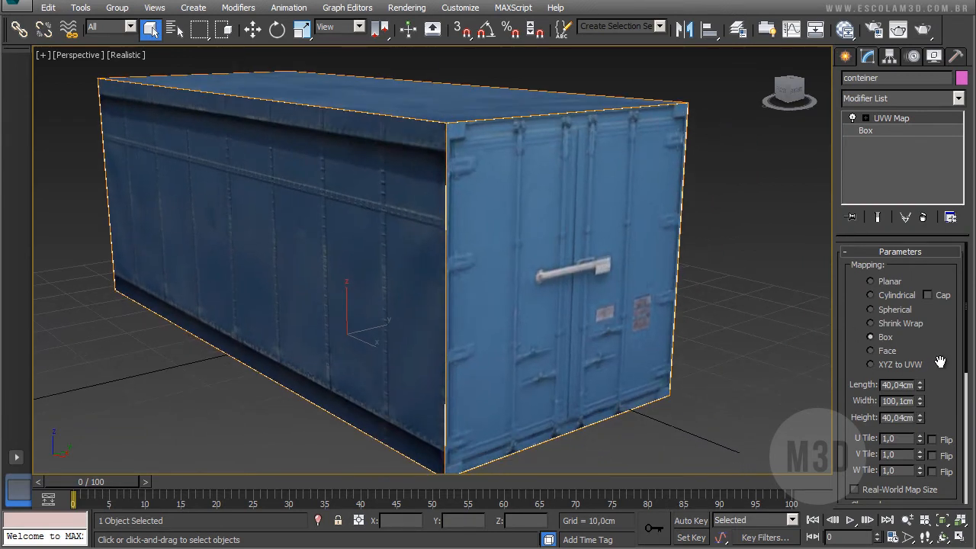
left_click_drag(940, 362, 939, 213)
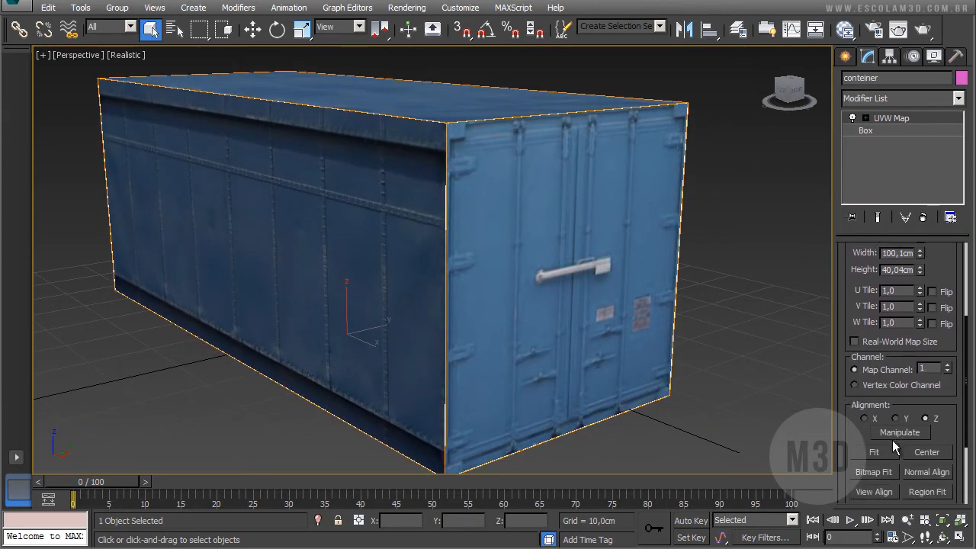
left_click(889, 455)
- Add a Poly Select modifier above the UVW Map and select the container's end face opposite the doors at Polygon level
middle_click_drag(584, 315, 278, 309, "alt")
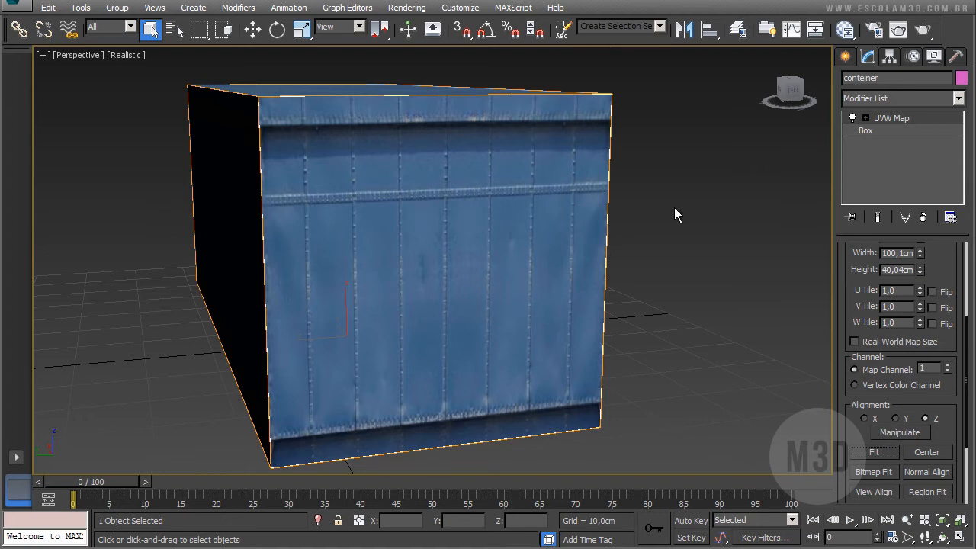
left_click(899, 120)
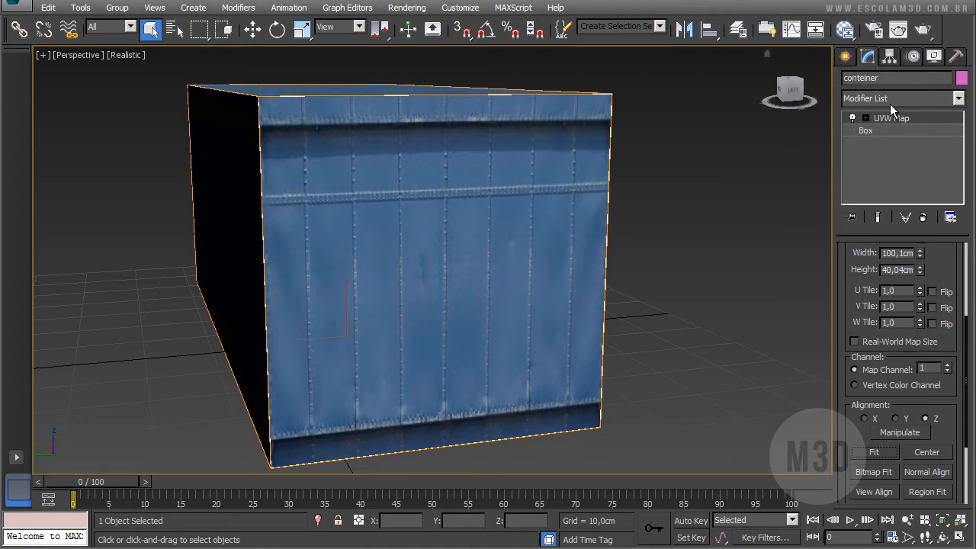
left_click(889, 100)
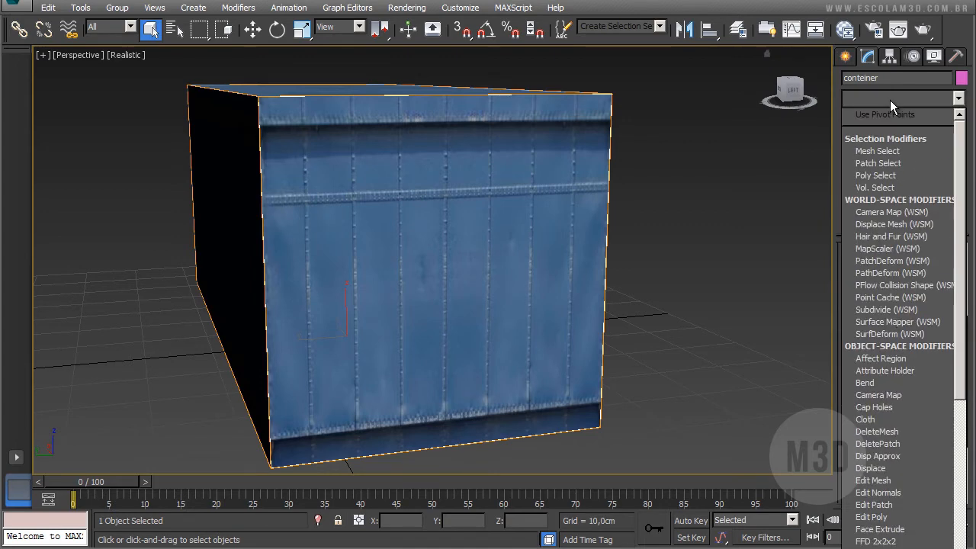
left_click(898, 176)
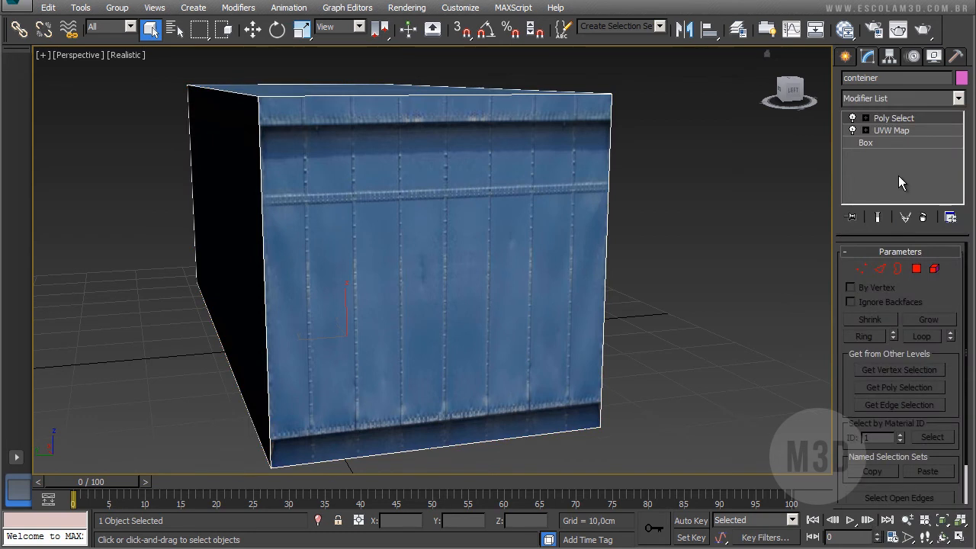
left_click(917, 270)
left_click(541, 212)
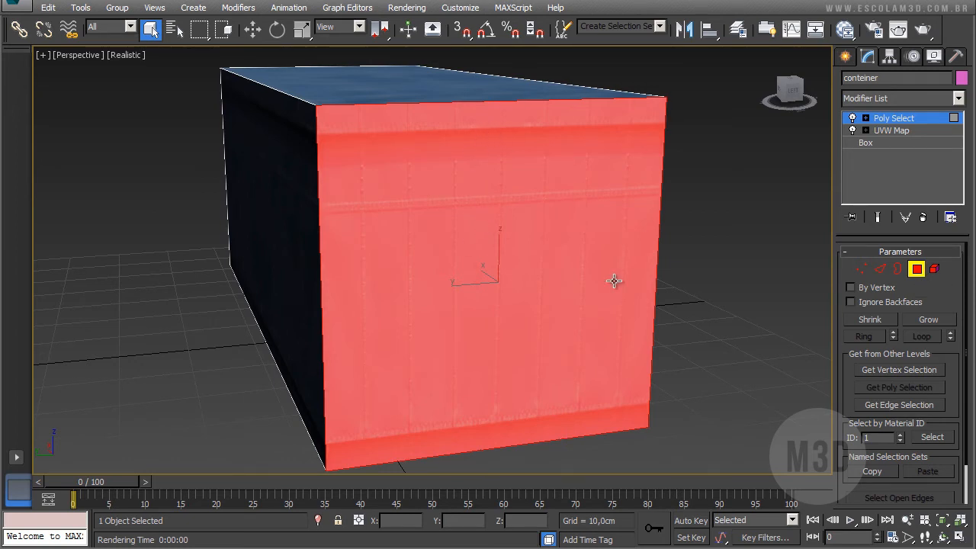
- Add a second UVW Map to the selected end face with Planar mapping, aligned to X and fitted to the face
left_click(903, 99)
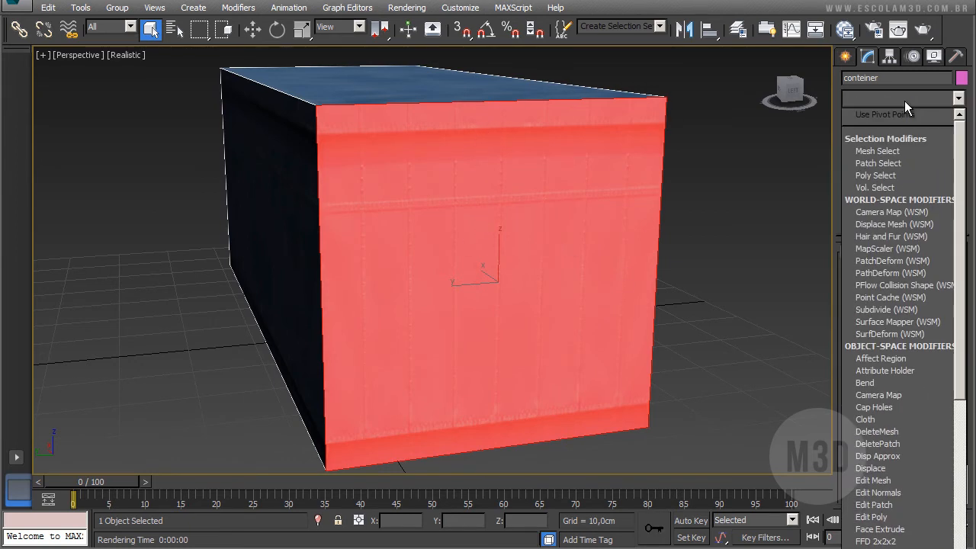
scroll(905, 101, "down", 10)
left_click(941, 480)
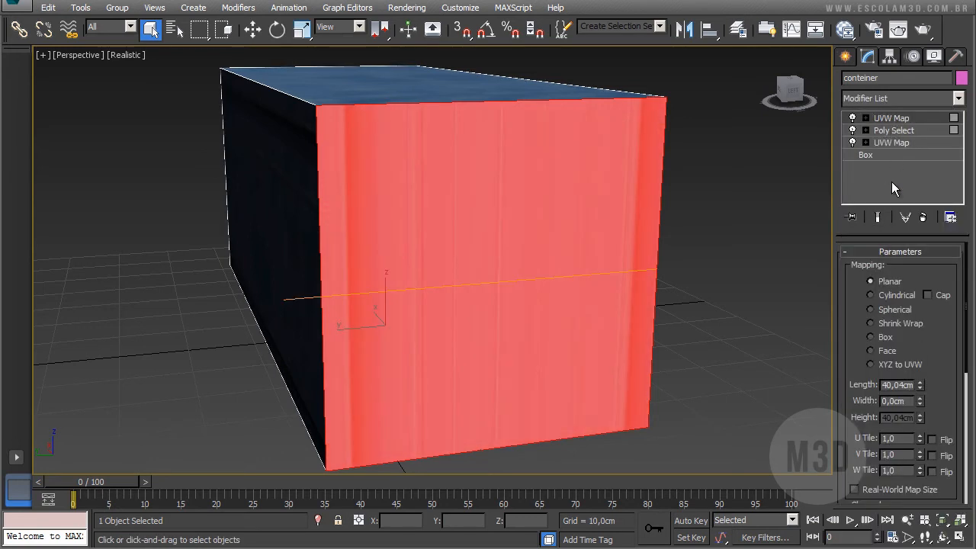
left_click_drag(854, 309, 864, 186)
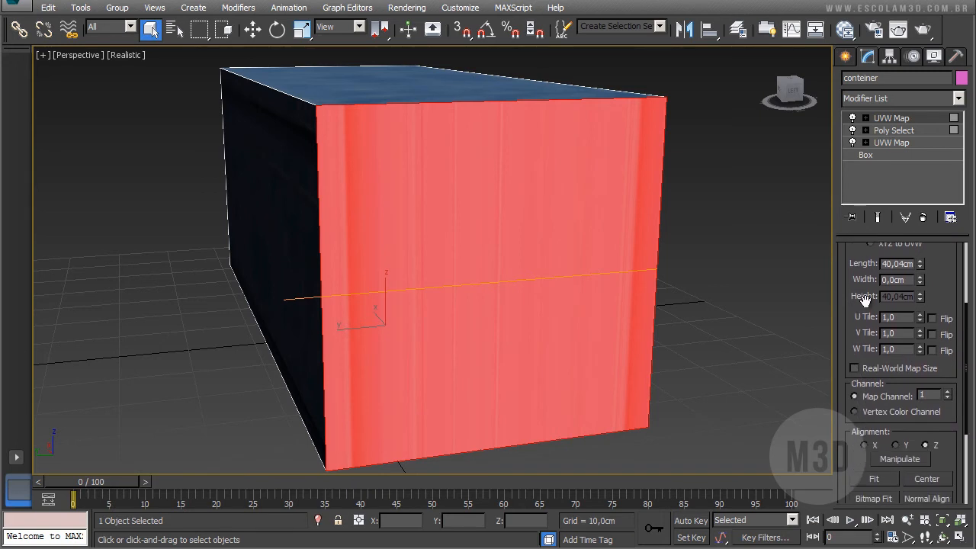
left_click(875, 479)
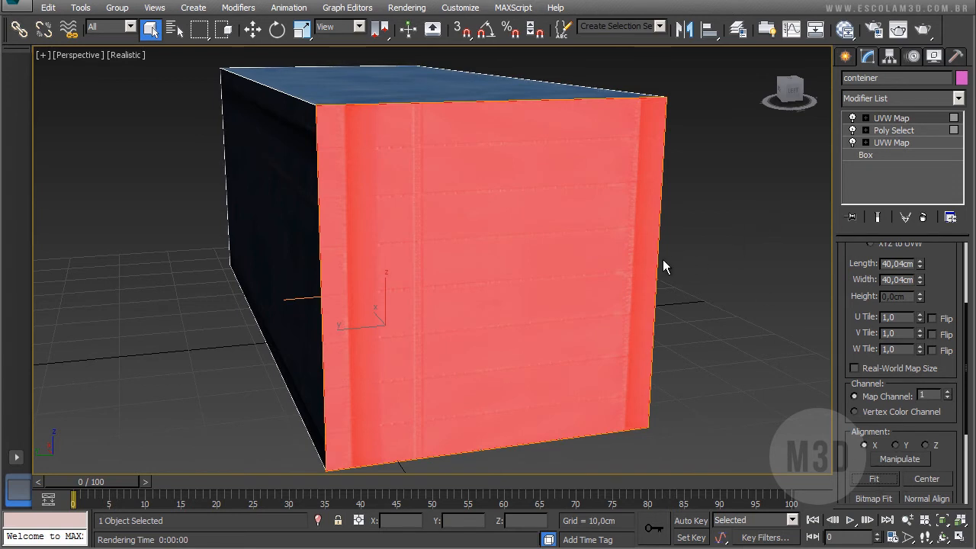
- Render the perspective view to check the end face's texture direction, and review the polygon selection in Poly Select
left_click(898, 29)
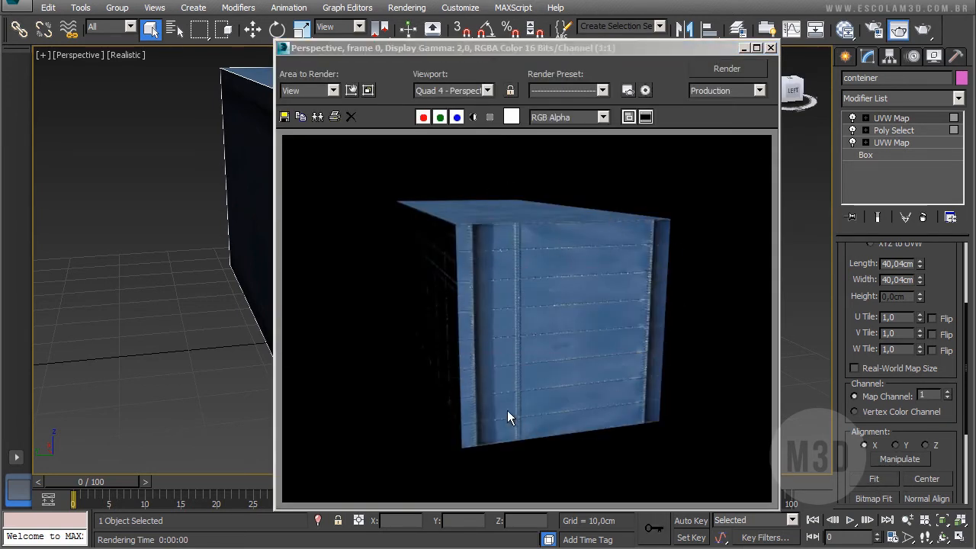
left_click(771, 47)
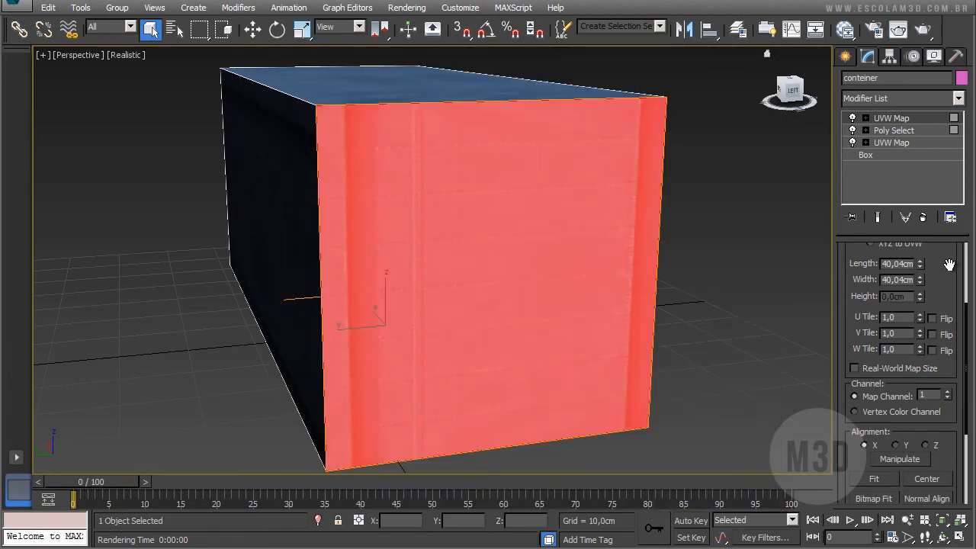
scroll(955, 268, "up", 3)
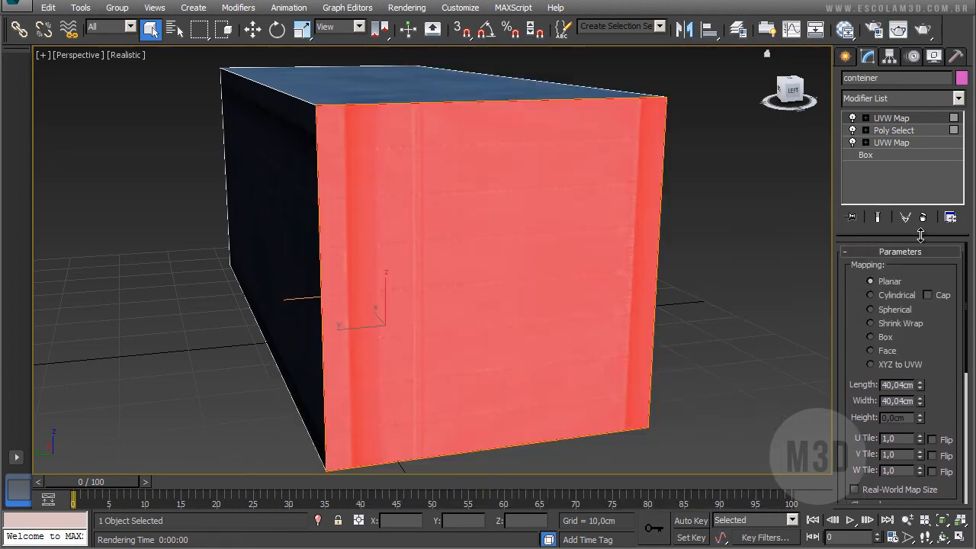
left_click(900, 130)
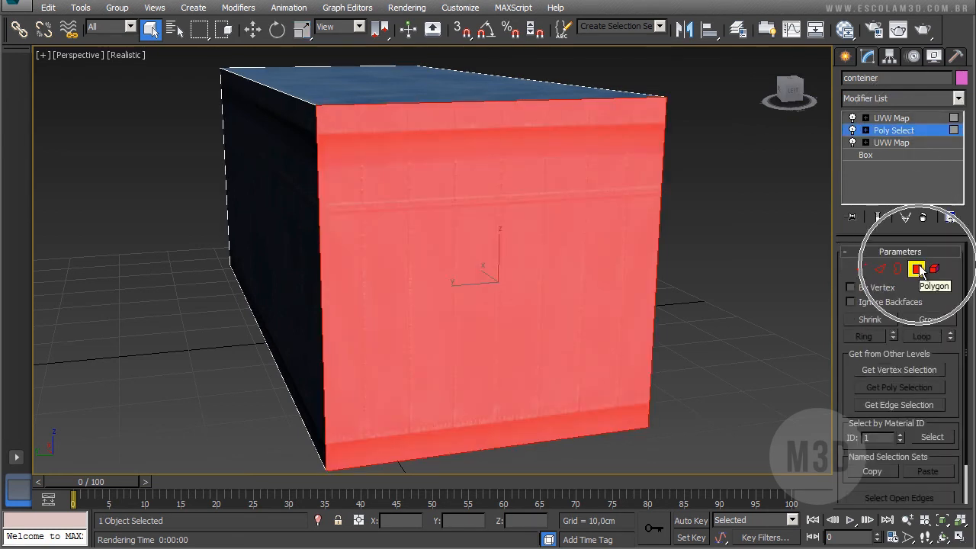
- Fit the upper UVW Map to the end face again with X alignment and test-render the perspective view
left_click(904, 118)
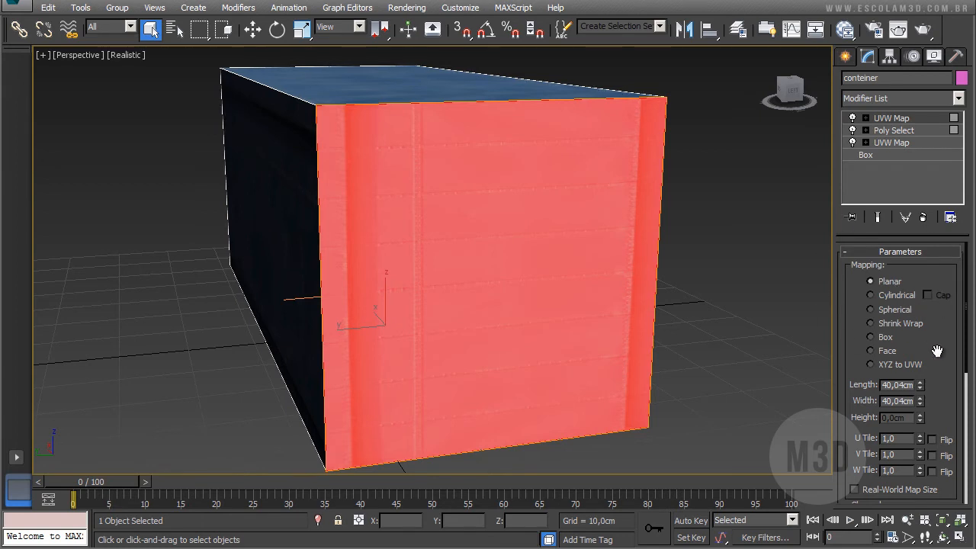
scroll(932, 349, "down", 3)
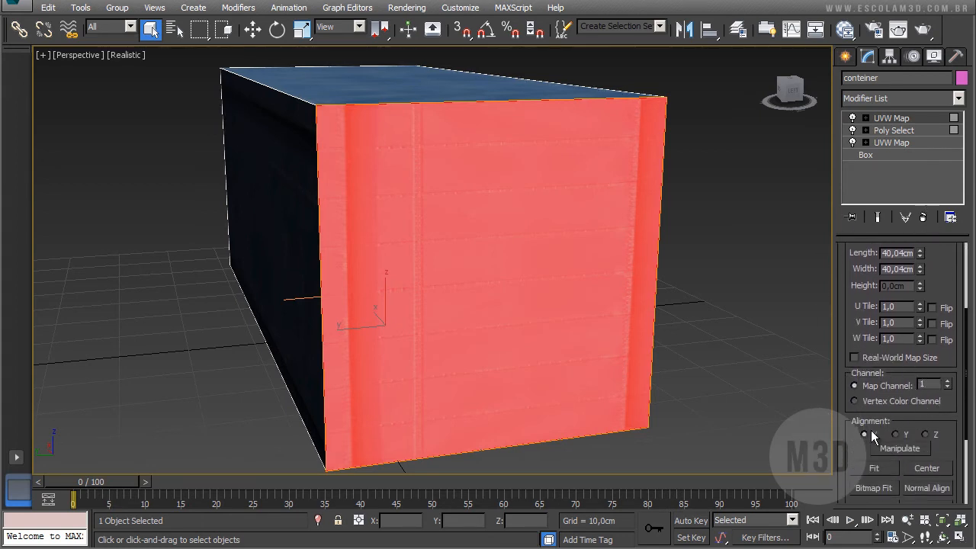
left_click(869, 468)
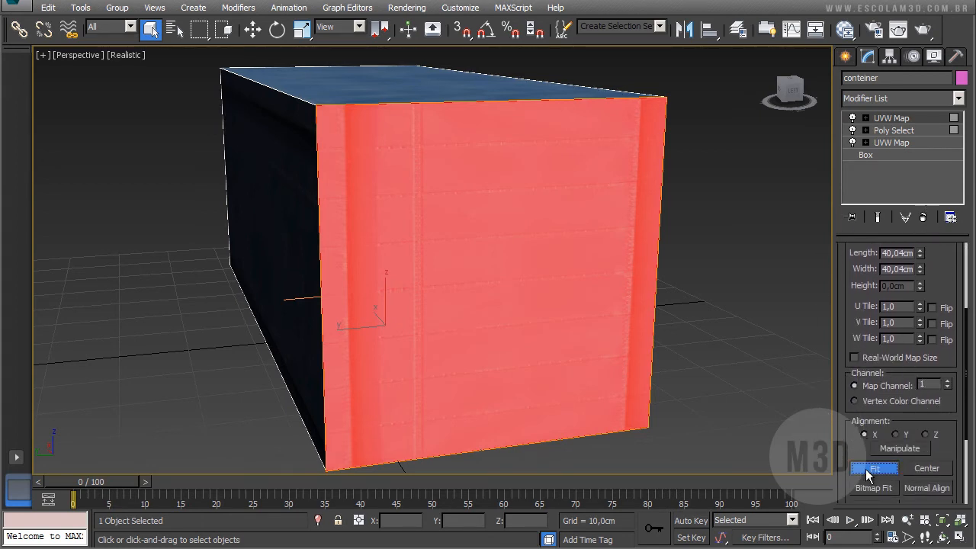
left_click(899, 29)
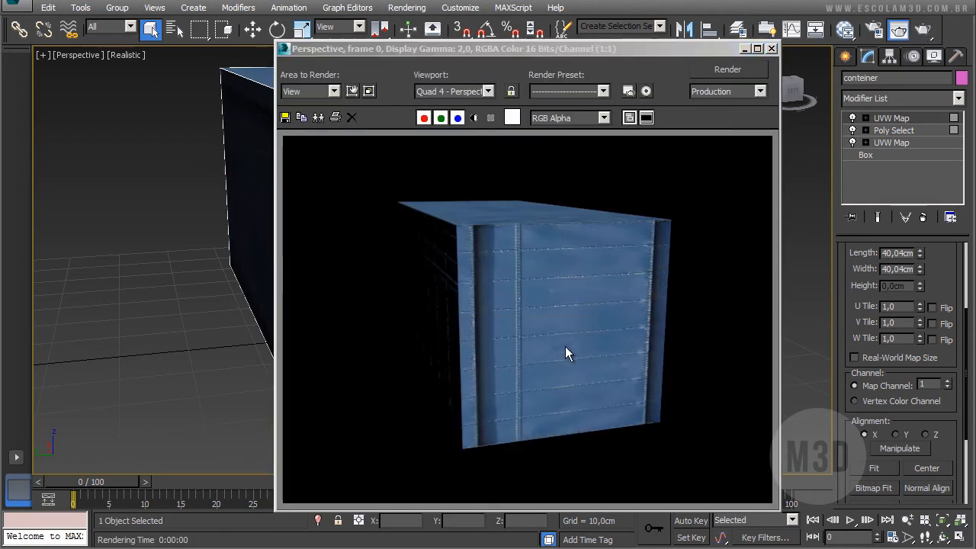
left_click(768, 49)
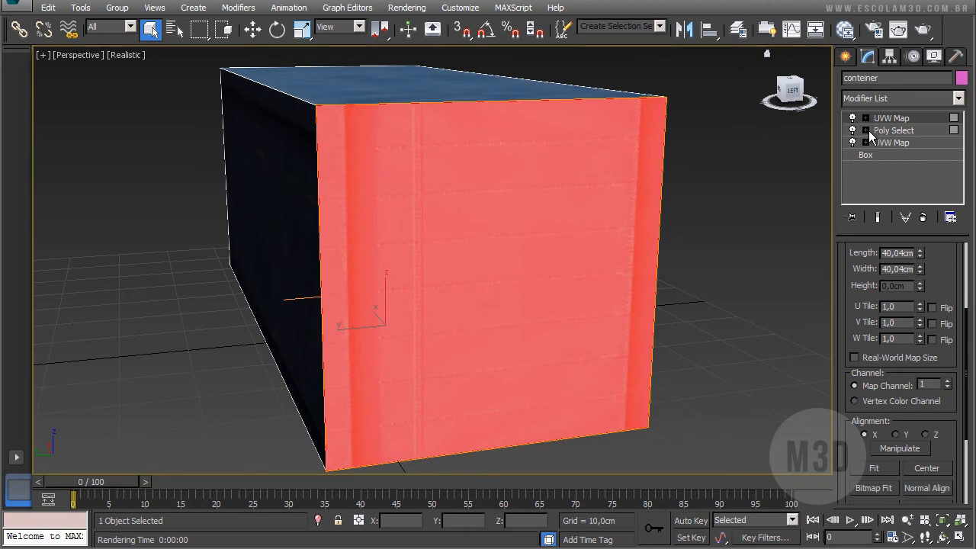
- Rotate the upper UVW Map's gizmo 90 degrees about X on the end face and render the perspective view
left_click(866, 118)
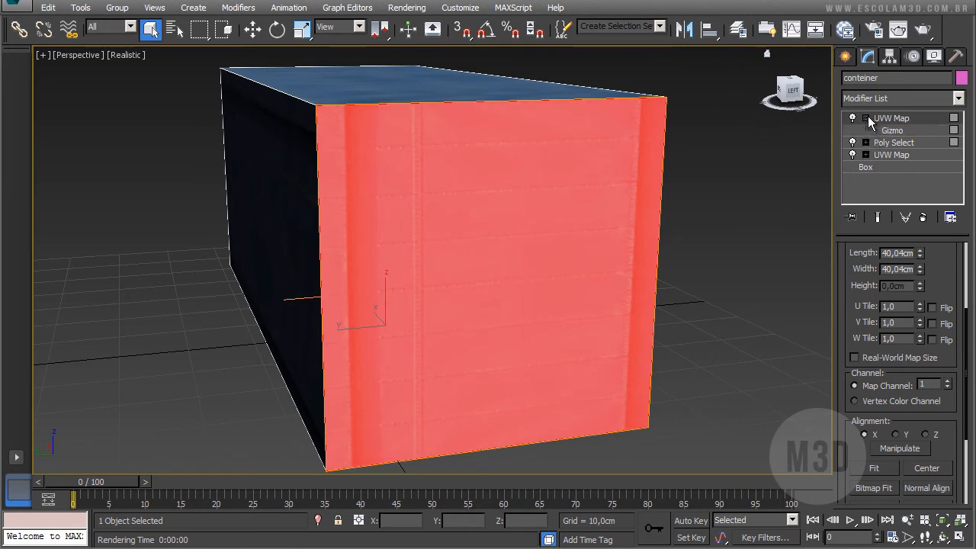
left_click(892, 131)
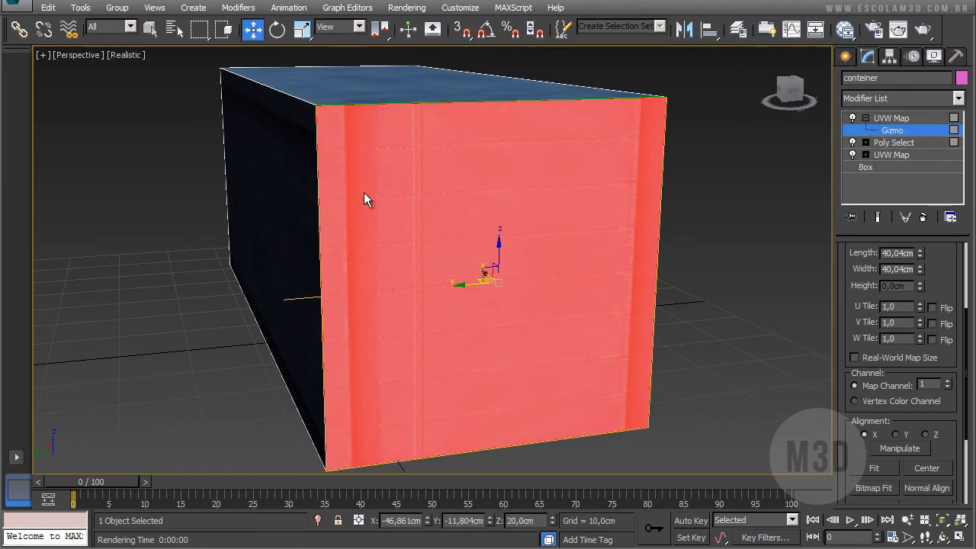
left_click(277, 29)
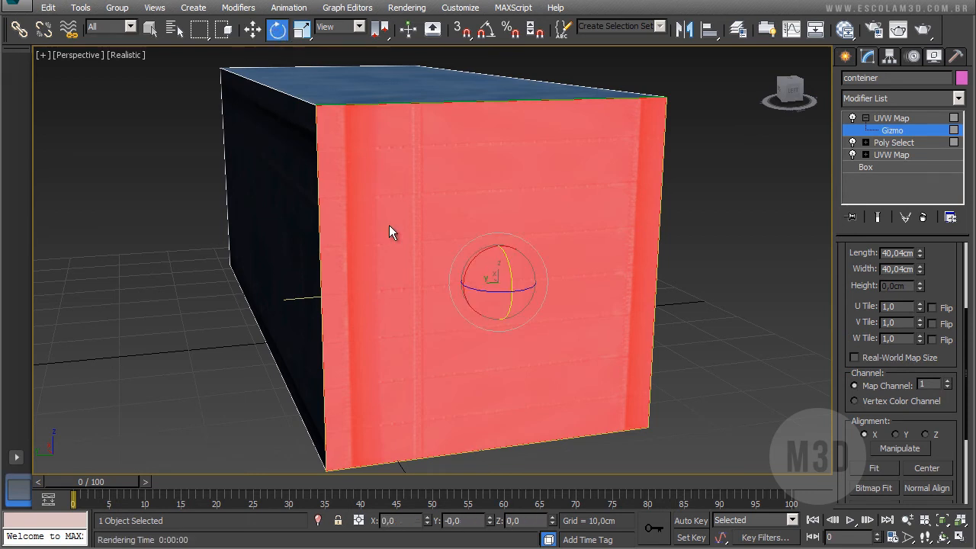
left_click_drag(469, 267, 630, 221)
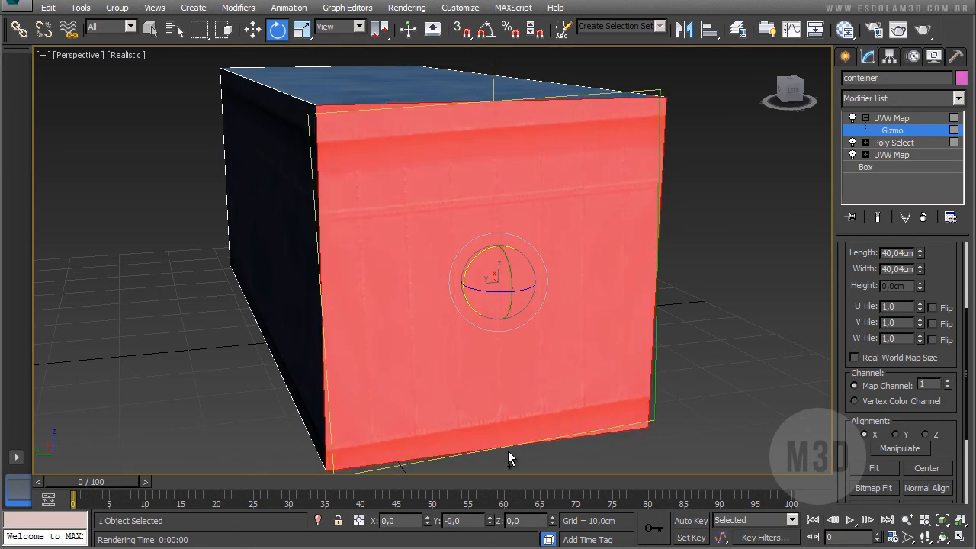
key("ctrl+z")
left_click(388, 520)
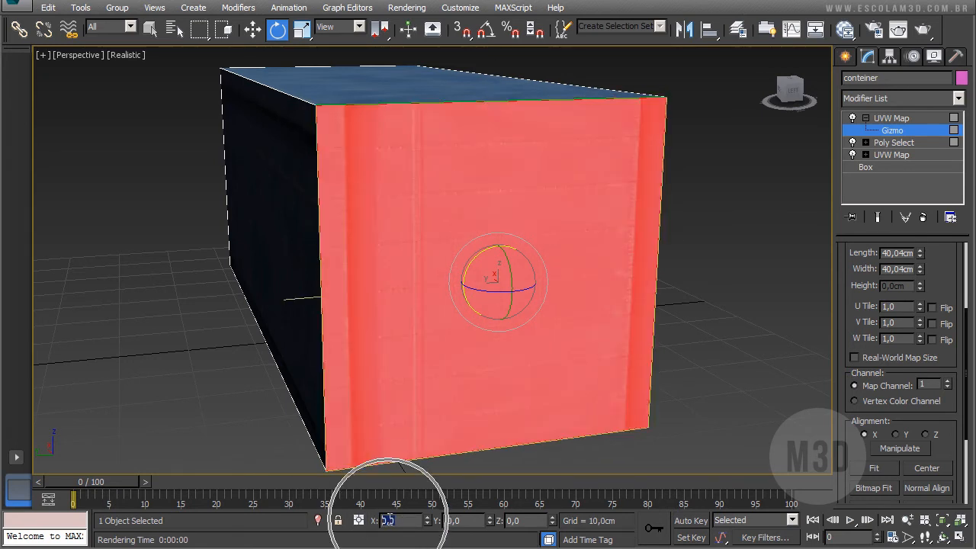
type("90")
key("Return")
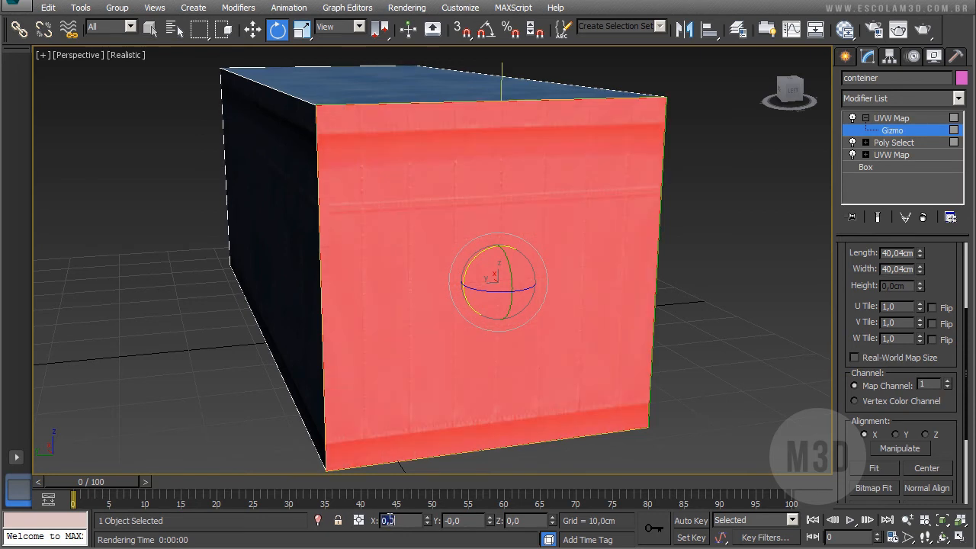
left_click(922, 29)
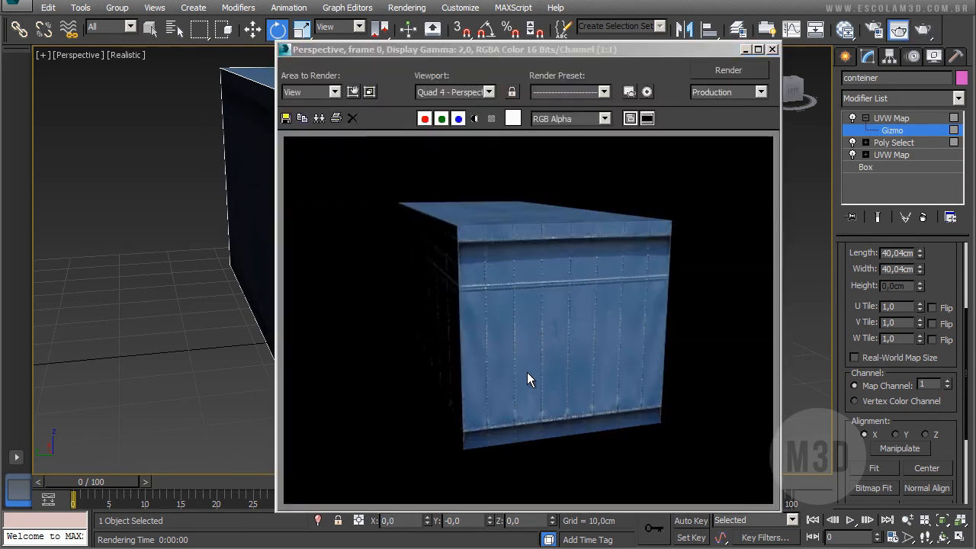
- Widen the upper UVW Map on the end face to about 77 cm, turning on Manipulate to stretch its side edges
left_click(773, 49)
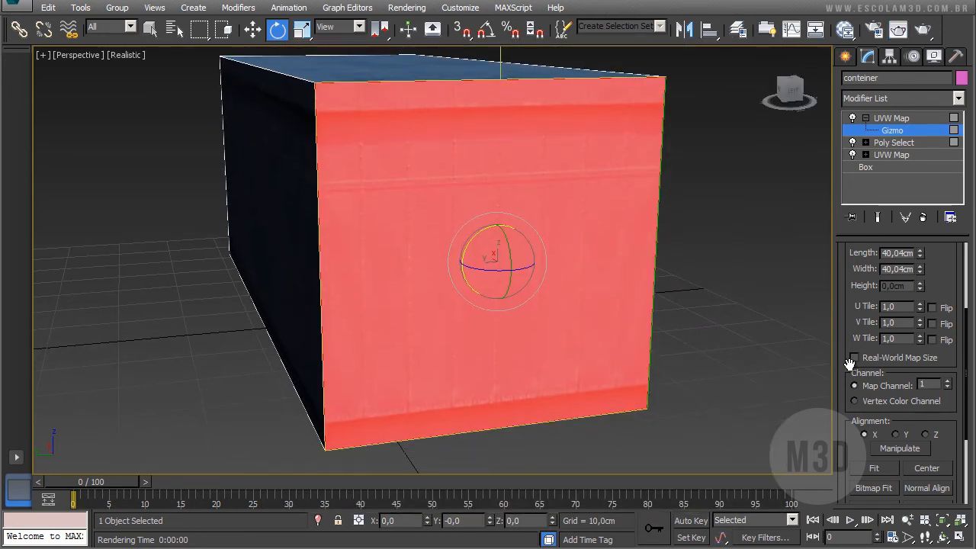
left_click_drag(920, 268, 926, 212)
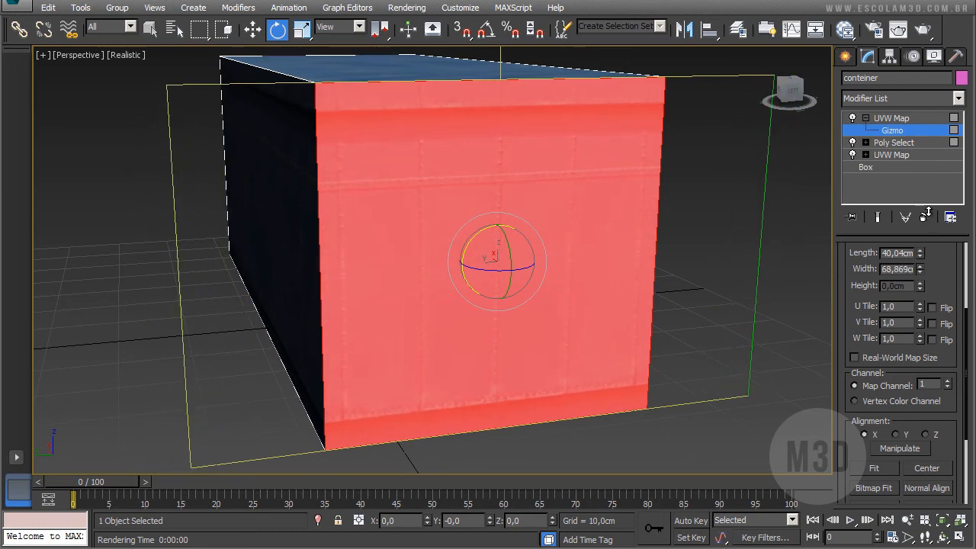
left_click(896, 448)
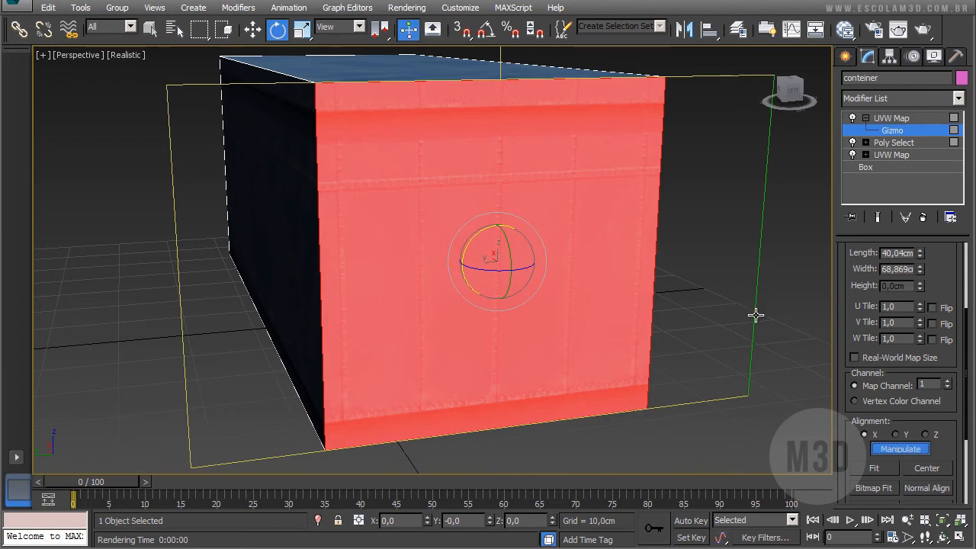
left_click_drag(760, 316, 783, 306)
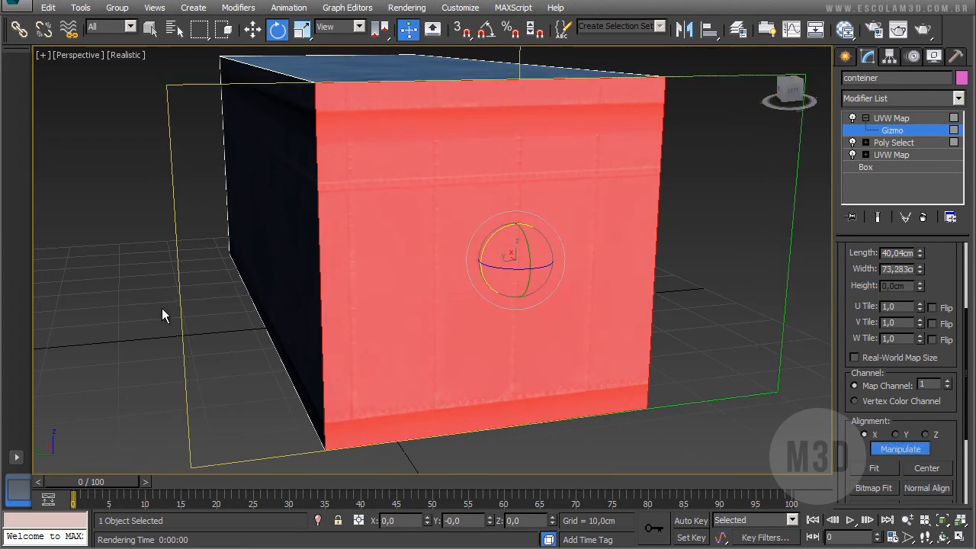
left_click_drag(180, 308, 142, 304)
- In the Left view, fine-tune both side edges of the mapping gizmo to a width of about 76.97 cm and test-render
key("f")
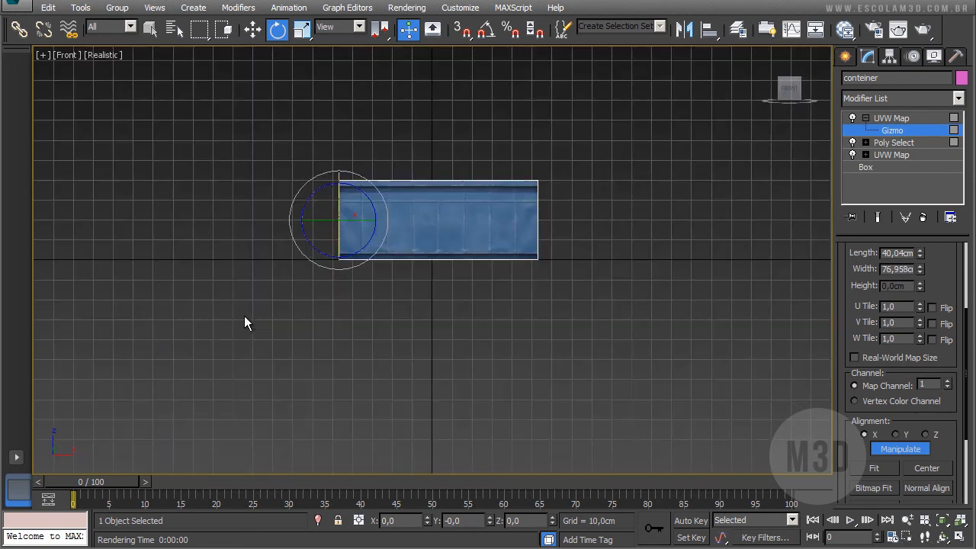
key("l")
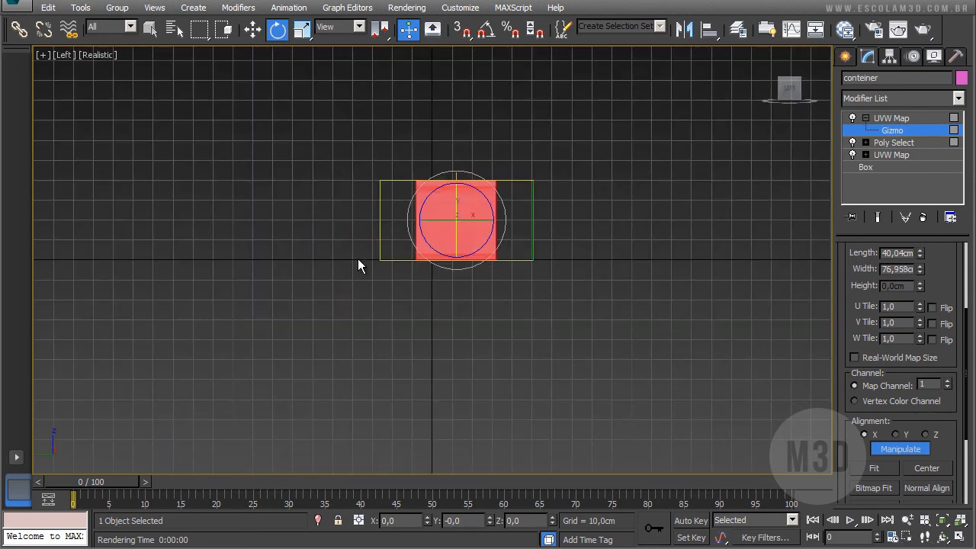
key("z")
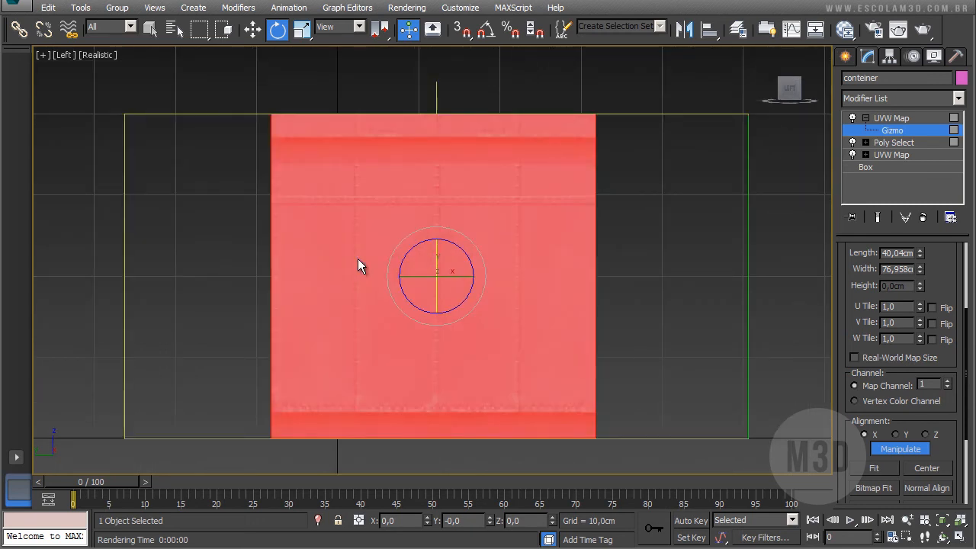
middle_click_drag(369, 260, 399, 218)
scroll(380, 252, "up", 2)
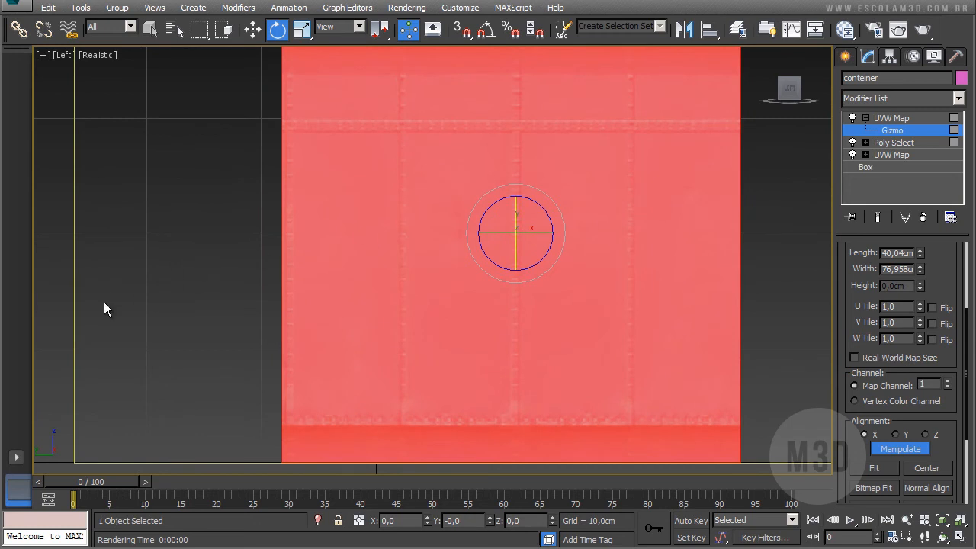
left_click_drag(76, 307, 102, 308)
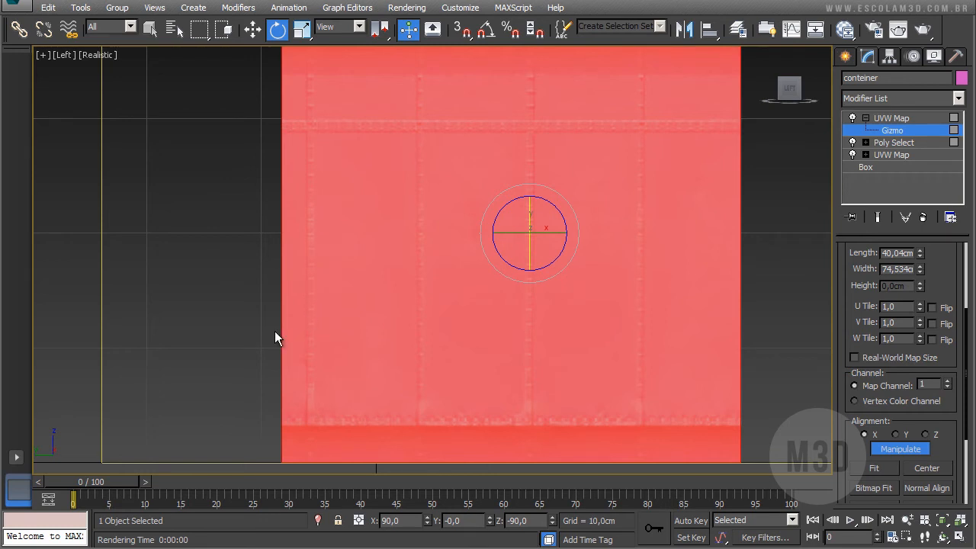
left_click_drag(102, 294, 68, 290)
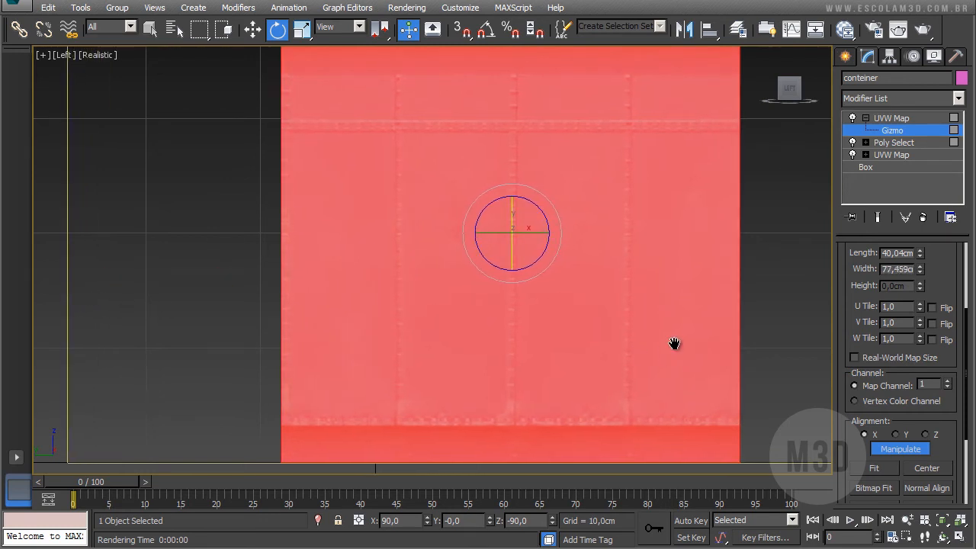
middle_click_drag(675, 343, 453, 348)
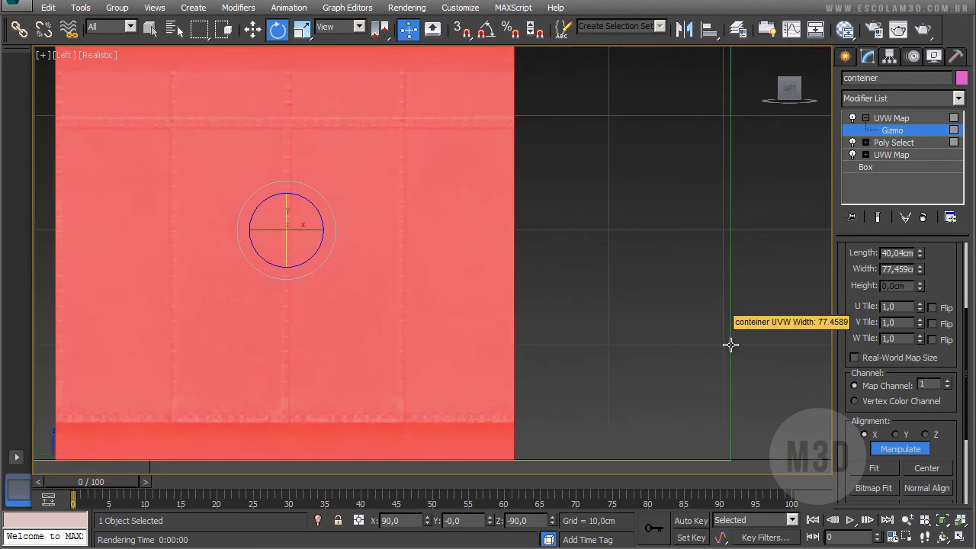
mouse_move(732, 343)
left_mouse_down()
mouse_move(740, 342)
mouse_move(657, 345)
mouse_move(726, 348)
left_mouse_up()
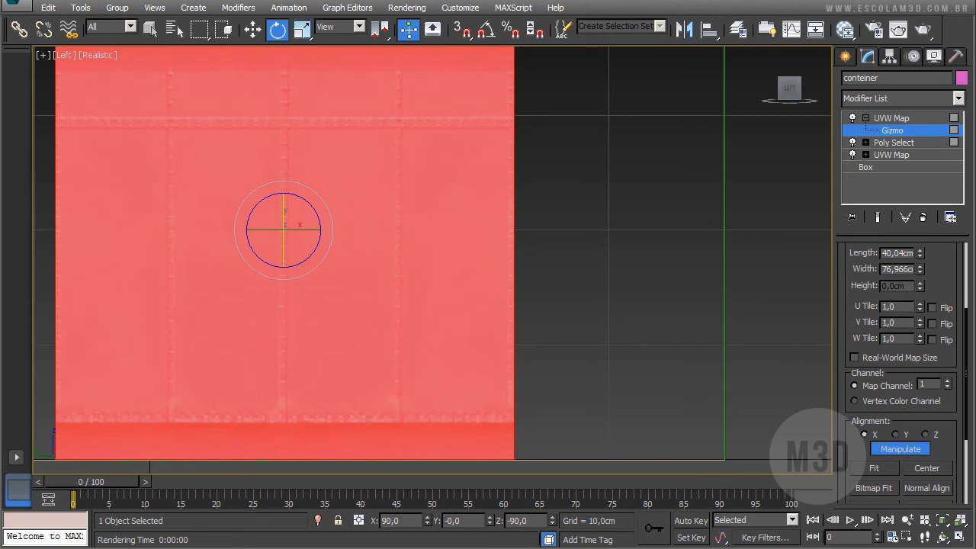
left_click(925, 29)
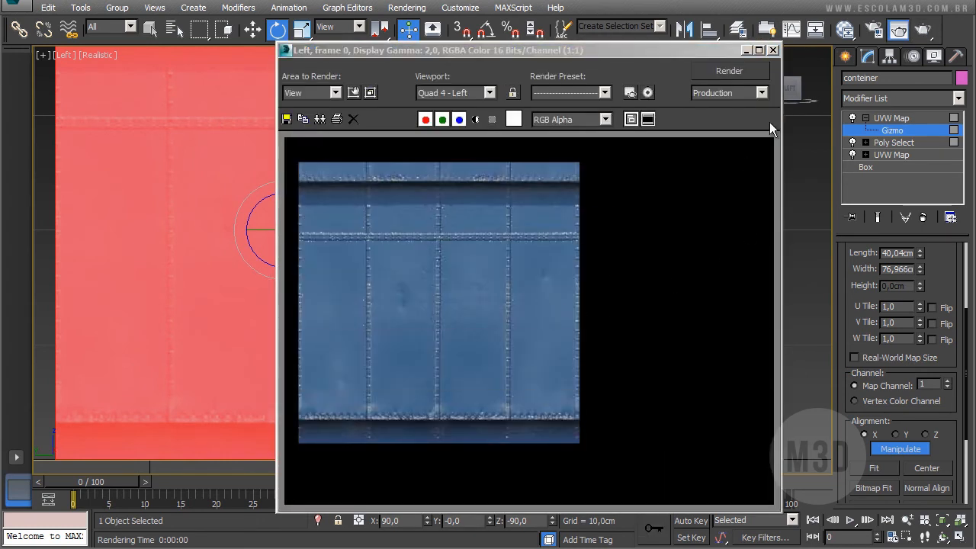
left_click(773, 50)
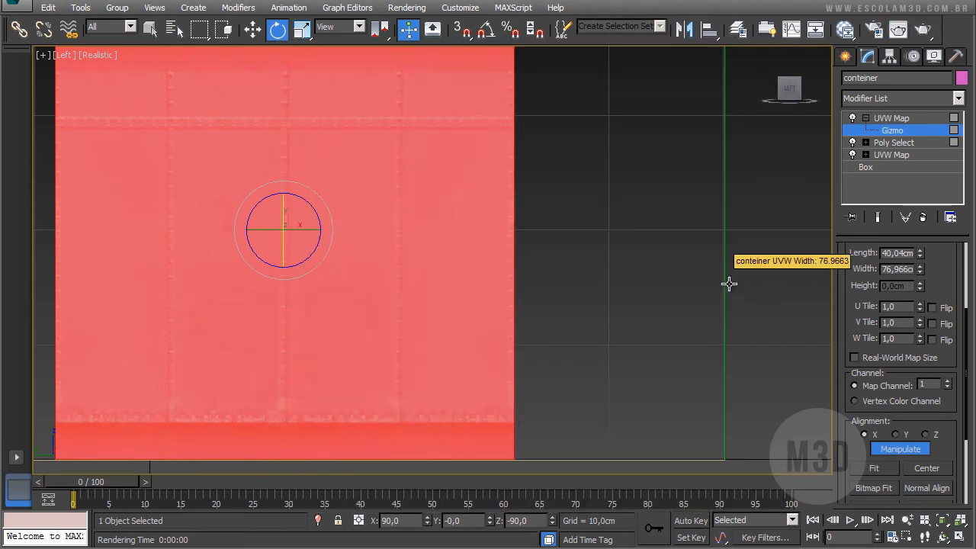
- Stretch the end face's mapping gizmo outward to a width of about 96.9 cm, test-rendering the Left view after each adjustment
left_click_drag(727, 284, 907, 279)
left_click(922, 29)
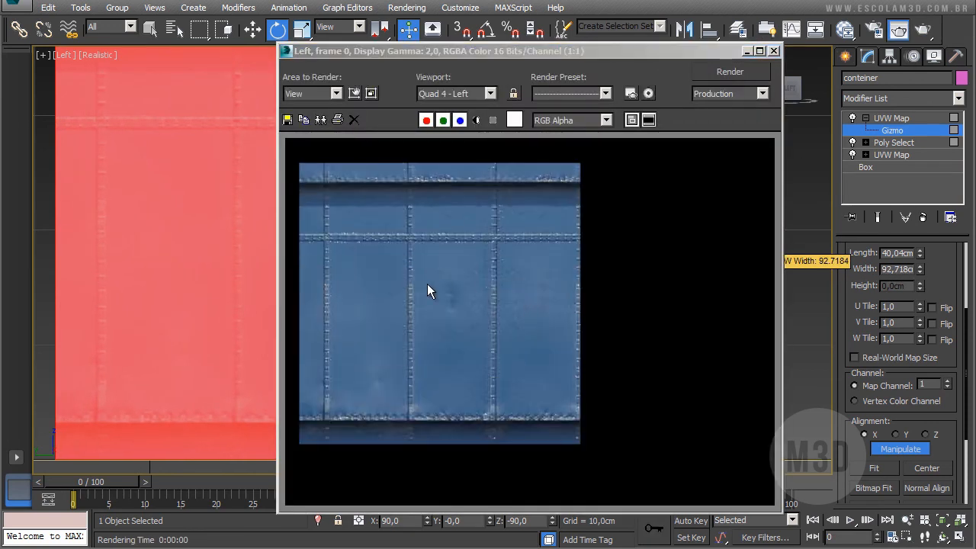
left_click(774, 50)
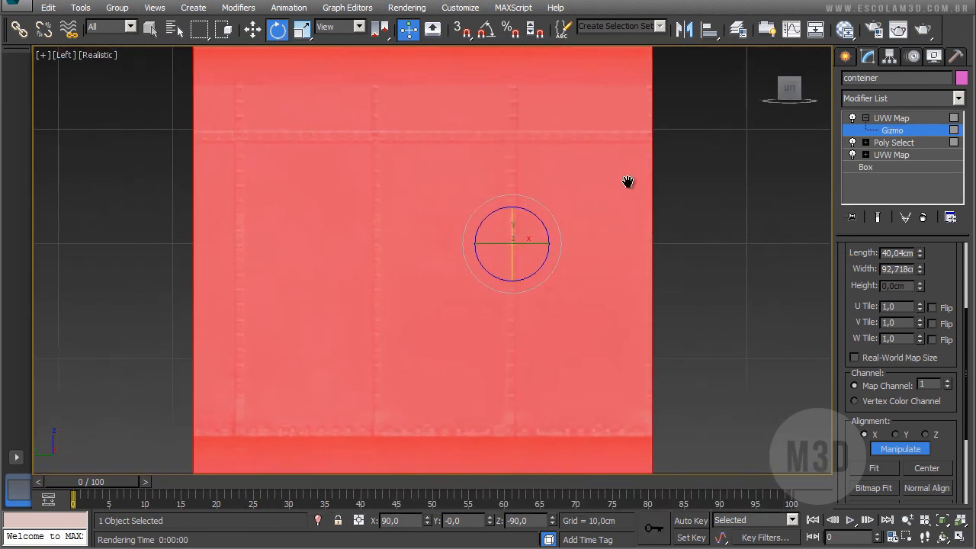
scroll(321, 302, "down", 3)
left_click_drag(168, 318, 148, 315)
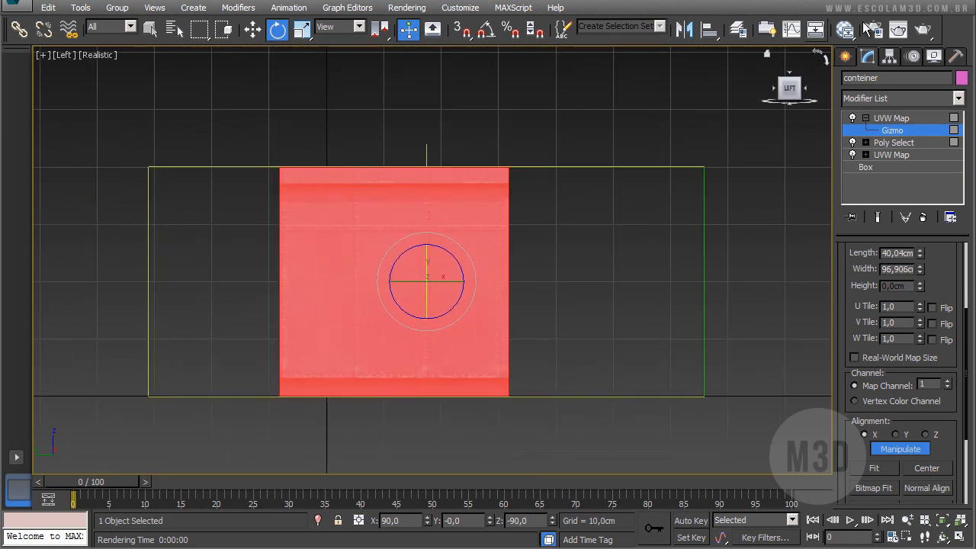
left_click(922, 29)
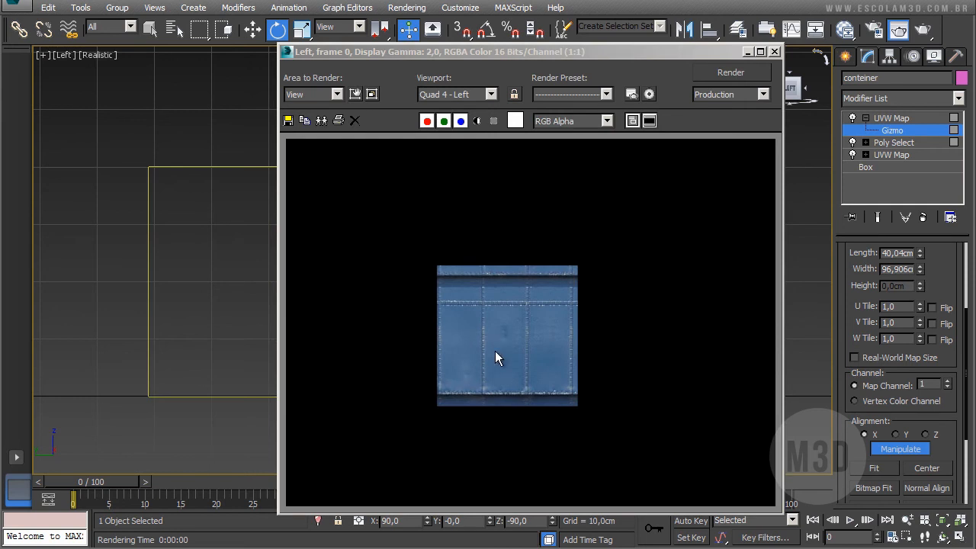
left_click(774, 51)
- Extend both side edges of the mapping gizmo slightly to a width of about 99.3 cm, aligning the rivet seams with the face edges
scroll(656, 267, "up", 2)
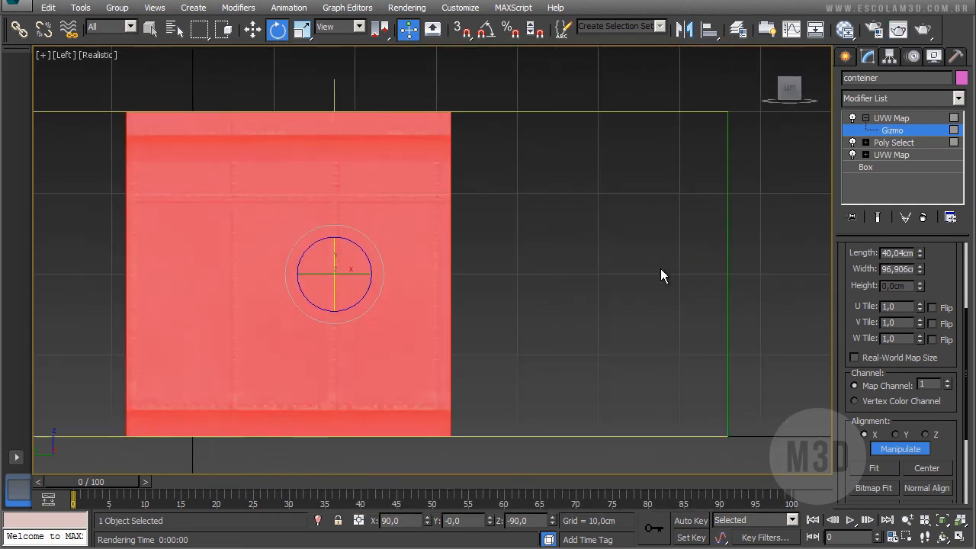
left_click_drag(728, 327, 741, 327)
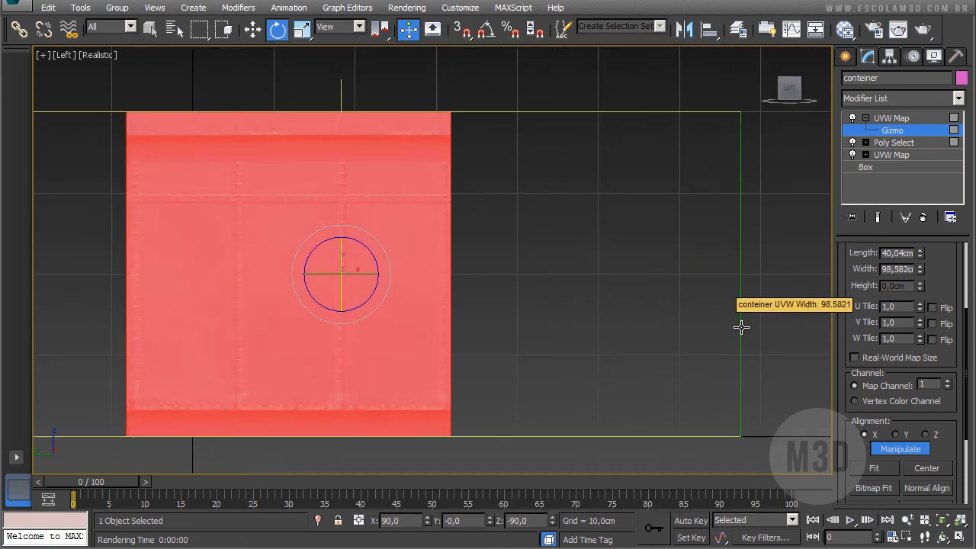
middle_click_drag(369, 302, 423, 296)
middle_click_drag(213, 314, 333, 316)
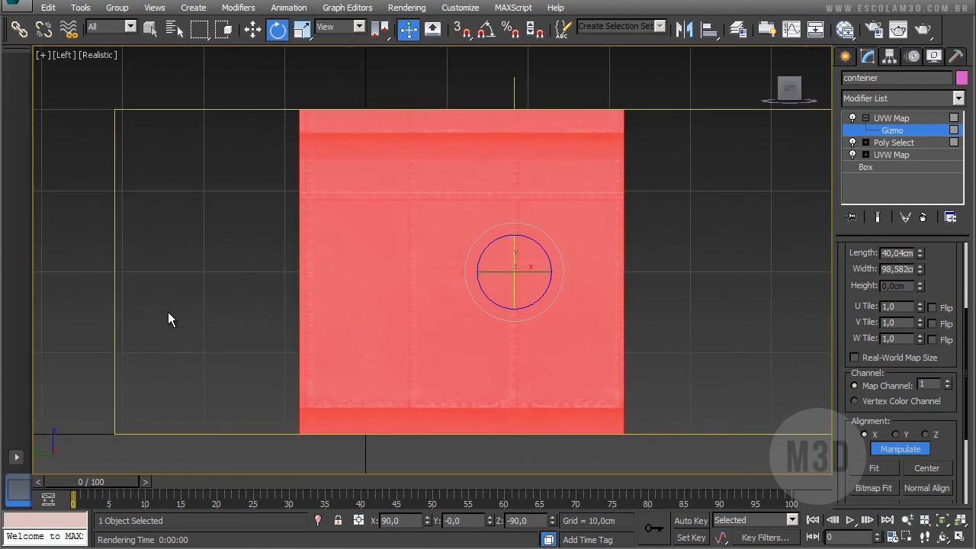
left_click_drag(113, 312, 109, 313)
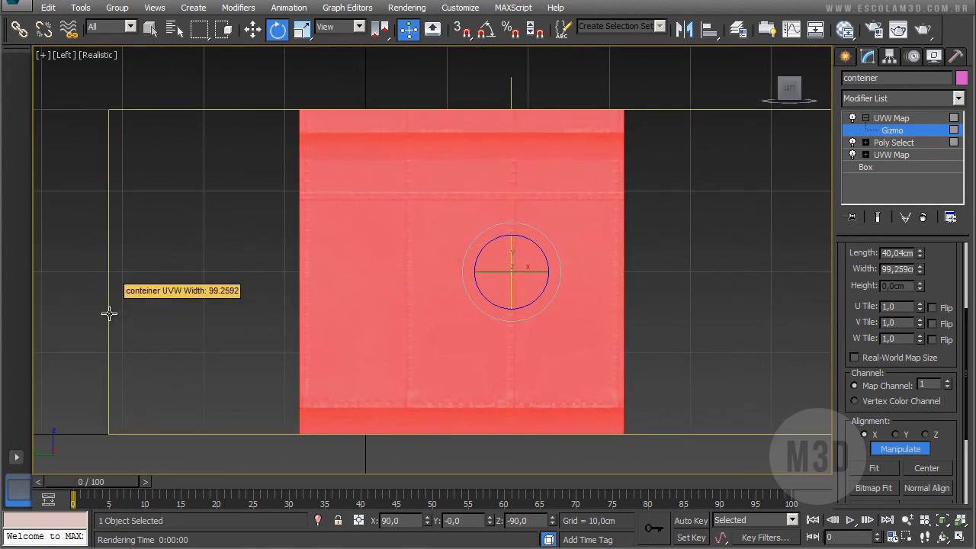
- Render the container in the perspective view from a corner angle showing its end face and long side
middle_click_drag(698, 324, 619, 343)
key("p")
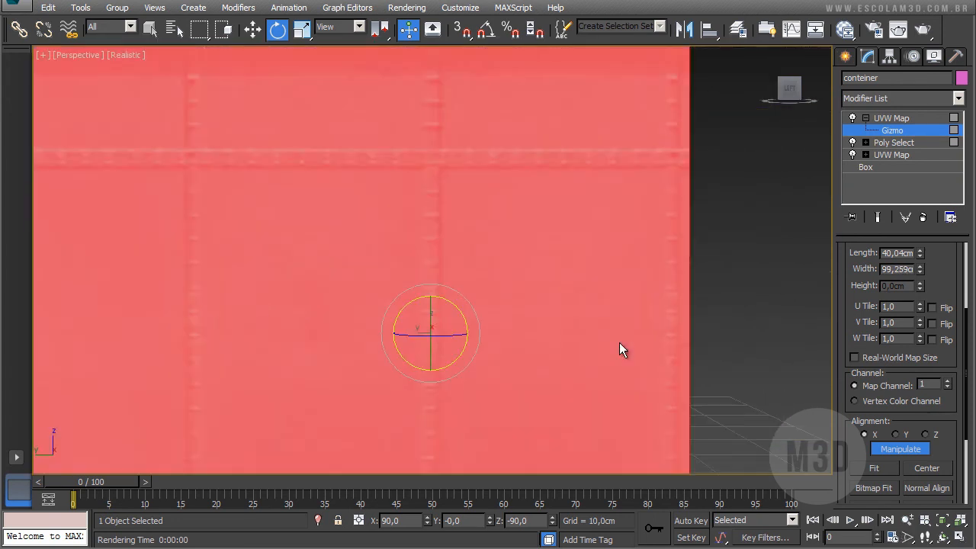
middle_click_drag(383, 214, 494, 266, "alt")
scroll(465, 290, "down", 7)
scroll(452, 275, "up", 4)
middle_click_drag(454, 293, 514, 263, "alt")
left_click(923, 30)
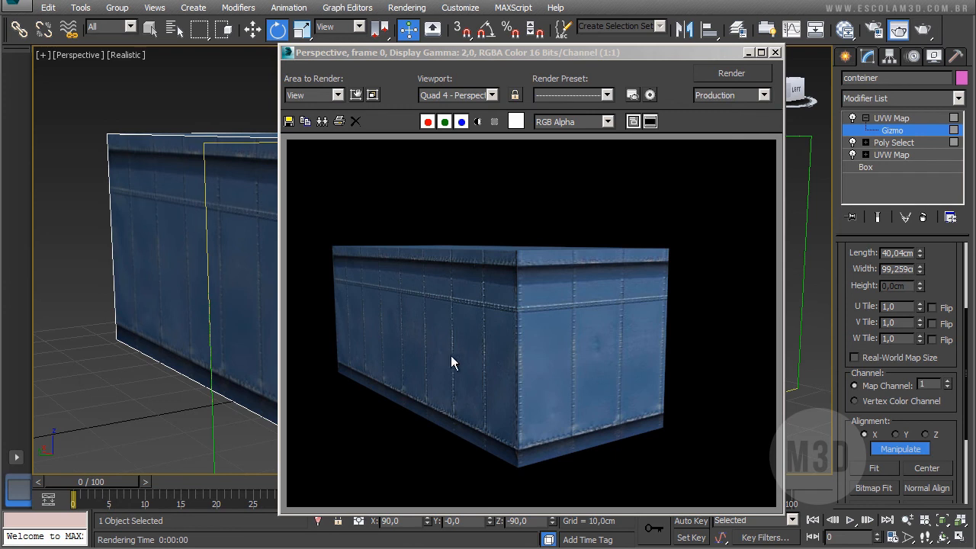
left_click(777, 52)
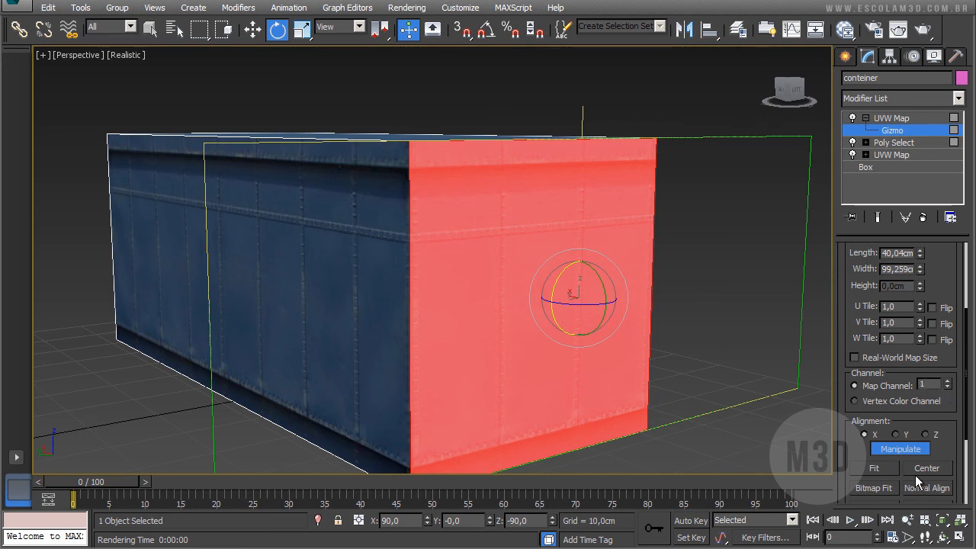
- Leave the upper UVW Map's gizmo level and turn off Manipulate
left_click(917, 120)
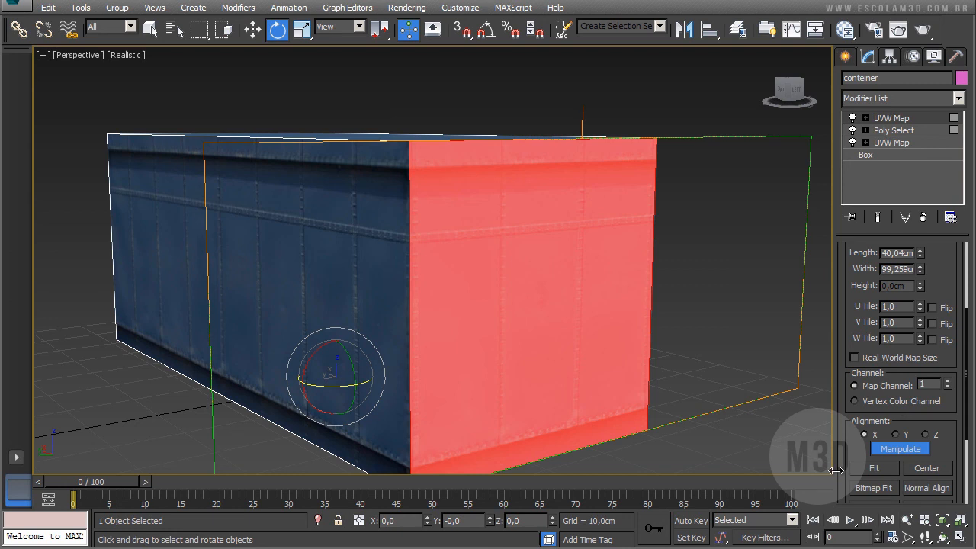
left_click(903, 447)
middle_click_drag(711, 307, 711, 304)
scroll(711, 303, "down", 3)
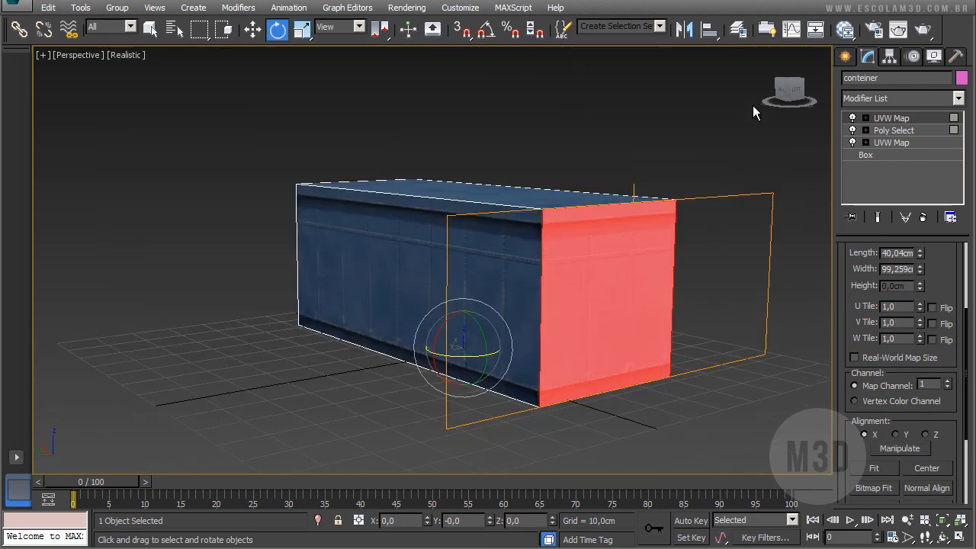
- Unhide the embalagem layer
left_click(737, 29)
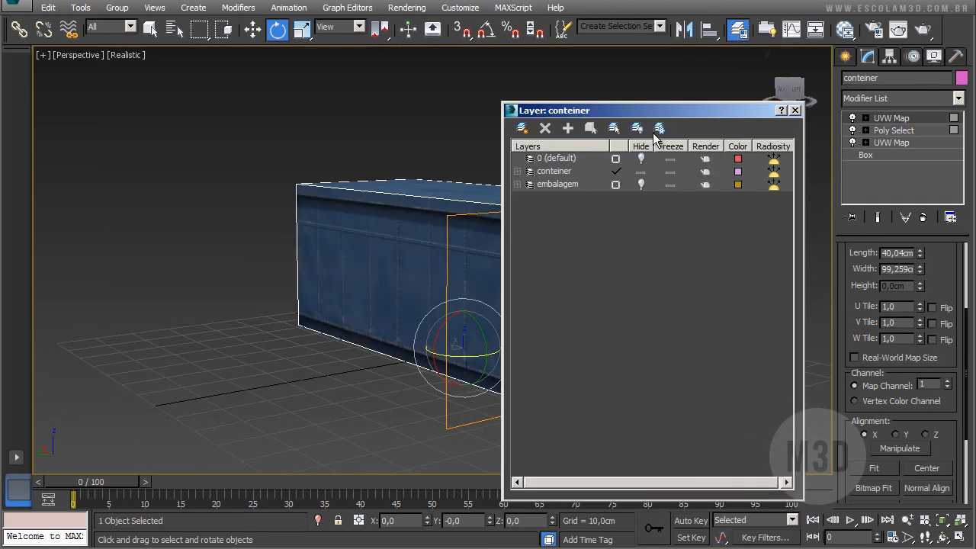
left_click(641, 184)
left_click(795, 111)
- Move the coffee package along Y away from the container, to about 60.8 cm
middle_click_drag(690, 226, 662, 263, "alt")
left_click(528, 176)
key("w")
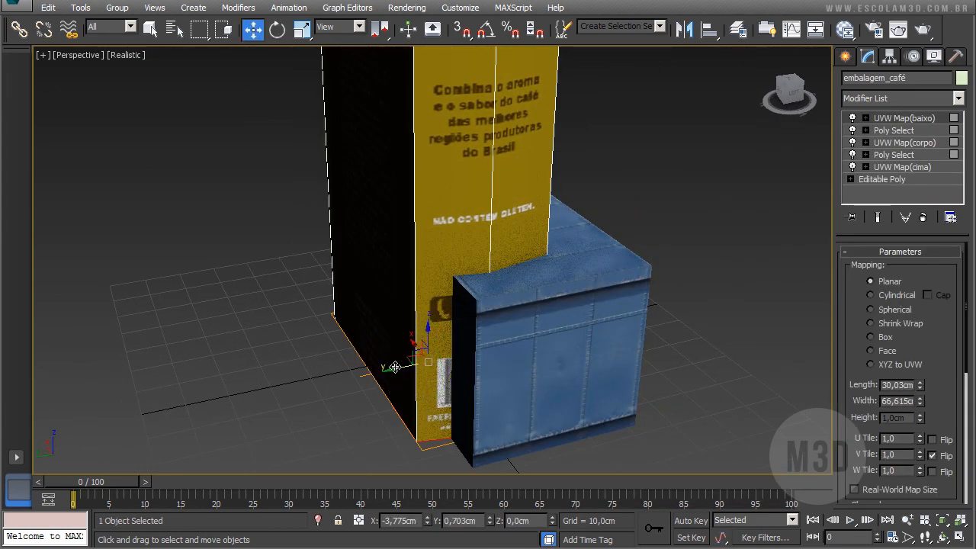
left_click_drag(394, 366, 130, 404)
scroll(434, 312, "down", 5)
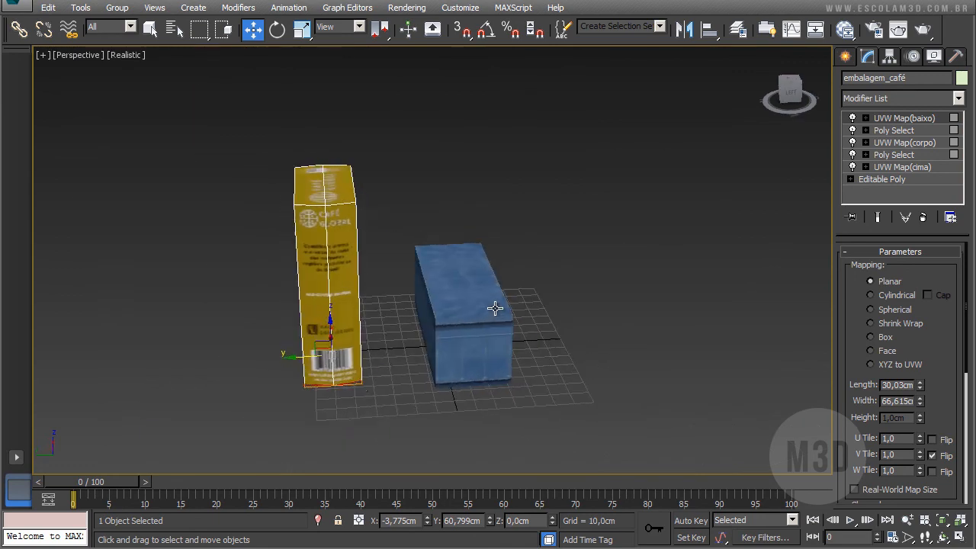
- Rotate the coffee package about -76 degrees around Z so its front label faces the view beside the container
key("e")
left_click_drag(324, 358, 224, 366)
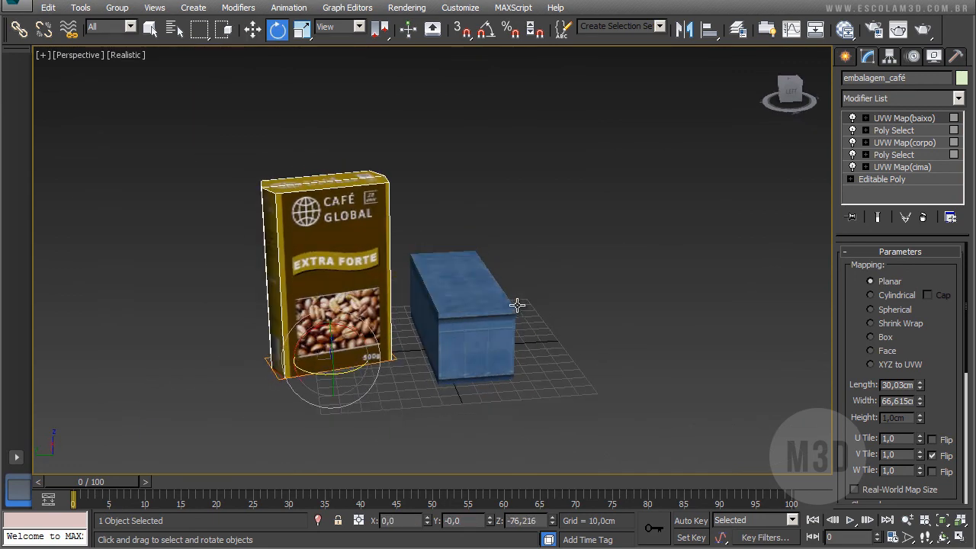
scroll(519, 303, "up", 5)
middle_click_drag(518, 303, 613, 294)
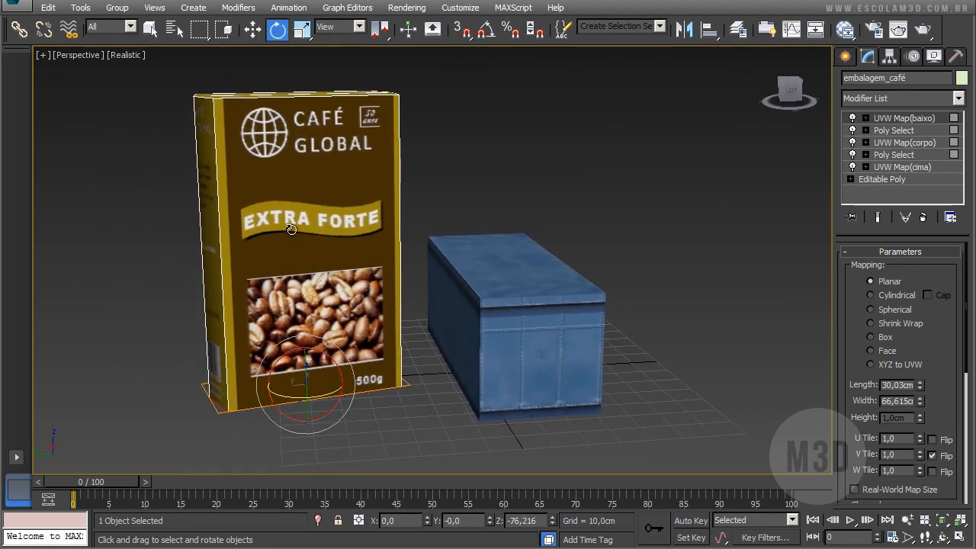
mouse_move(249, 279)
middle_mouse_down("alt")
mouse_move(523, 274)
mouse_move(244, 289)
middle_mouse_up("alt")
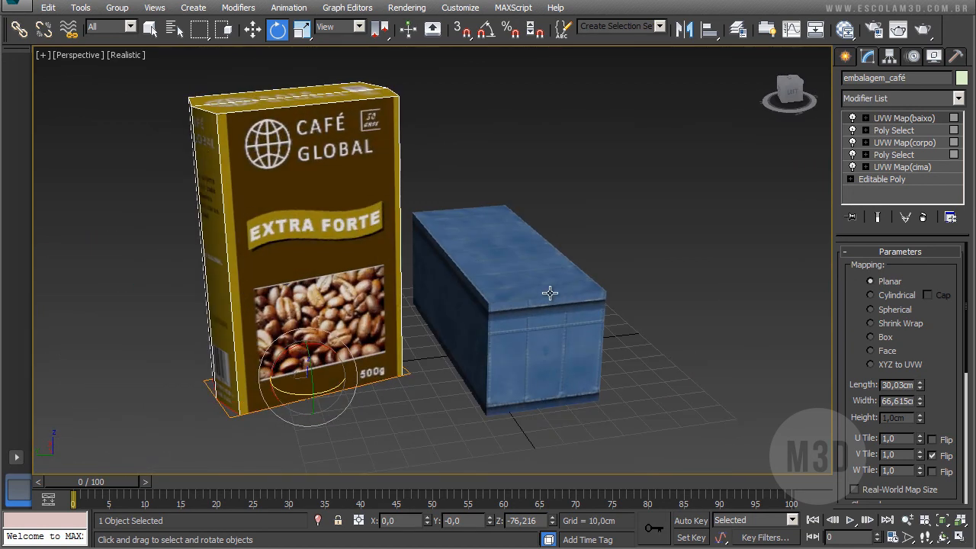